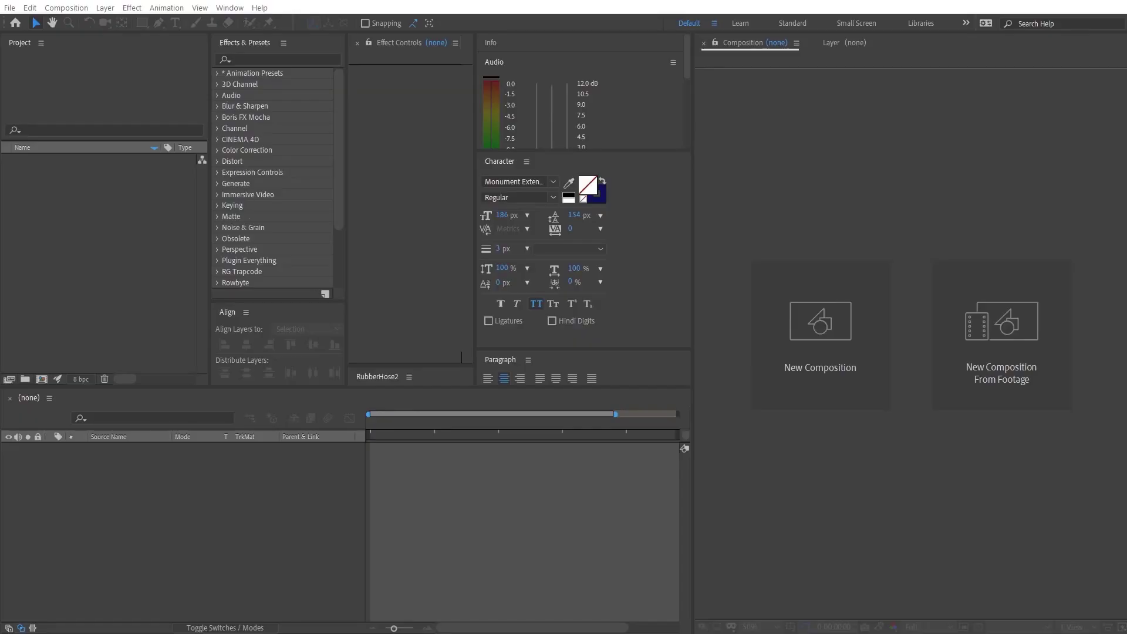
Step: Create a new 1920 x 1080 composition, 10 seconds long at 30 fps
right_click(101, 223)
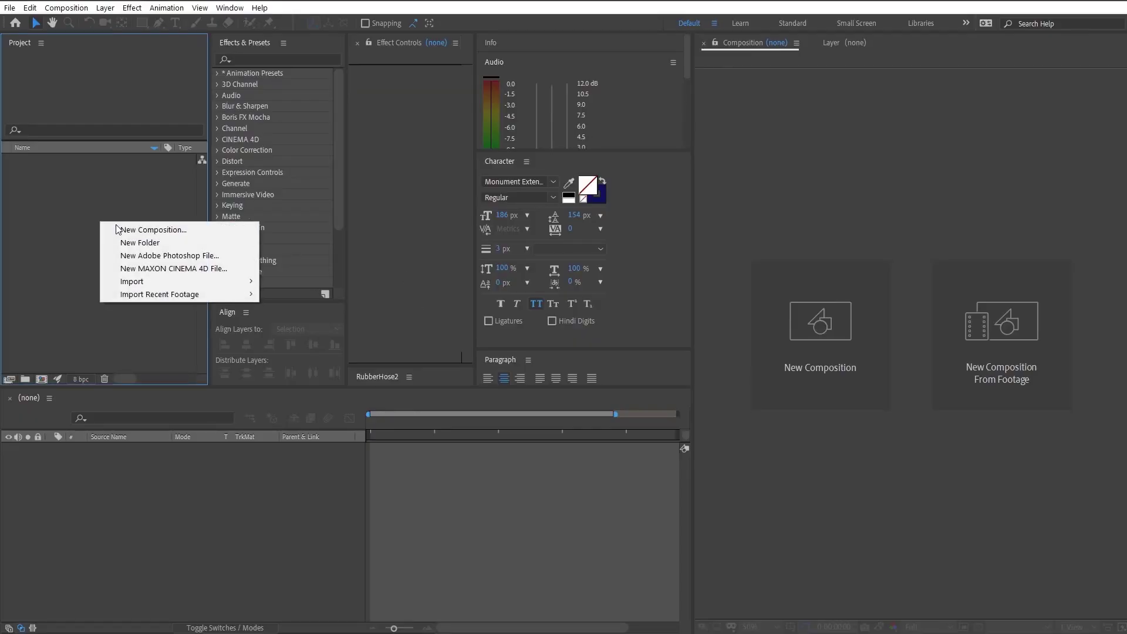
left_click(126, 230)
left_click(813, 585)
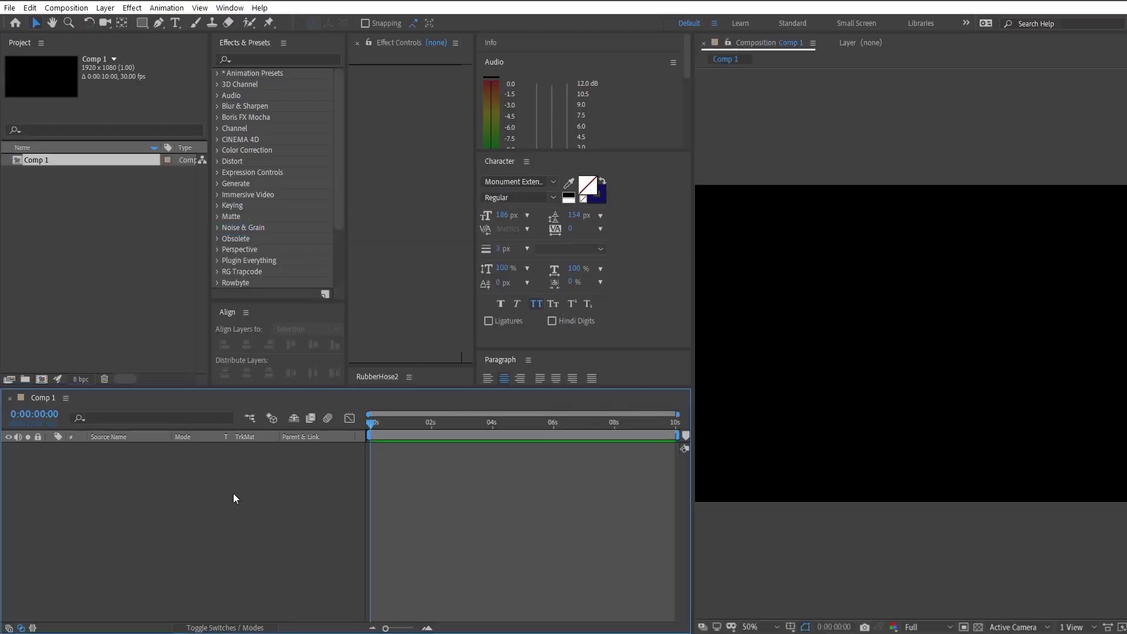
Step: Add a solid layer at the composition's default size with its colour set to white (FFFFFF)
right_click(233, 493)
mouse_move(277, 501)
left_click(411, 531)
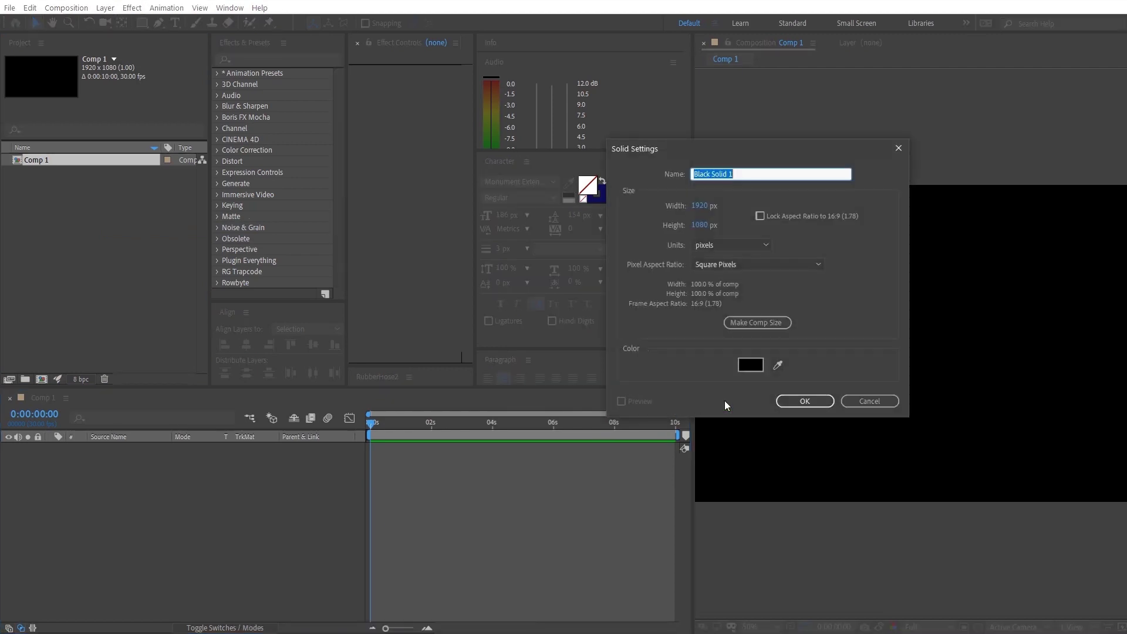
left_click(751, 365)
left_click(545, 370)
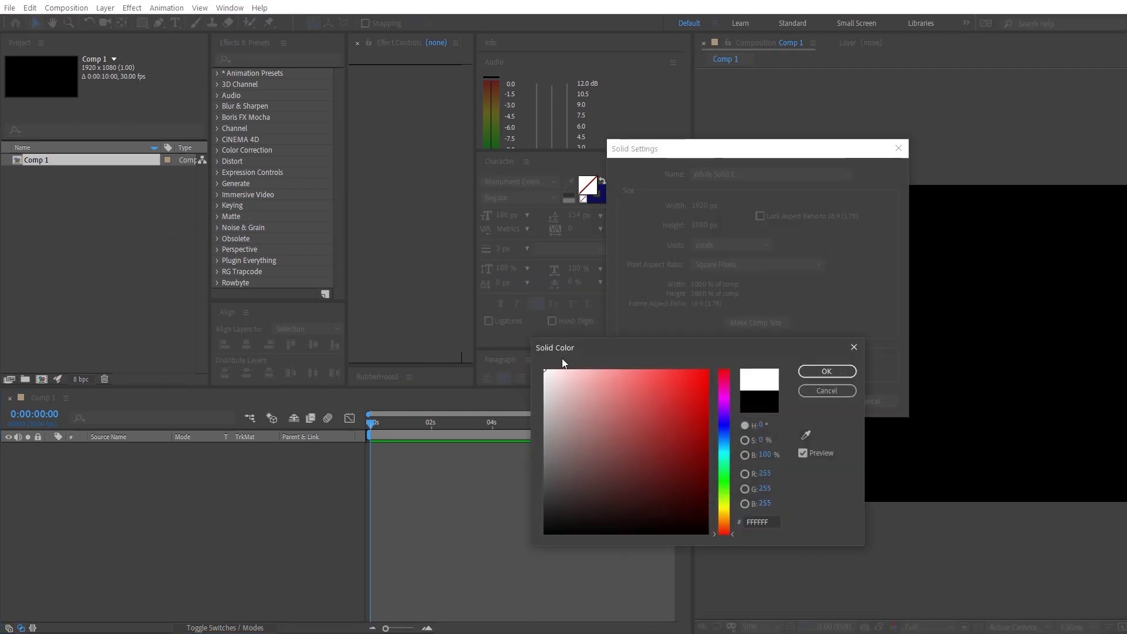
left_click(827, 371)
left_click(800, 401)
Step: Rename the composition as FINAL
right_click(70, 171)
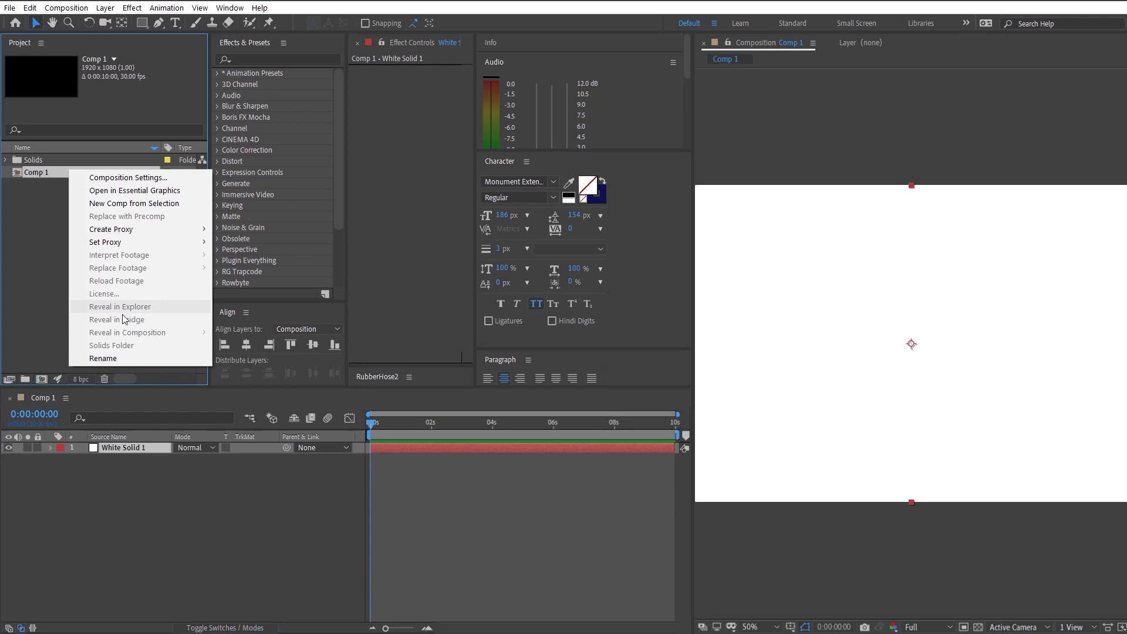
left_click(143, 358)
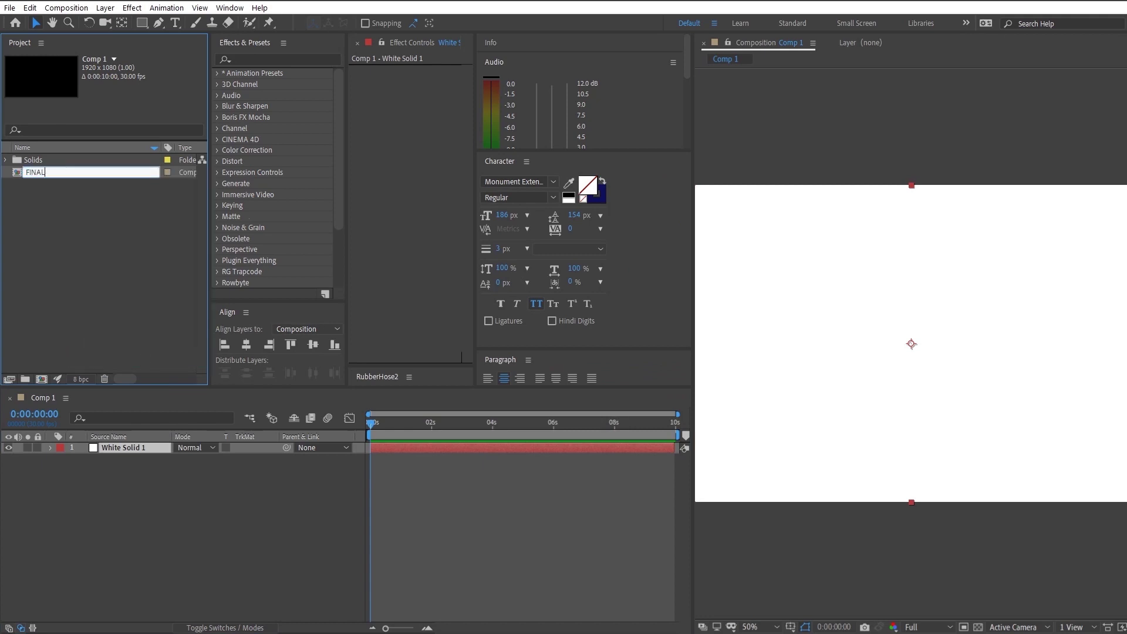
key("Return")
left_click(219, 564)
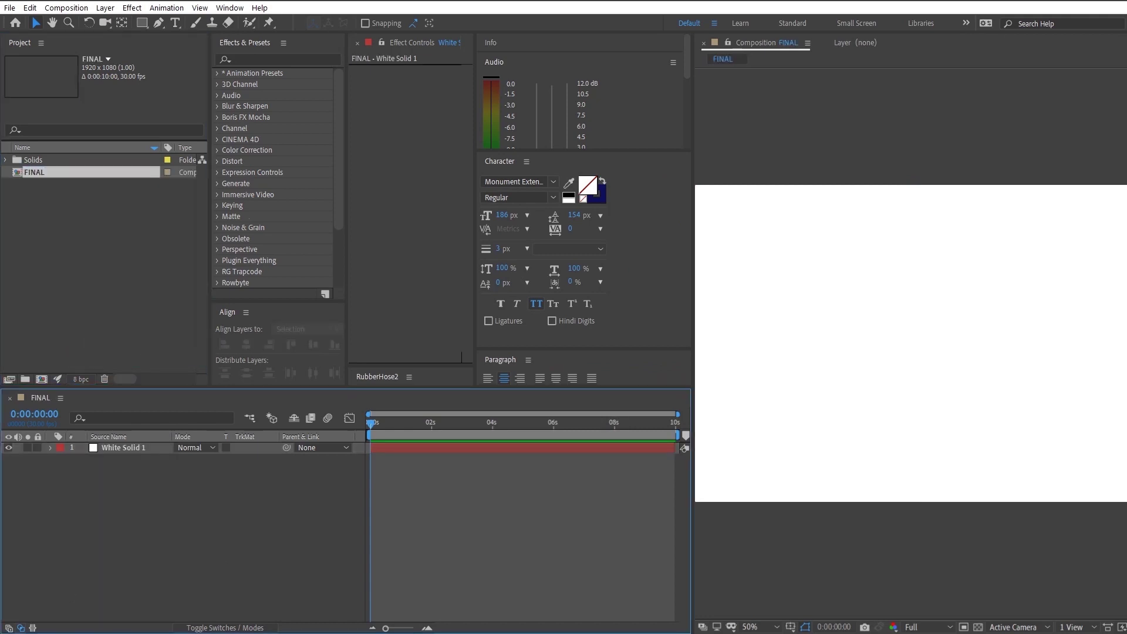
Step: Import leaves2d2.ai as a composition with layer-size footage dimensions and open the leaves2d2 composition
left_click(100, 214)
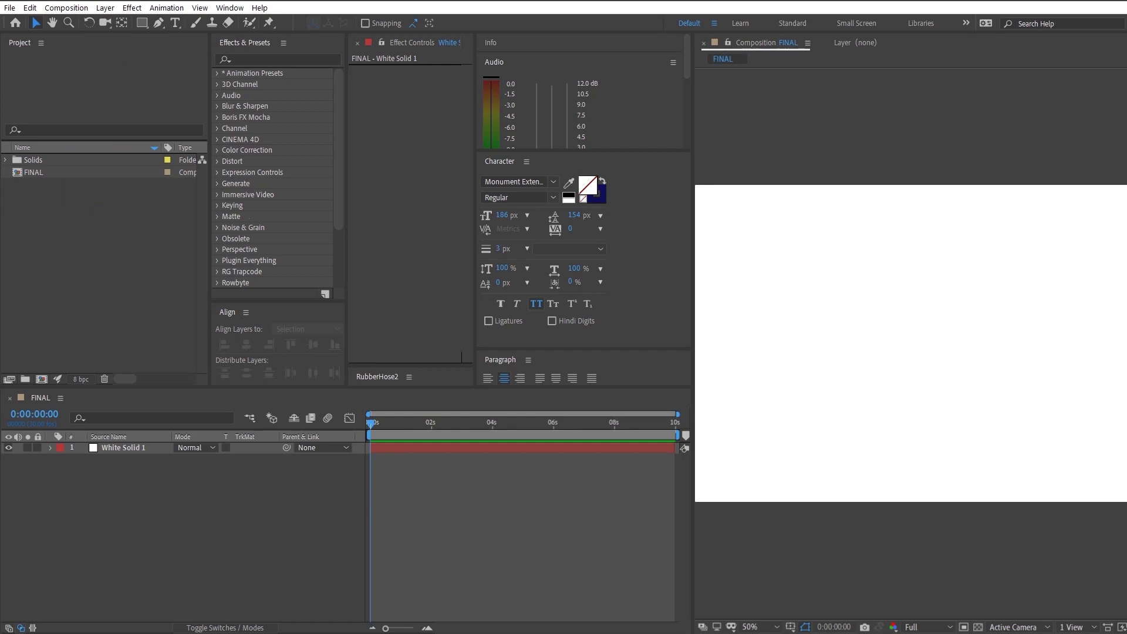
left_click(304, 277)
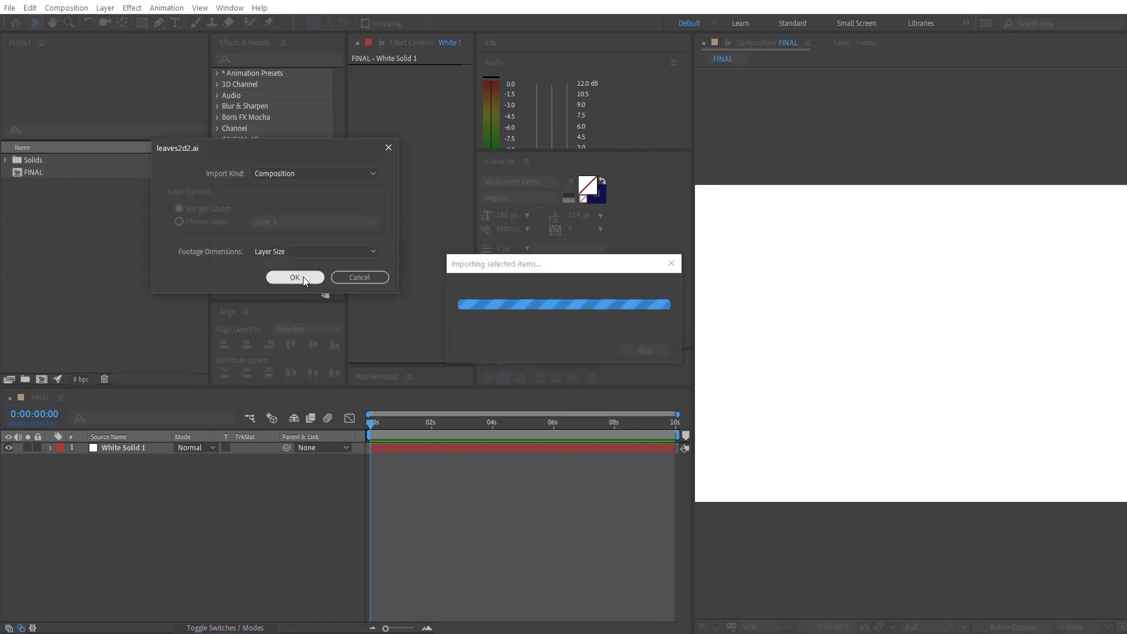
left_click(294, 277)
double_click(69, 186)
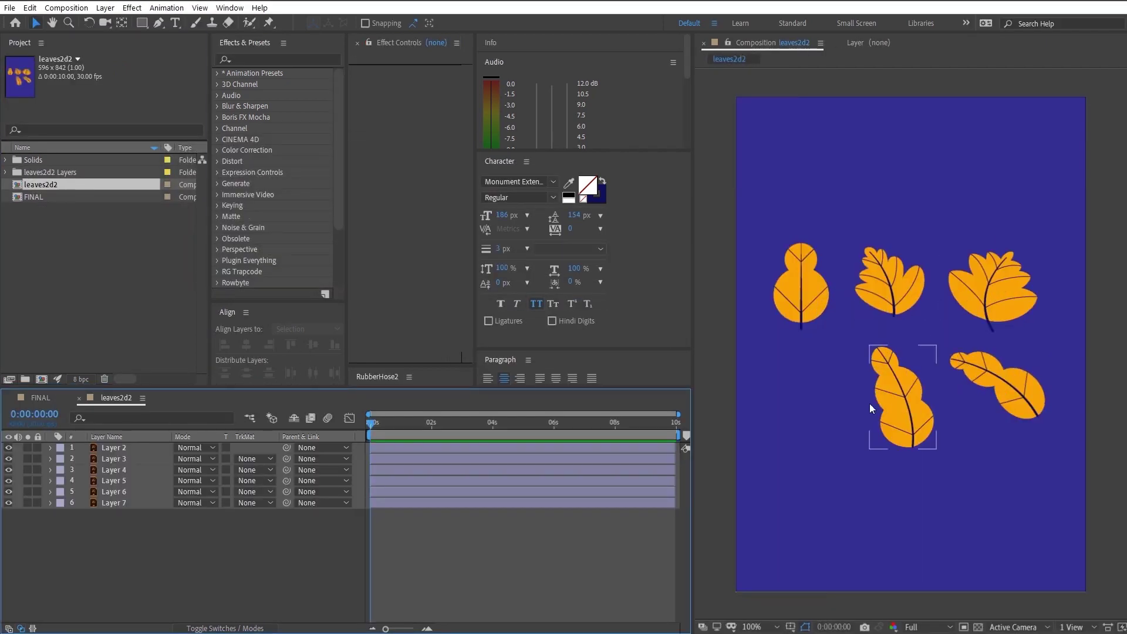
Step: Copy the Layer 2 leaf from leaves2d2 into FINAL and centre it horizontally and vertically in the composition
left_click(15, 445)
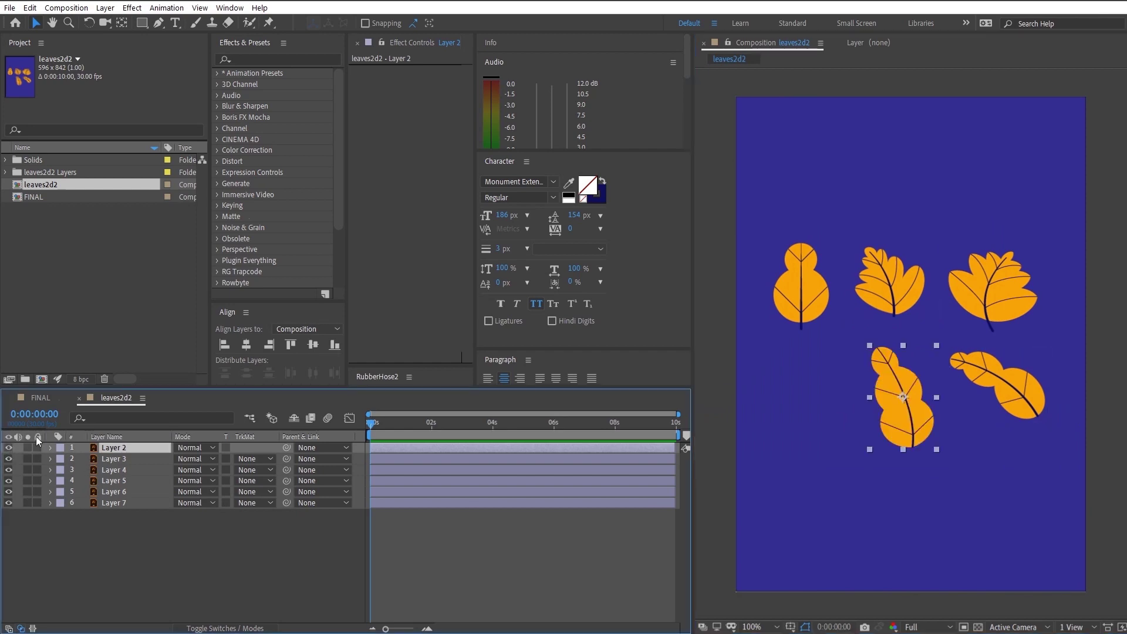
left_click(35, 396)
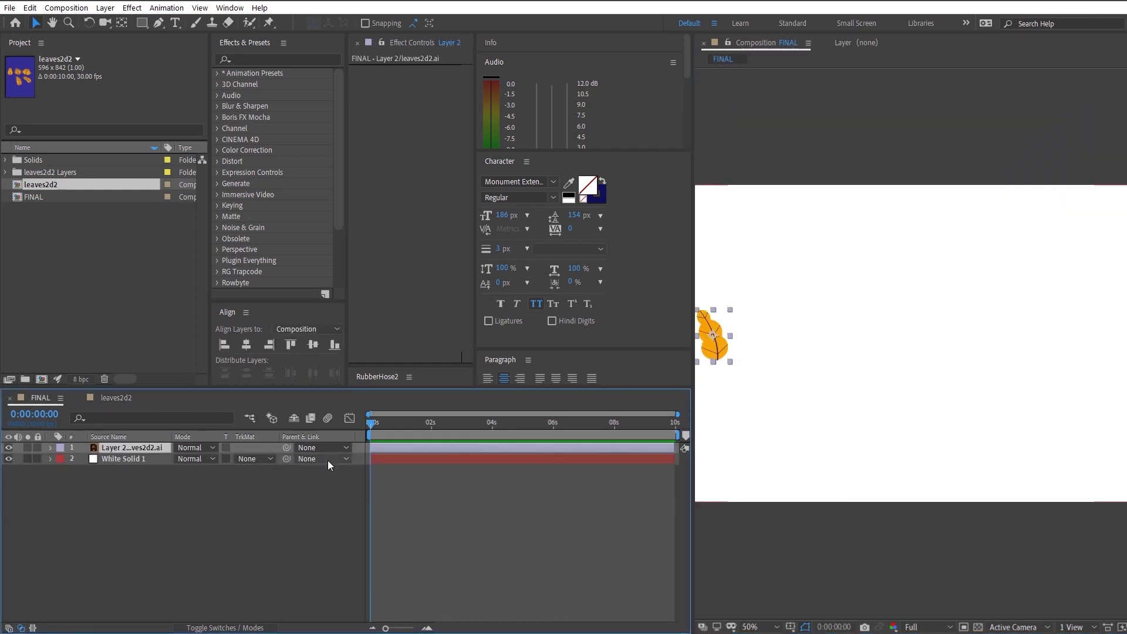
left_click(246, 345)
left_click(313, 345)
Step: Convert the leaf's Illustrator layer into an editable shape layer
right_click(144, 448)
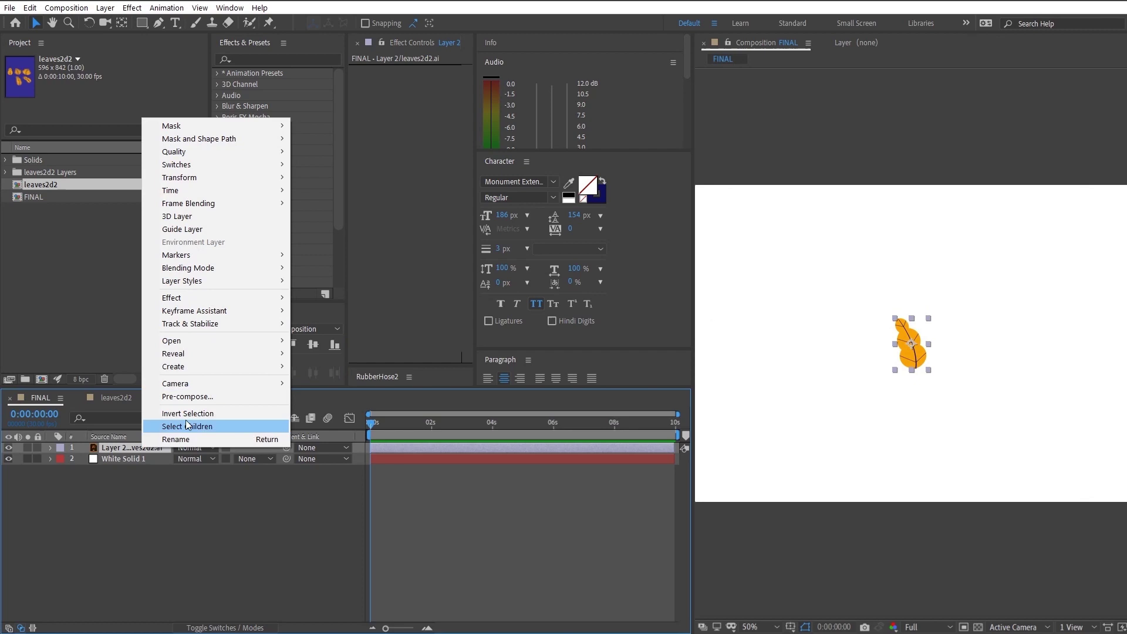
mouse_move(259, 366)
left_click(329, 405)
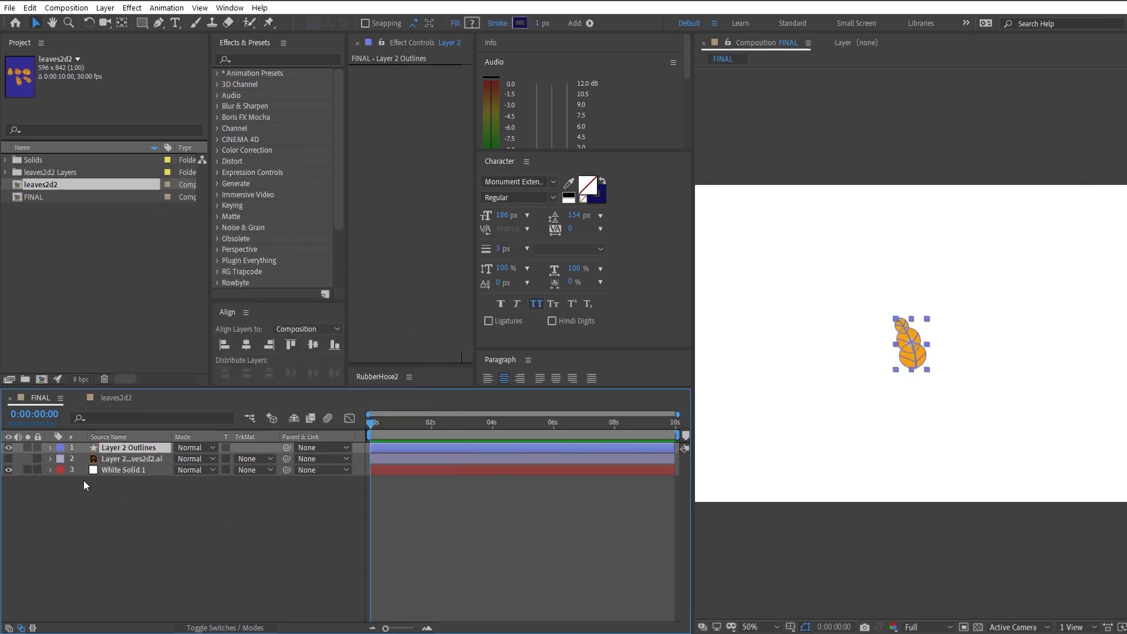
Step: Scale the leaf outlines layer up to 403%
key("s")
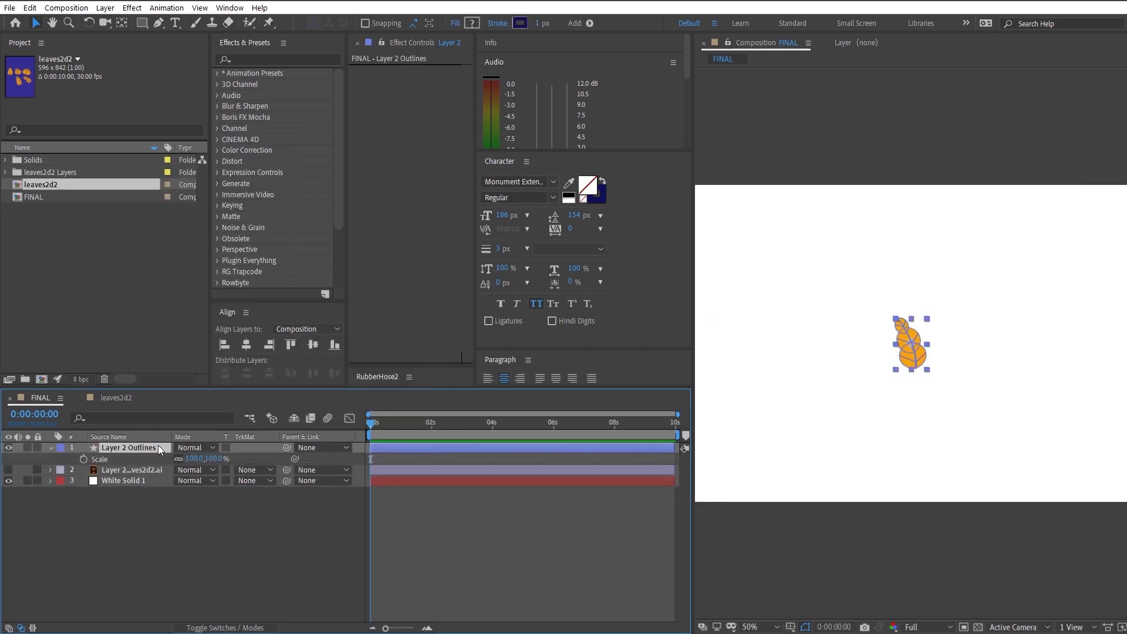
left_click_drag(194, 458, 372, 458)
key("ctrl+shift+a")
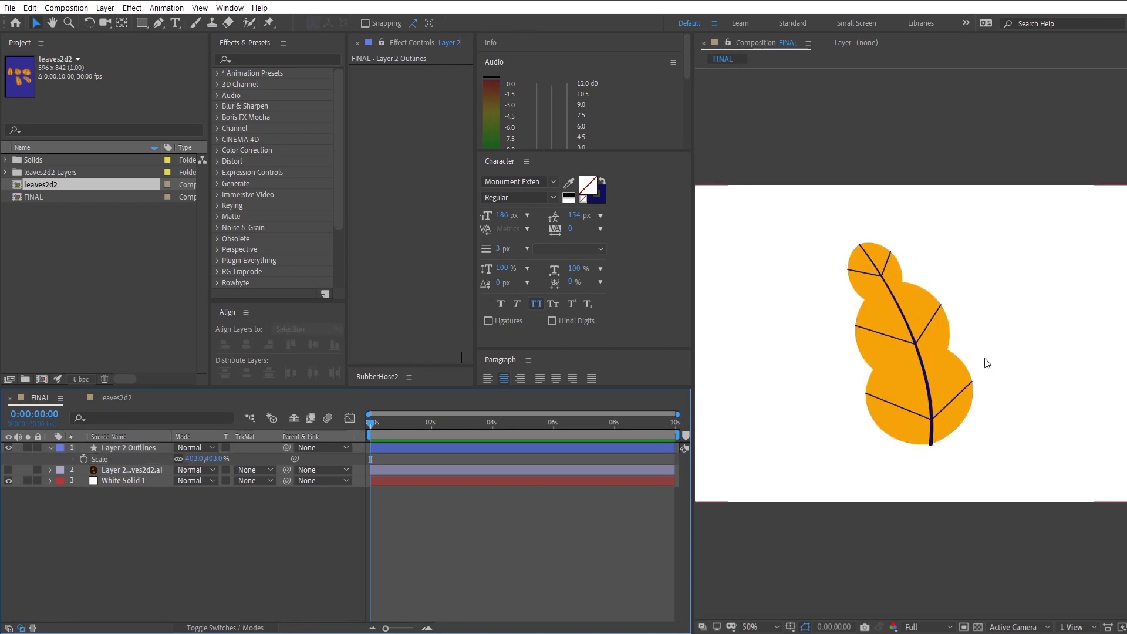
scroll(890, 375, "up", 1)
scroll(889, 374, "down", 2)
scroll(935, 302, "up", 1)
left_click_drag(936, 301, 966, 315)
scroll(932, 404, "up", 1)
left_click_drag(942, 409, 892, 395)
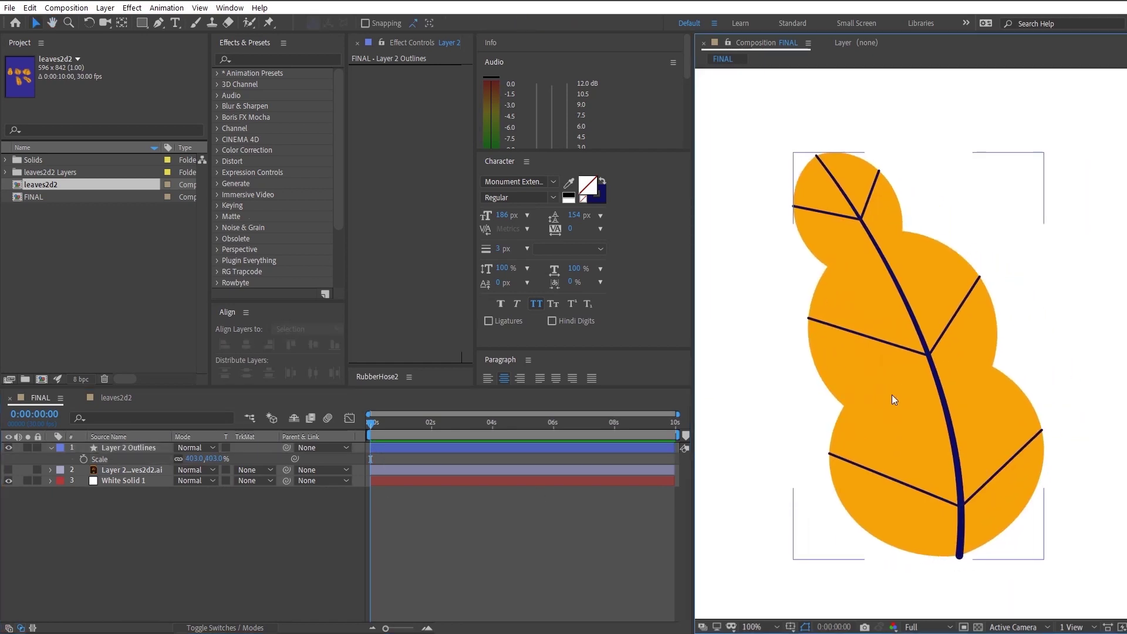
Step: Duplicate the leaf outlines layer and rename the copy as Stroke
left_click(55, 447)
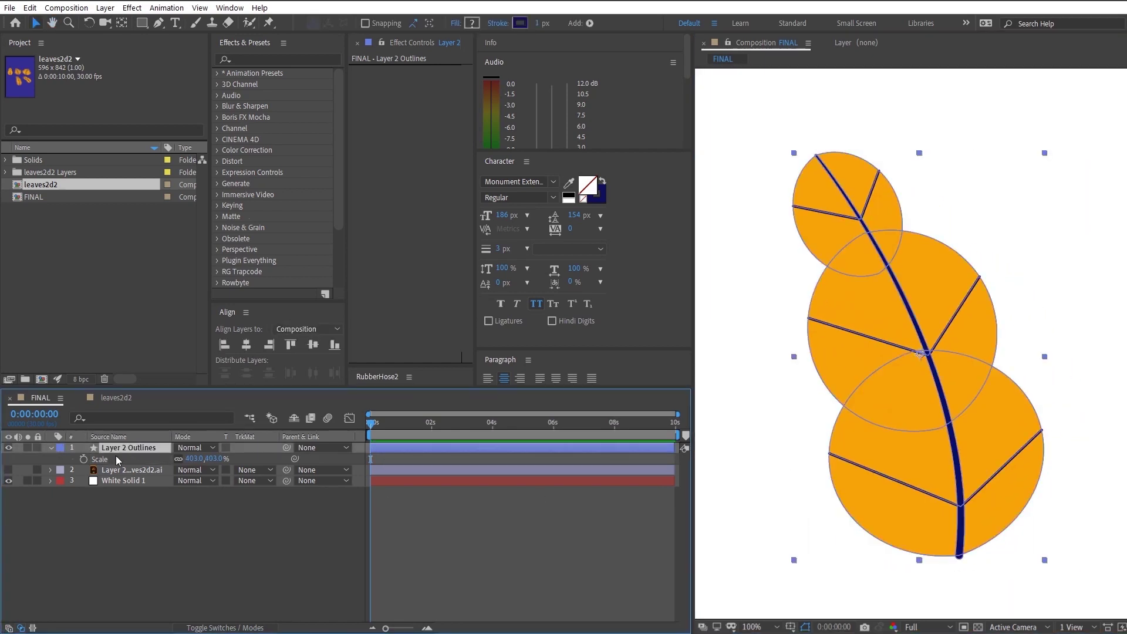
key("ctrl+d")
right_click(148, 449)
left_click(176, 441)
type("Stroke")
key("Return")
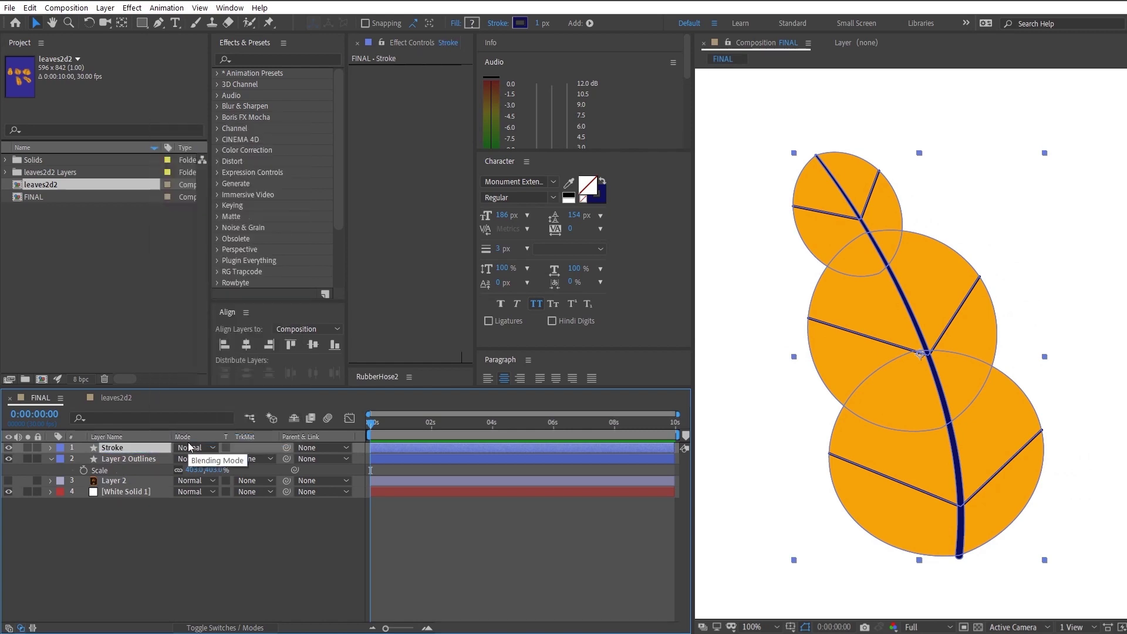
Step: Rename the original leaf outlines layer as Leaf
right_click(144, 459)
left_click(189, 456)
type("Leaf")
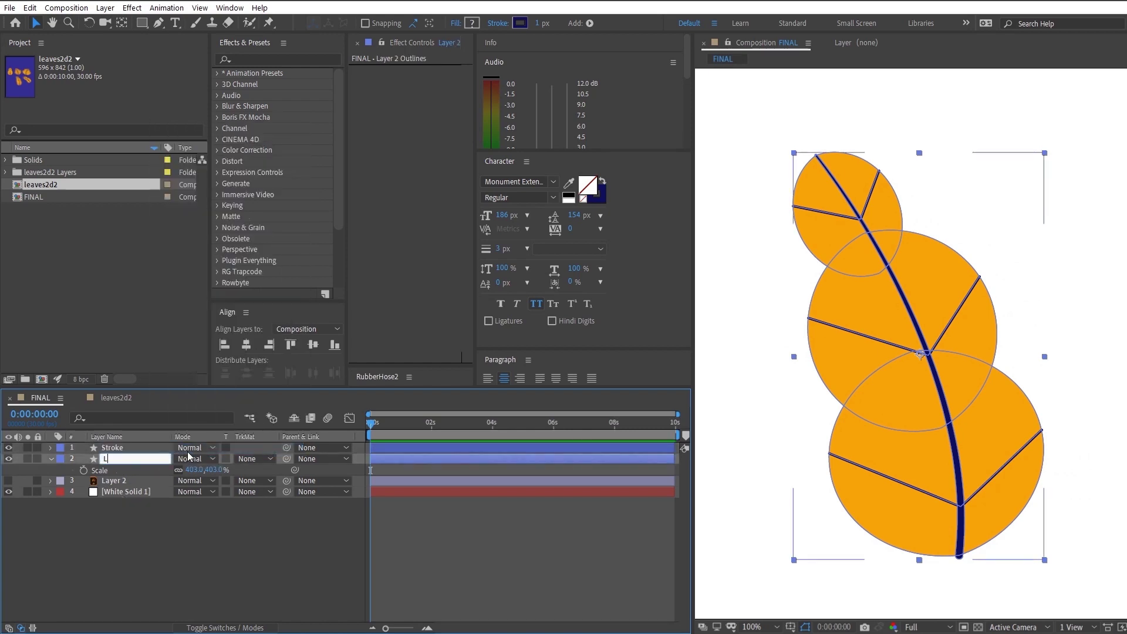
key("Return")
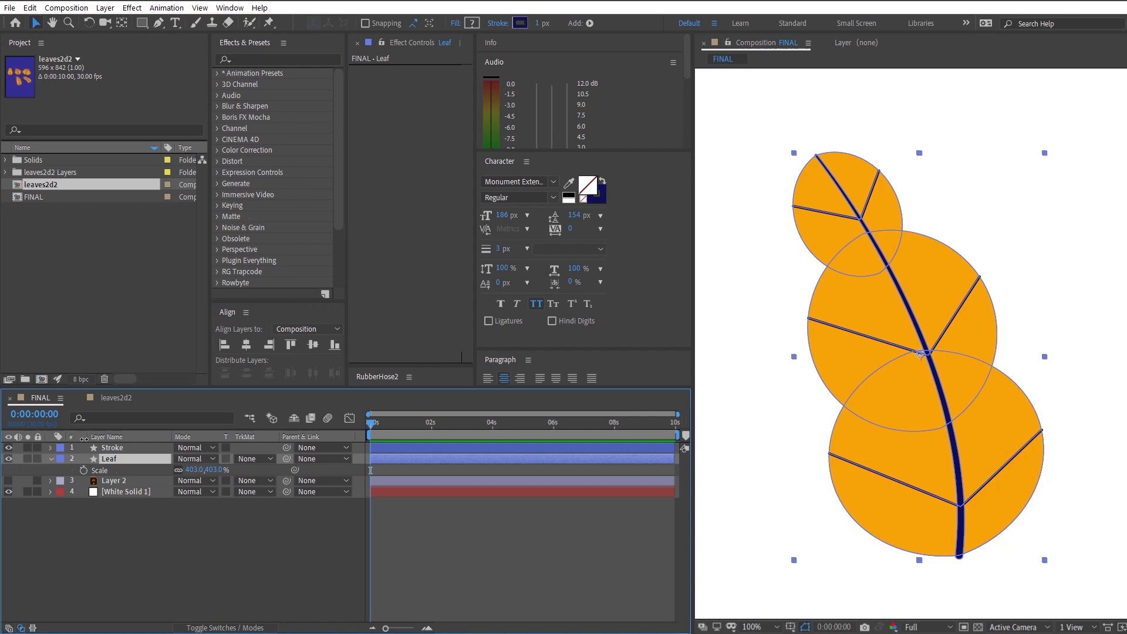
Step: Hide Groups 1 to 4 in the Leaf layer's contents and check the plain leaf body with the Stroke layer hidden
key("u")
key("u")
key("u")
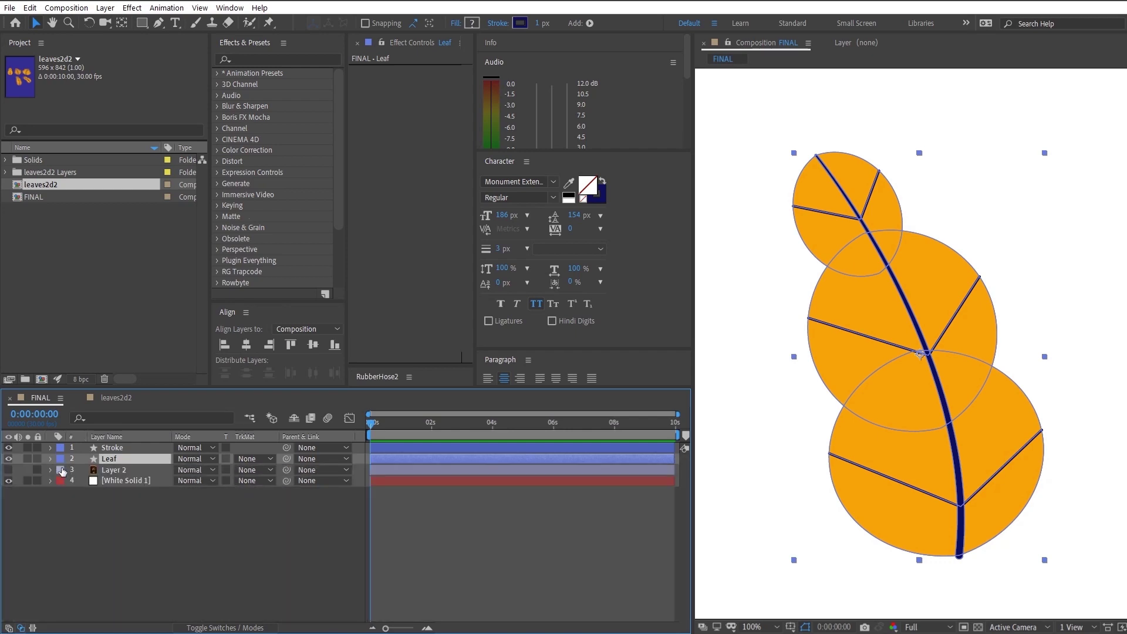
left_click(50, 458)
left_click(62, 470)
left_click(104, 482)
left_click(103, 515, "shift")
left_click(13, 515)
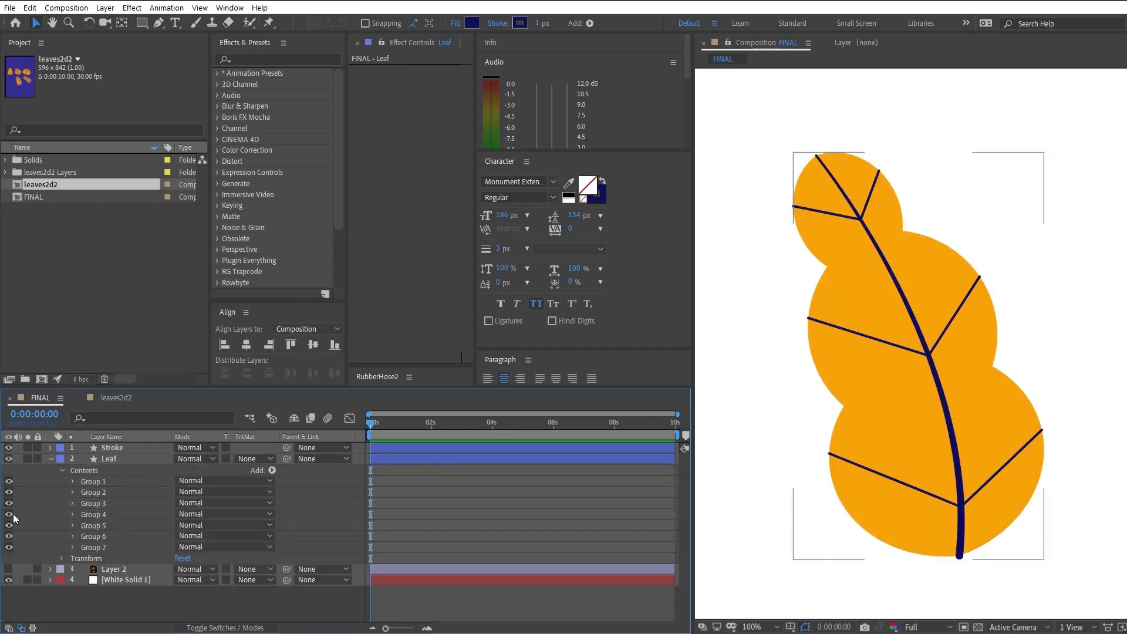
left_click_drag(13, 514, 8, 483)
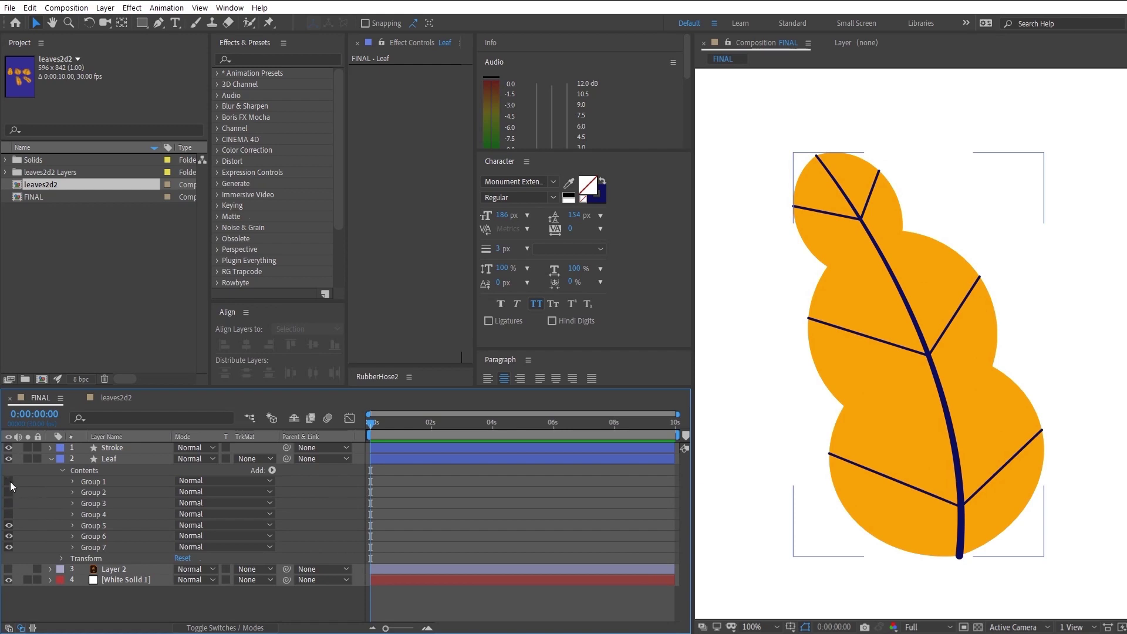
left_click(10, 448)
left_click(10, 458)
left_click(10, 458)
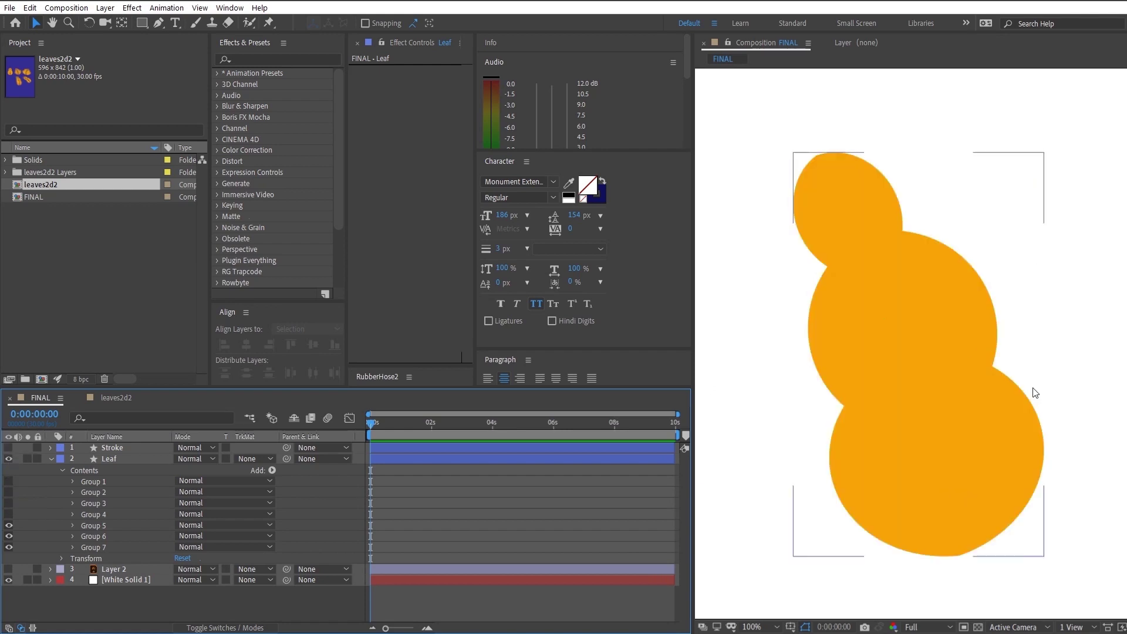
Step: Show the Stroke layer instead of the Leaf layer and hide Groups 5 to 7 in its contents, leaving only the veins
left_click(9, 458)
left_click(8, 448)
left_click(113, 447)
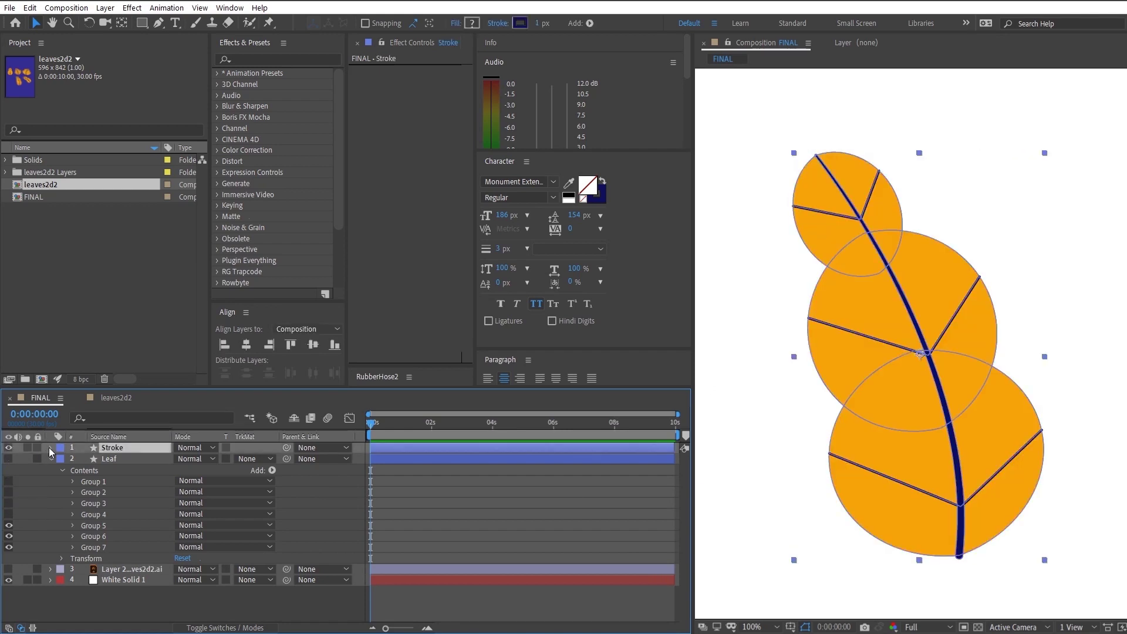
left_click(51, 447)
left_click(62, 459)
left_click(94, 470)
left_click(93, 514)
left_click(94, 536, "shift")
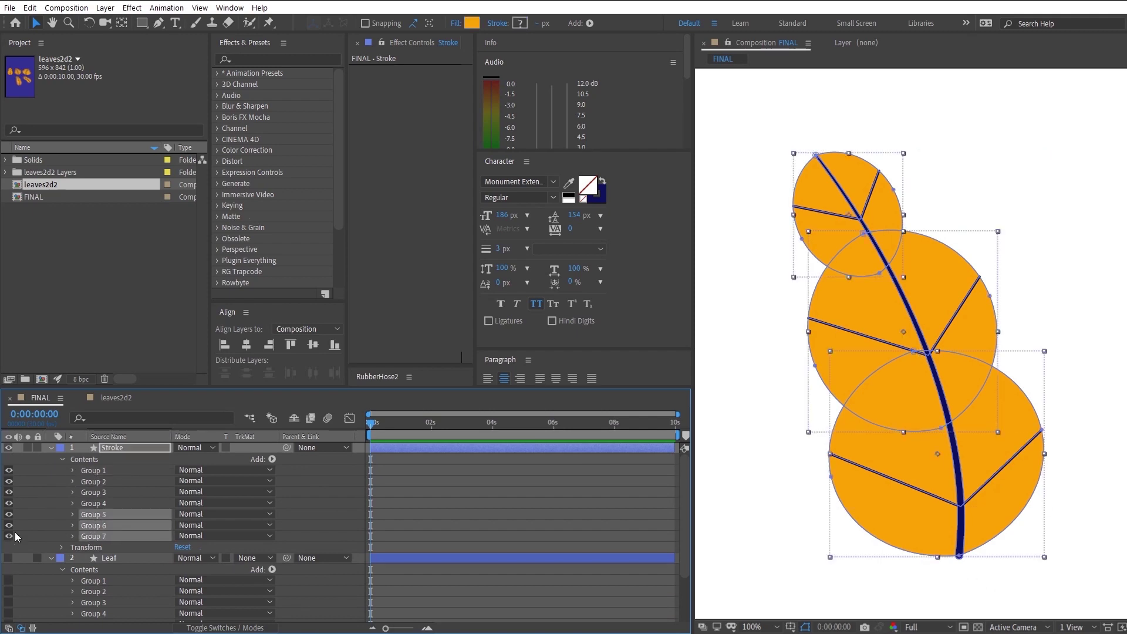
left_click(9, 536)
left_click(86, 445)
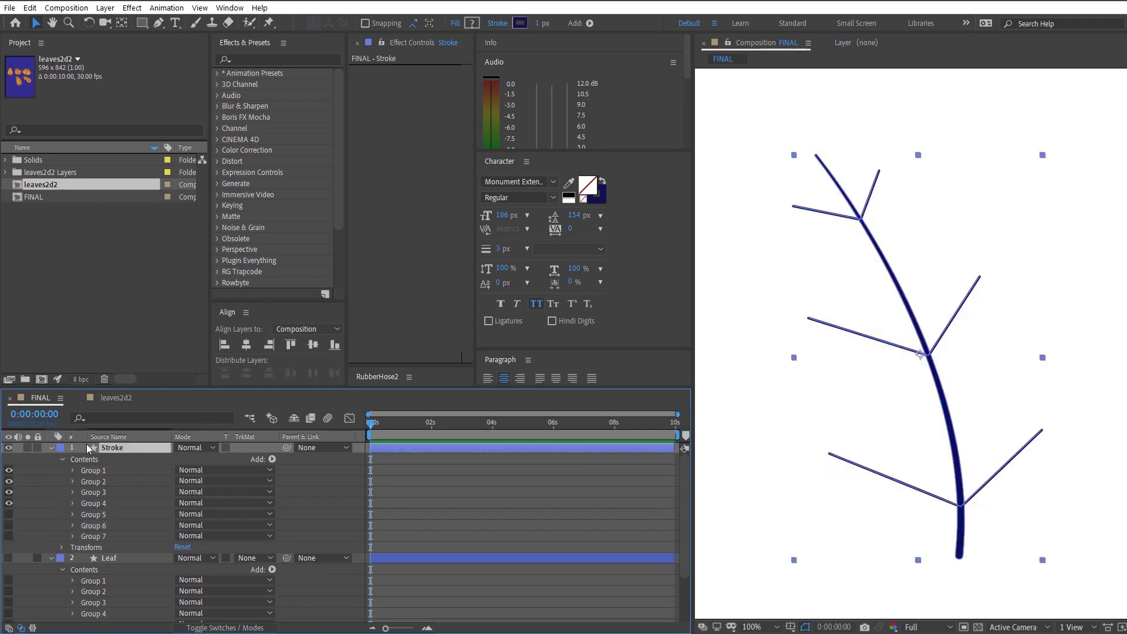
Step: Draw a rectangular mask on the Stroke layer that encloses all the leaf veins with some margin
left_click(50, 448)
scroll(920, 354, "down", 1)
left_click_drag(960, 365, 971, 356)
scroll(957, 364, "up", 1)
key("q")
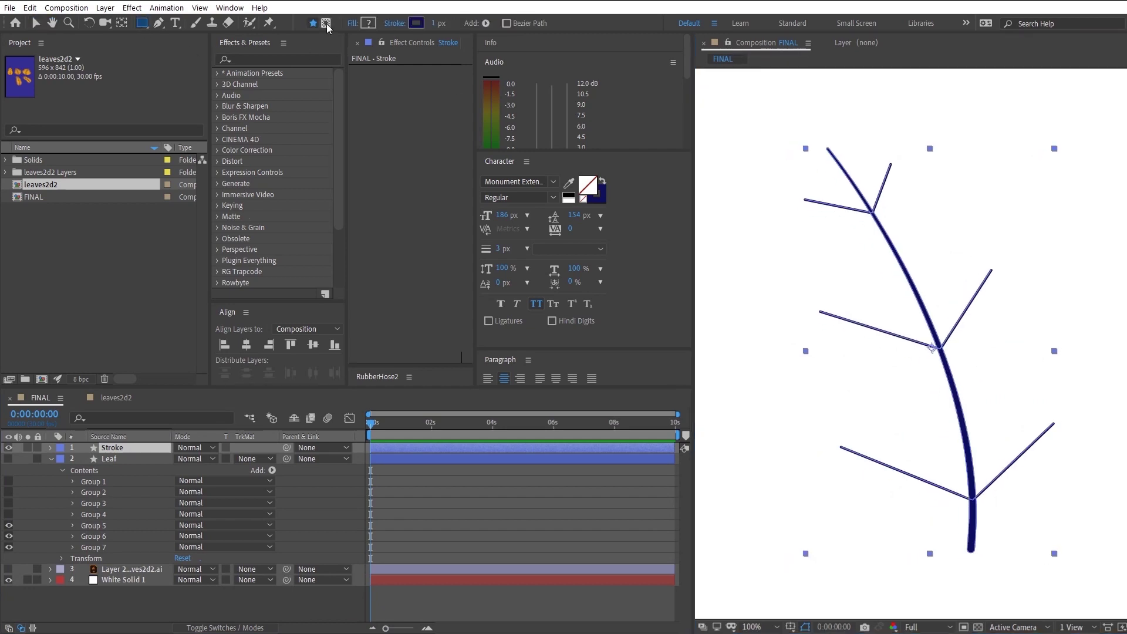
left_click(326, 24)
mouse_move(755, 116)
left_mouse_down()
mouse_move(1103, 616)
mouse_move(1112, 580)
left_mouse_up()
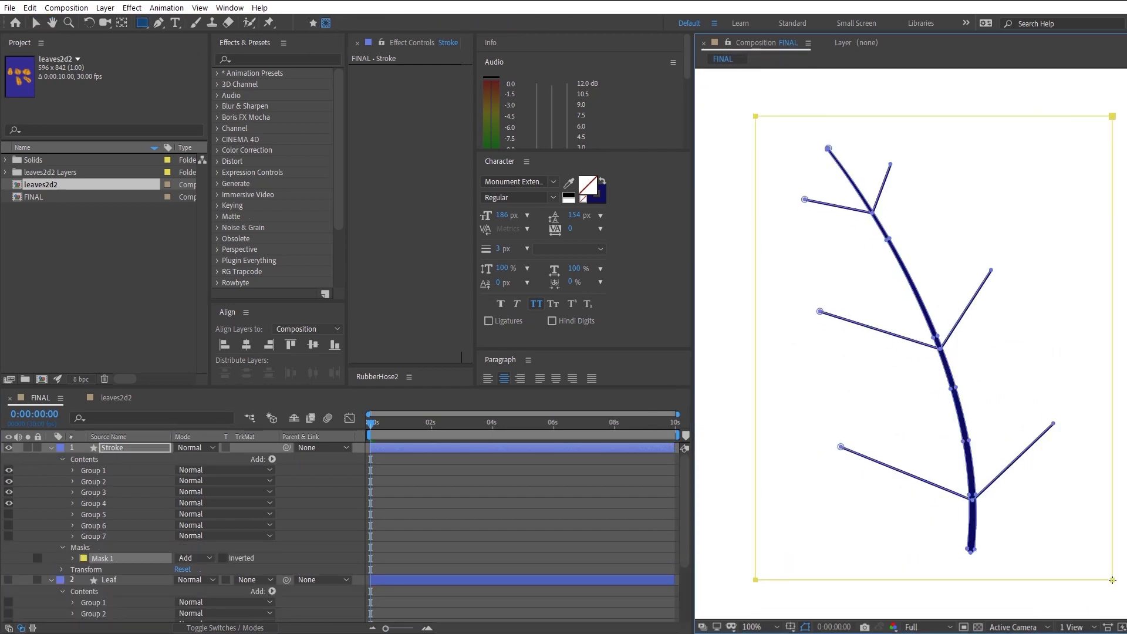
Step: Set a Mask Path keyframe for the Stroke layer's mask at about 1 second and return to the timeline's start
left_click_drag(676, 414, 496, 414)
left_click(445, 433)
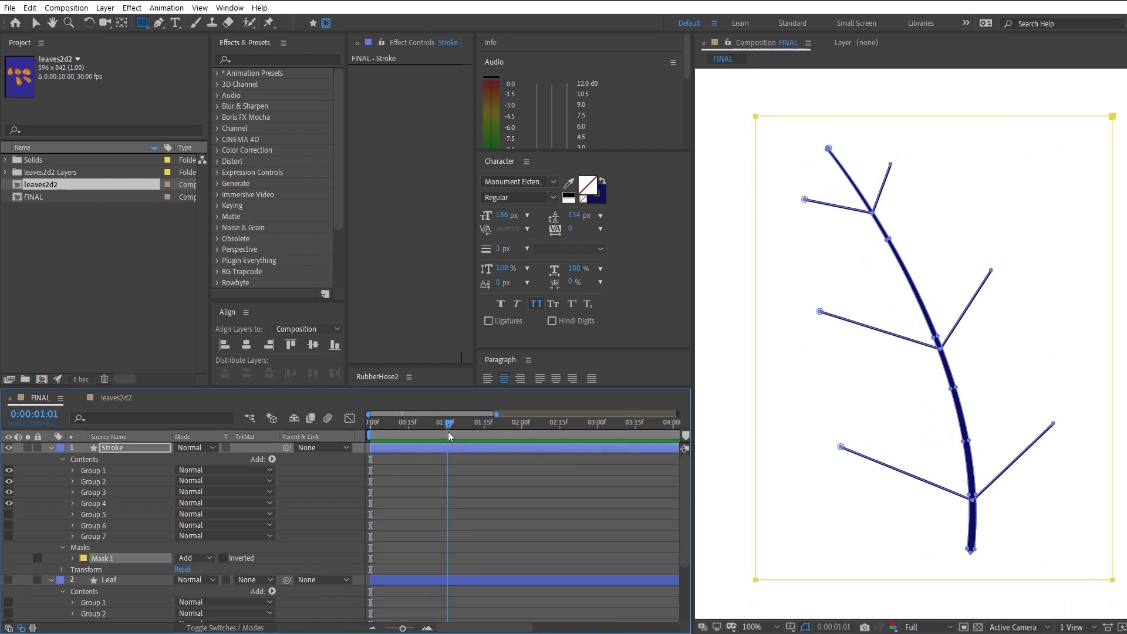
left_click_drag(449, 435, 347, 473)
left_click(73, 558)
left_click(347, 473)
left_click(141, 581)
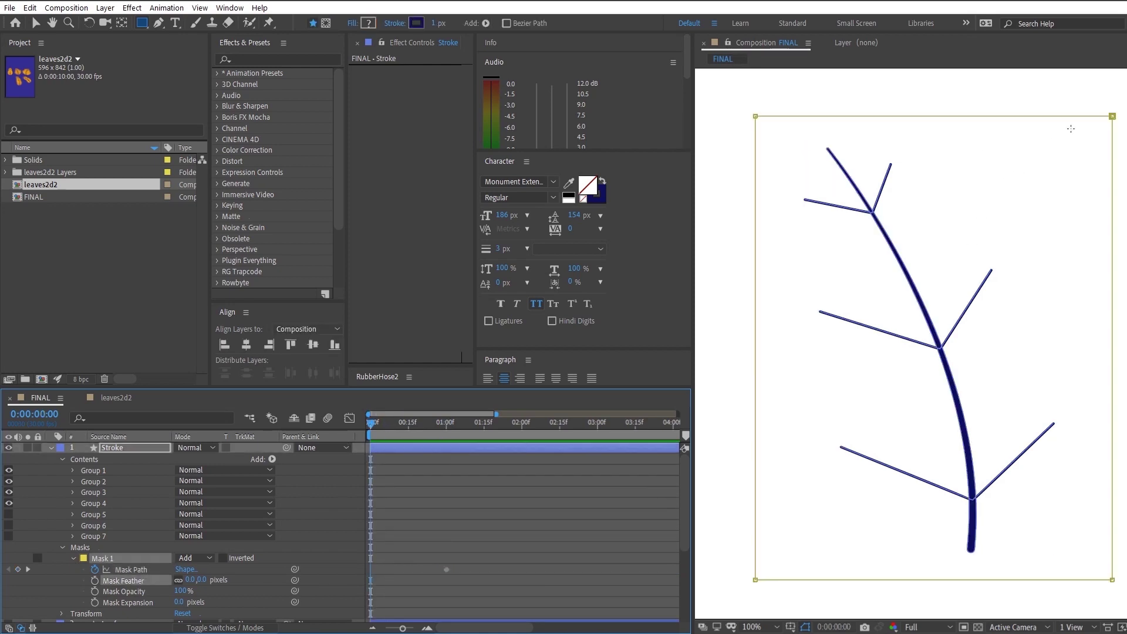
Step: At 0:00:00:00, collapse the mask by moving its upper edge down below the stem so the veins are fully masked out
key("v")
left_click(1028, 130)
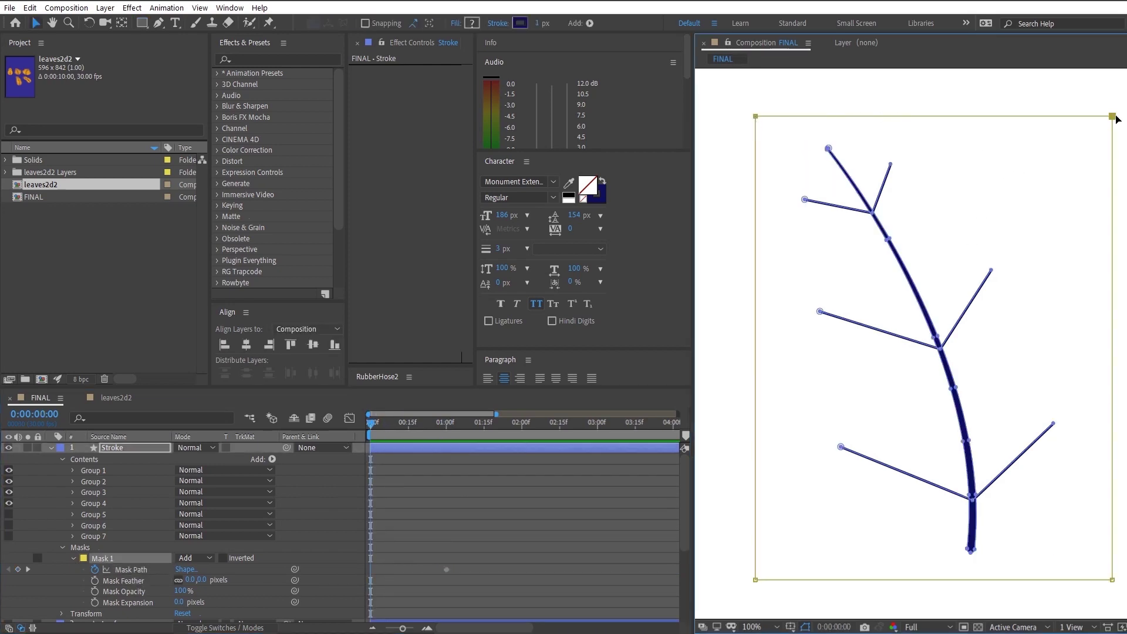
left_click_drag(1117, 119, 1114, 561)
Step: Ease both Mask Path keyframes, shift the speed curve's peak towards the start for a quick opening that slows down, and preview the reveal
mouse_move(462, 546)
left_mouse_down()
mouse_move(369, 589)
mouse_move(372, 567)
left_mouse_up()
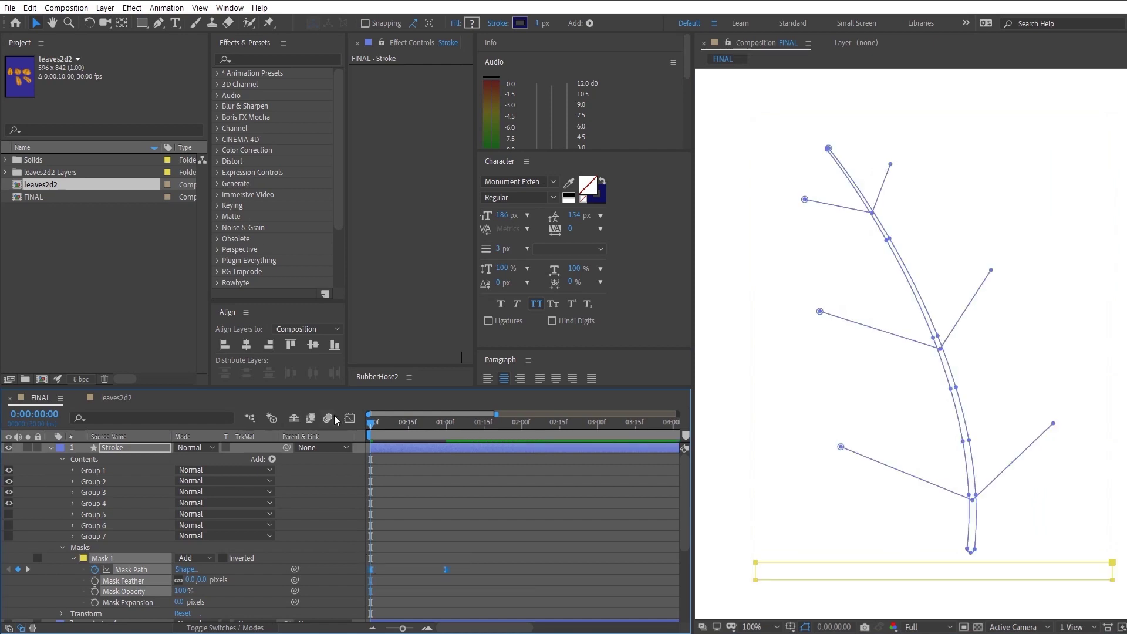
left_click(349, 418)
left_click_drag(484, 548, 395, 591)
key("space")
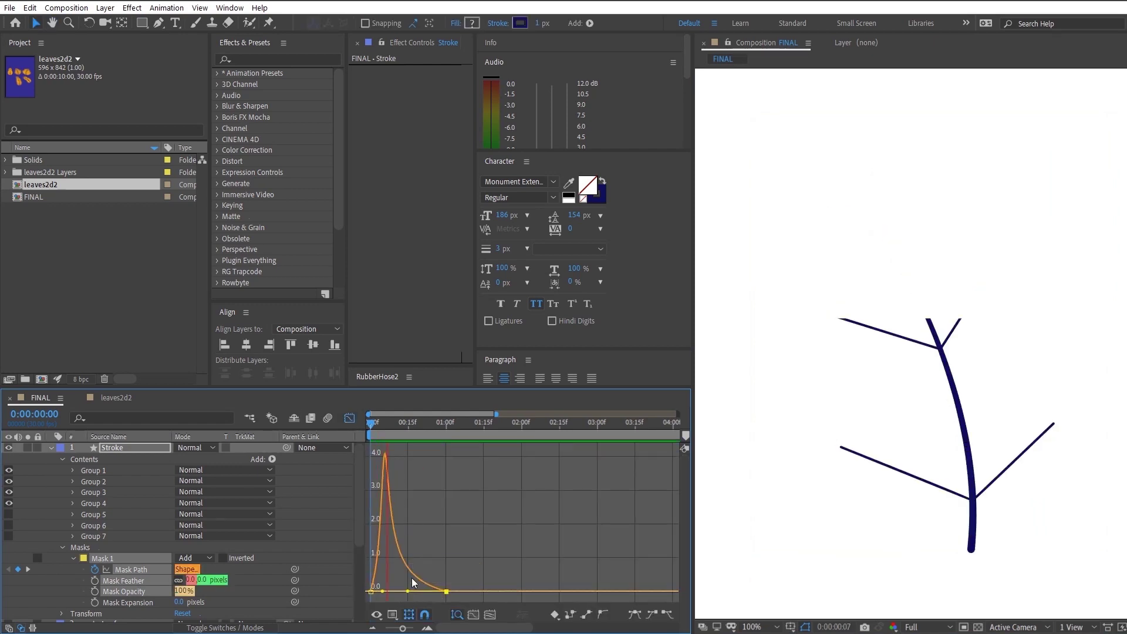
Step: Shift the Stroke layer a few frames later in the timeline and collapse its properties
left_click(349, 418)
left_click_drag(404, 455, 435, 455)
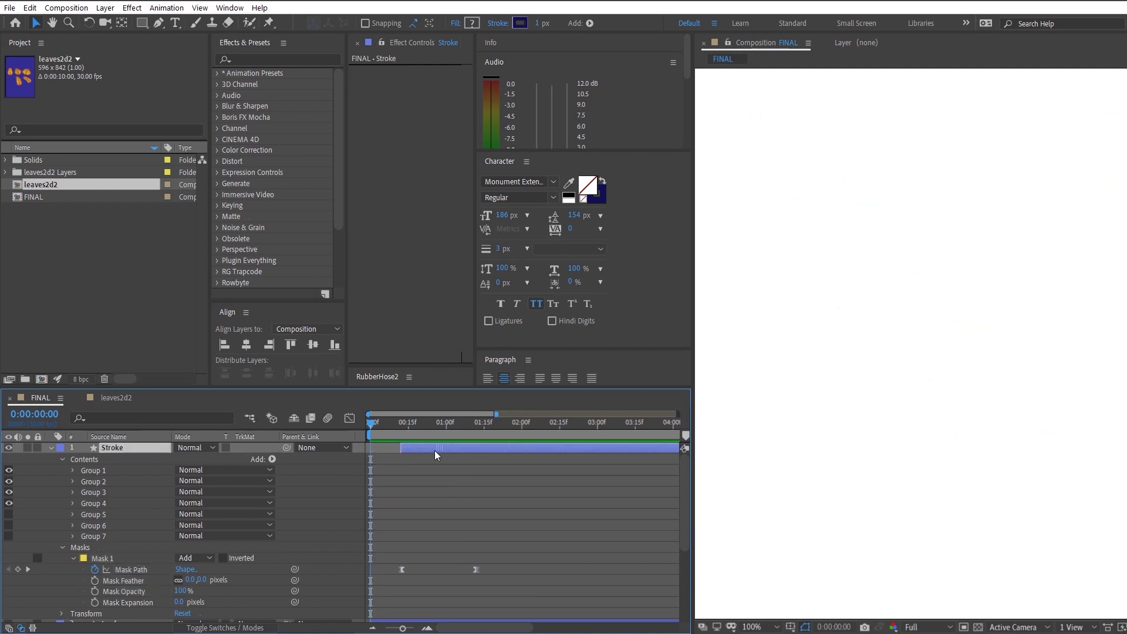
left_click(51, 447)
Step: Make the Leaf layer visible and move its anchor point to the base of the leaf
left_click(51, 458)
left_click(122, 459)
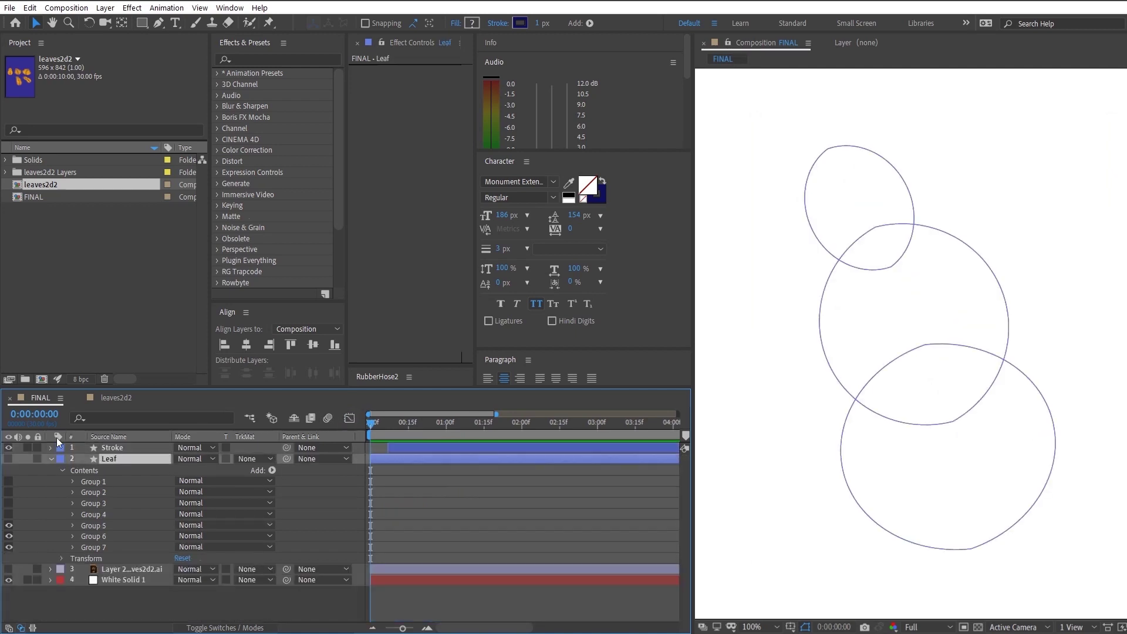
left_click(9, 459)
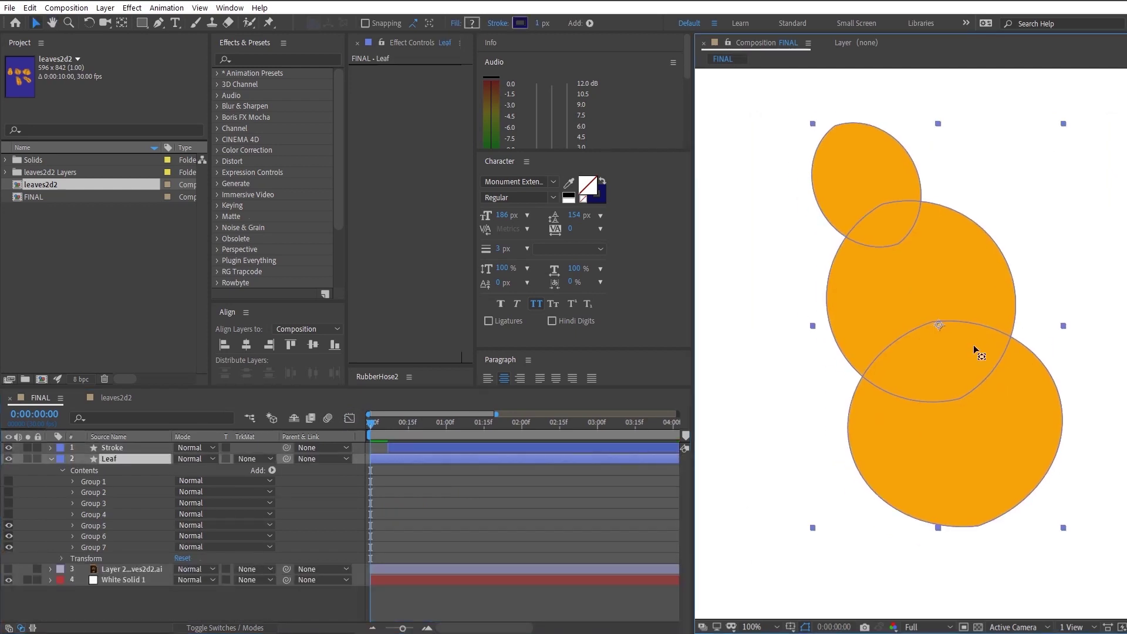
key("y")
left_click_drag(940, 340, 965, 530)
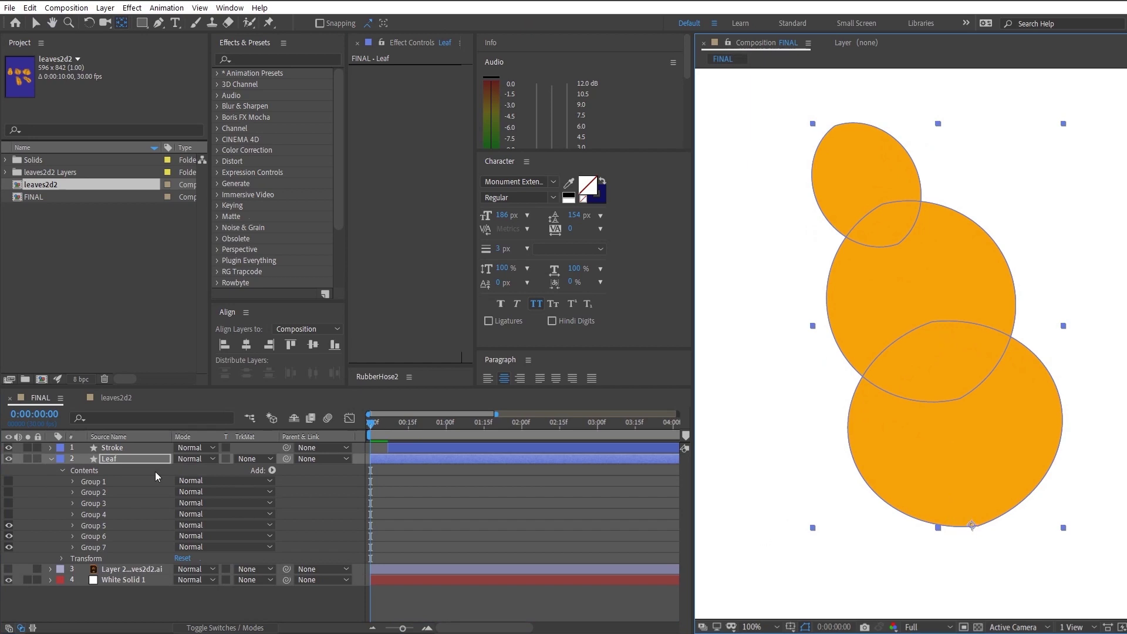
Step: Move the anchor points of Group 5, Group 6 and Group 7 to the lower end of each leaf shape, along the stem line
left_click(101, 527)
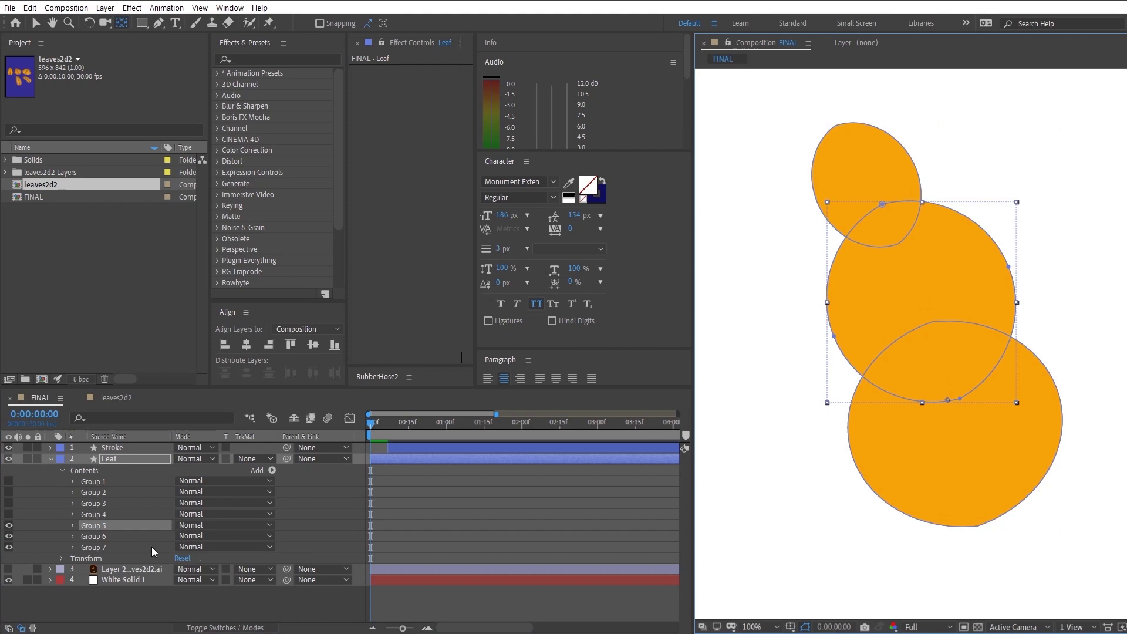
left_click(111, 536)
left_click_drag(950, 435, 977, 522)
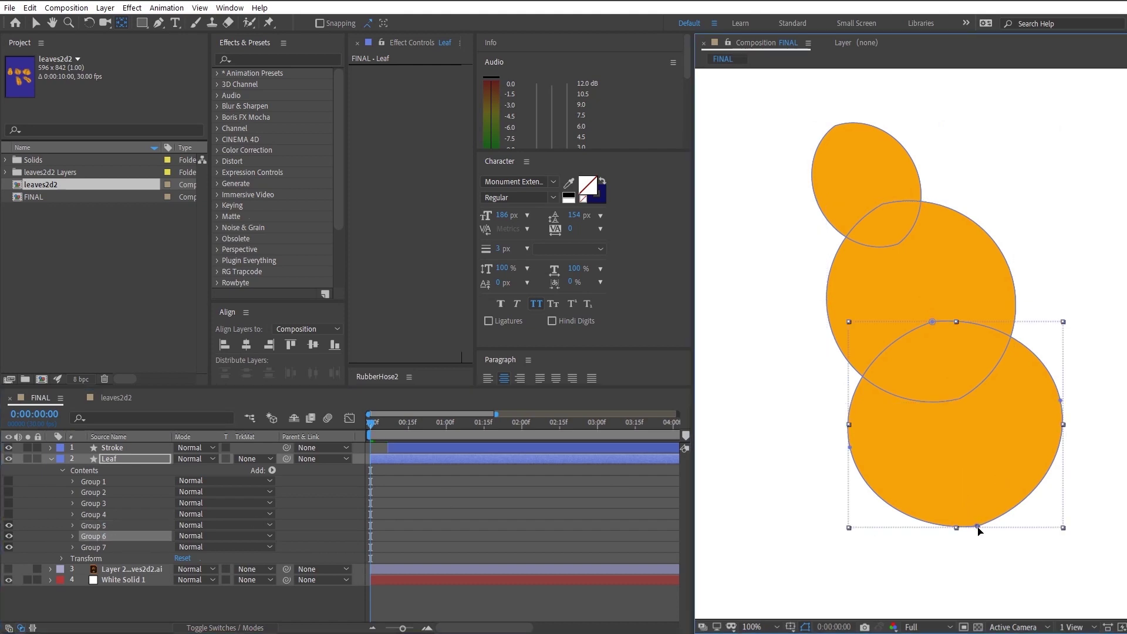
left_click(94, 547)
left_click_drag(870, 183, 871, 199)
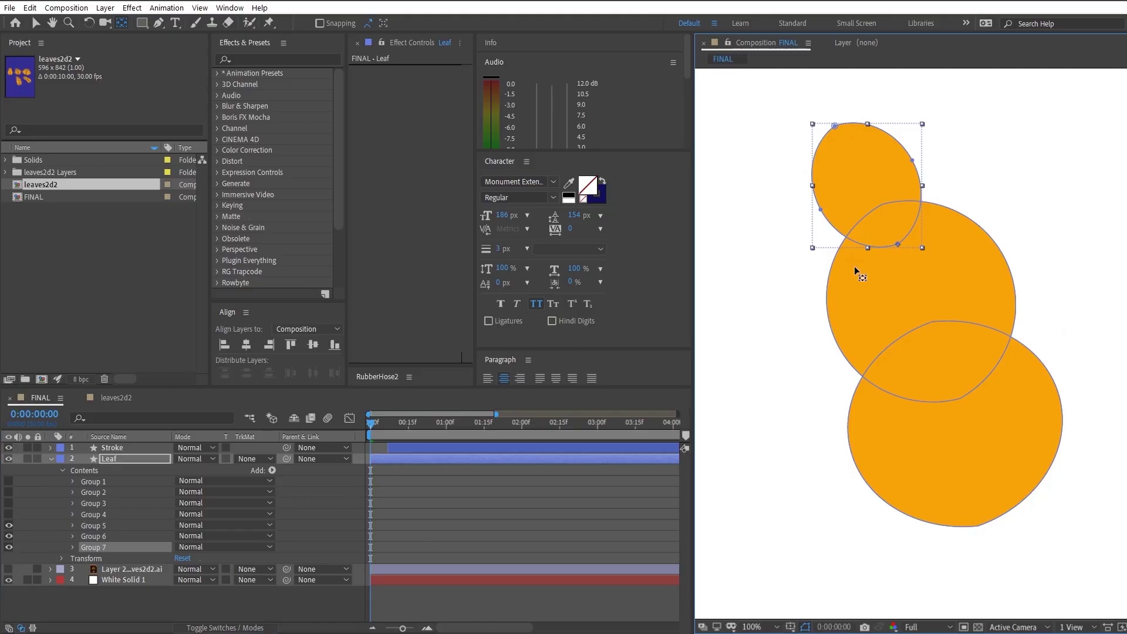
Step: Set a Scale keyframe for Group 7 of the Leaf layer at 0:00:01:00
left_click_drag(497, 414, 476, 414)
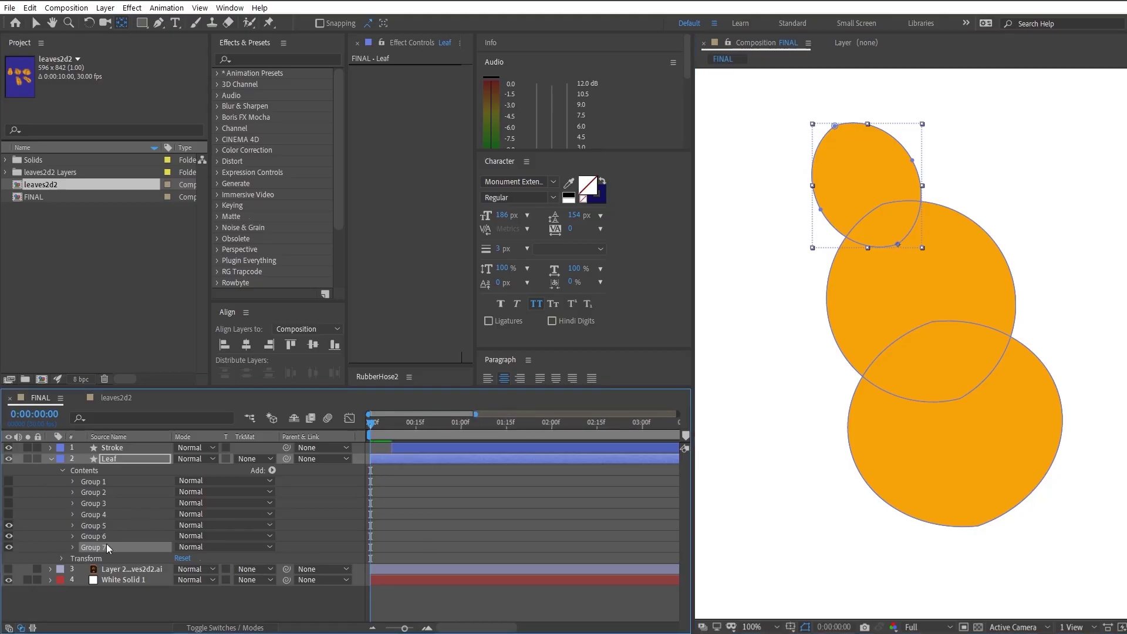
left_click(73, 547)
left_click(84, 580)
scroll(263, 601, "down", 2)
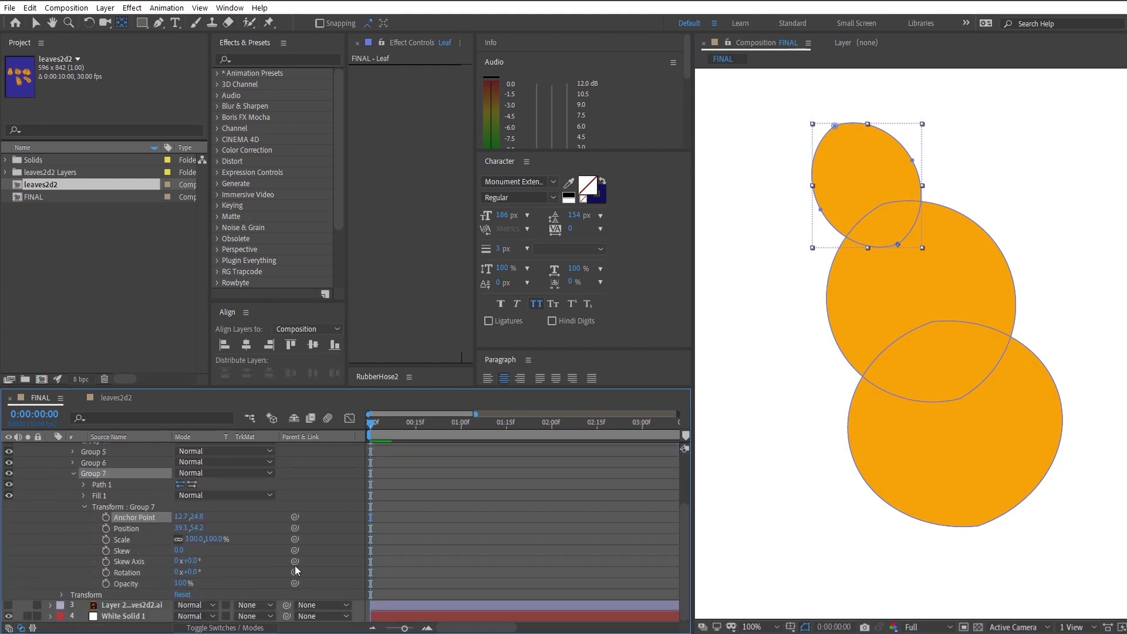
scroll(295, 566, "up", 2)
left_click(425, 424)
left_click_drag(424, 437, 462, 435)
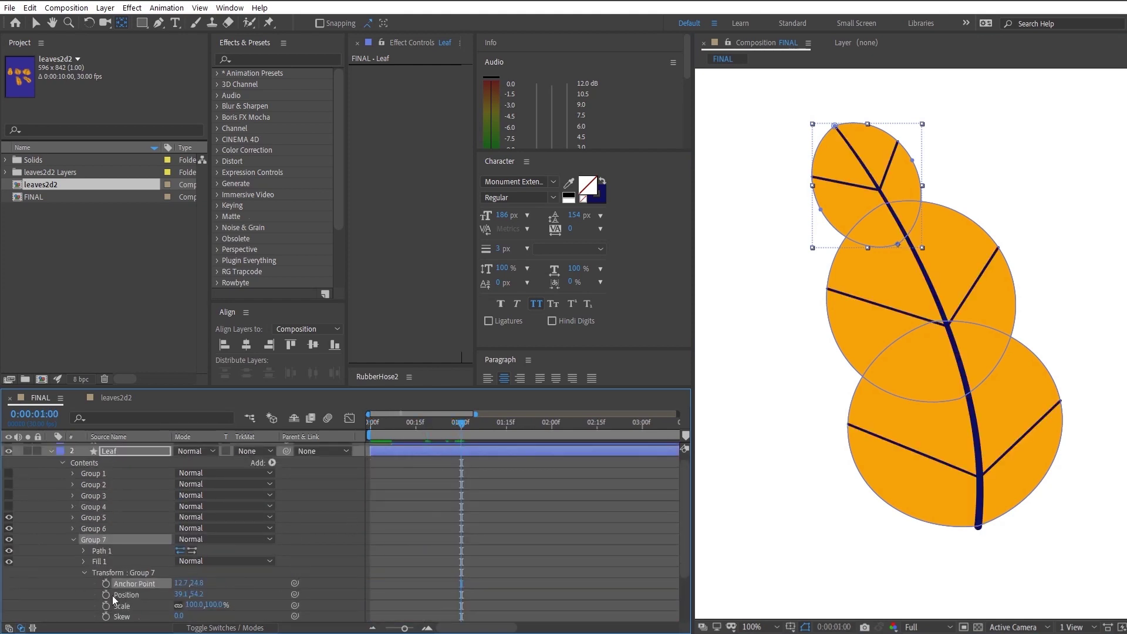
scroll(111, 597, "down", 2)
left_click(106, 539)
Step: At 0:00:00:00, set Group 7's Scale to 0%
left_click(371, 434)
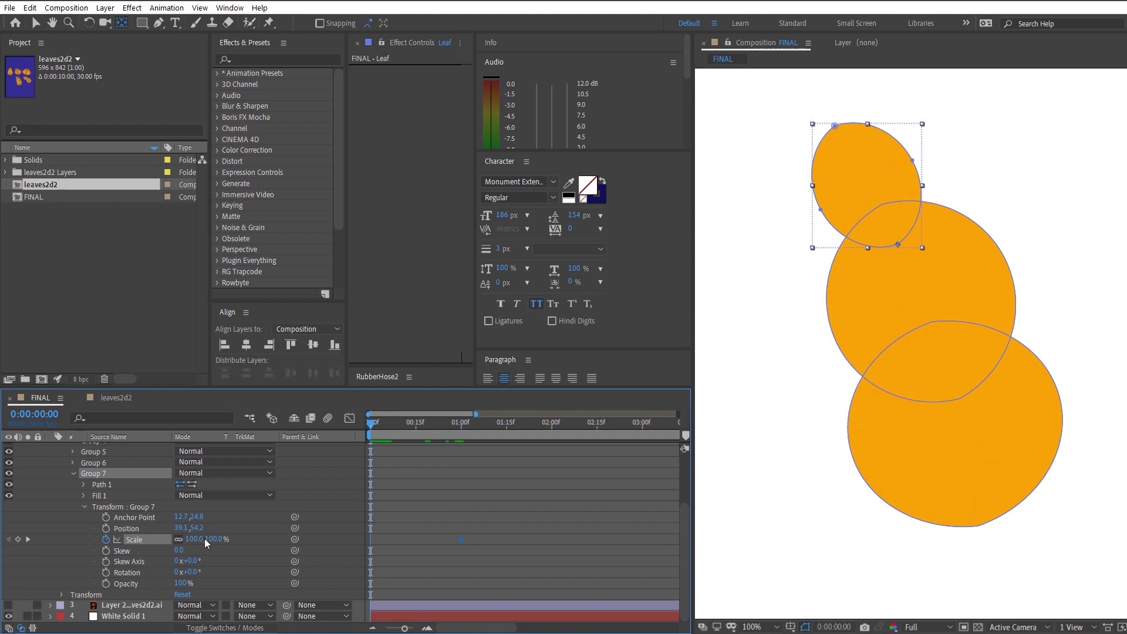
type("0")
key("Return")
Step: At 0:00:00:24, set Group 7's Scale to 124% as an overshoot and preview the pop
left_click_drag(416, 432, 443, 434)
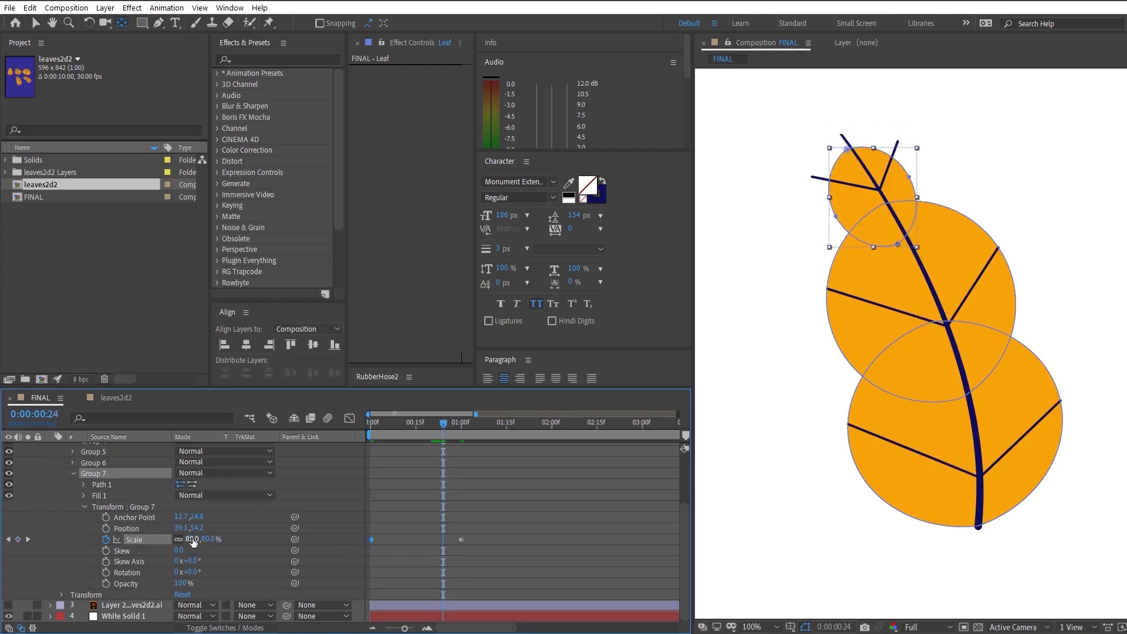
left_click_drag(191, 539, 222, 538)
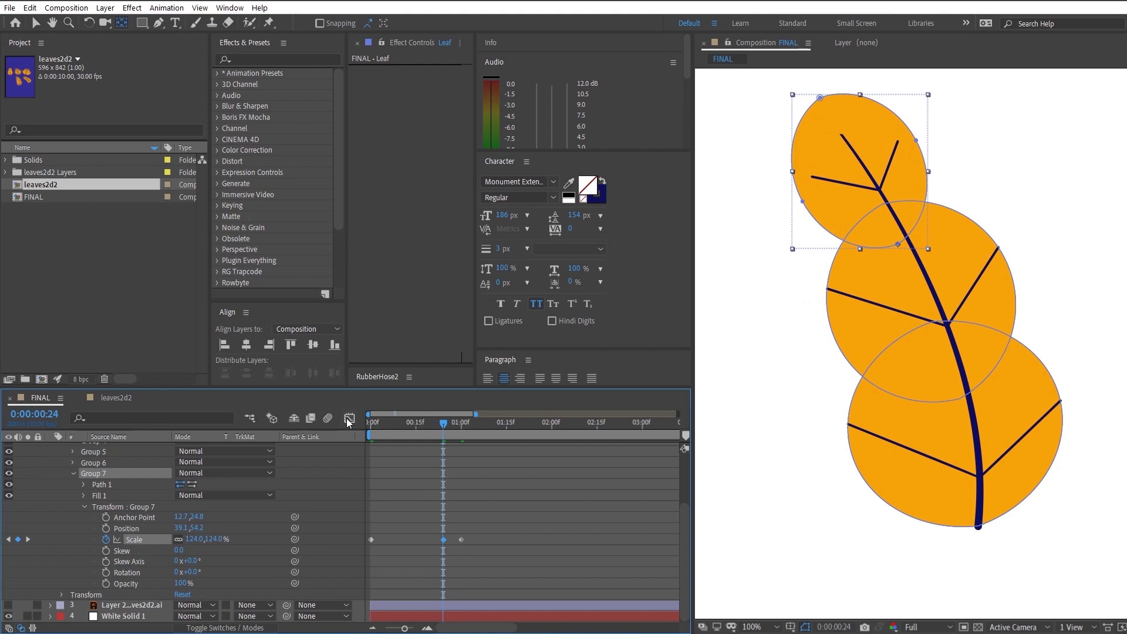
key("space")
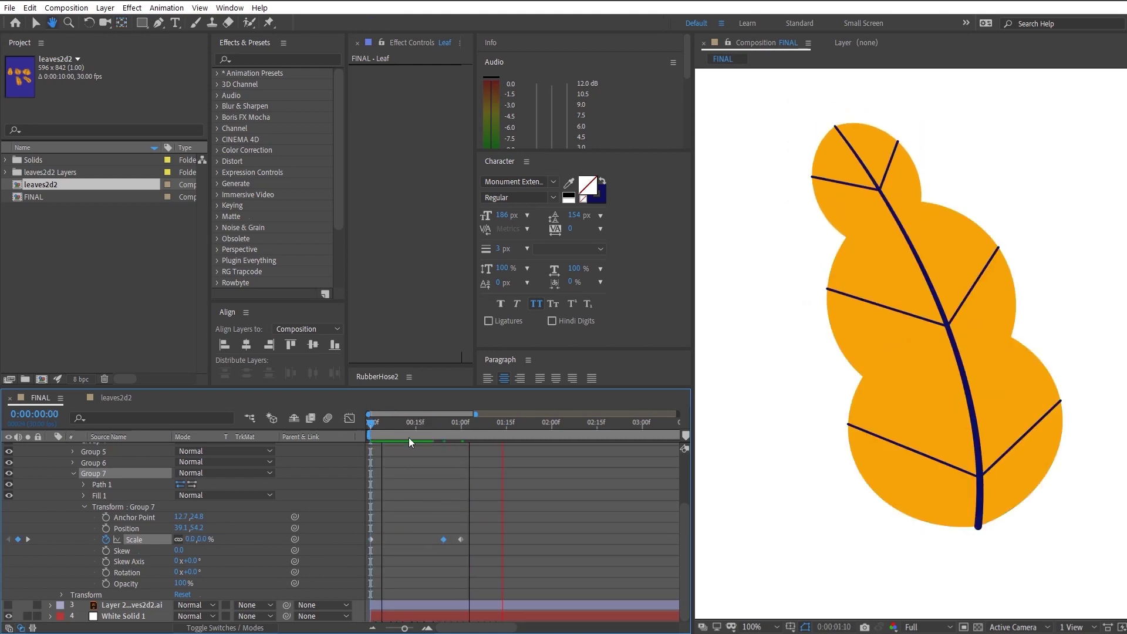
key("space")
Step: Apply Easy Ease to all of Group 7's Scale keyframes
left_click(349, 418)
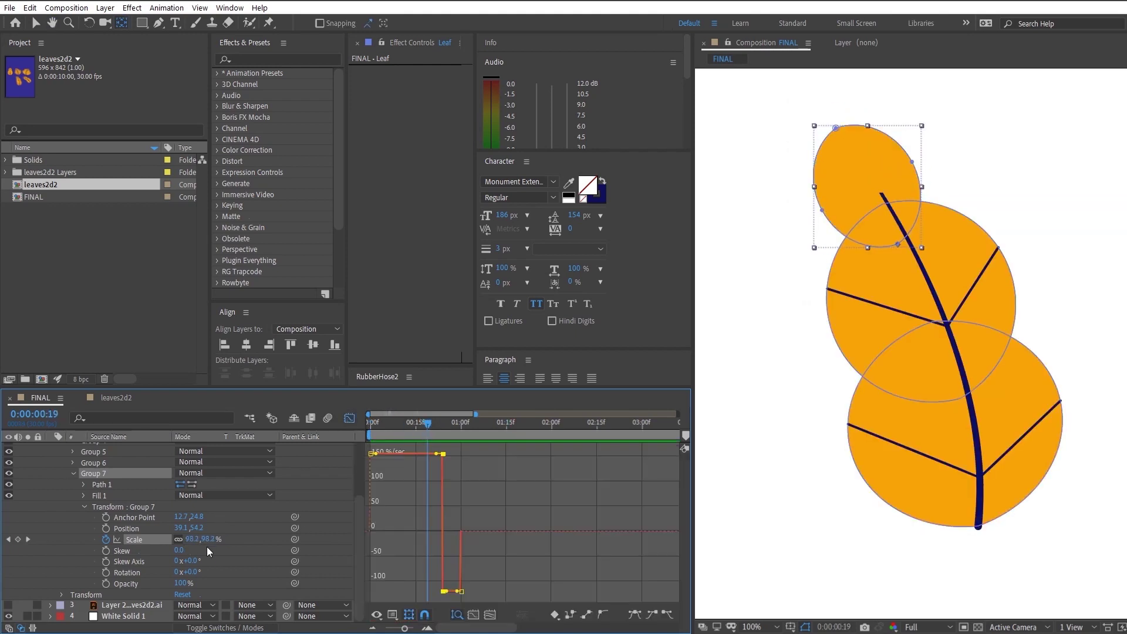
left_click(346, 416)
left_click_drag(485, 508, 361, 568)
key("F9")
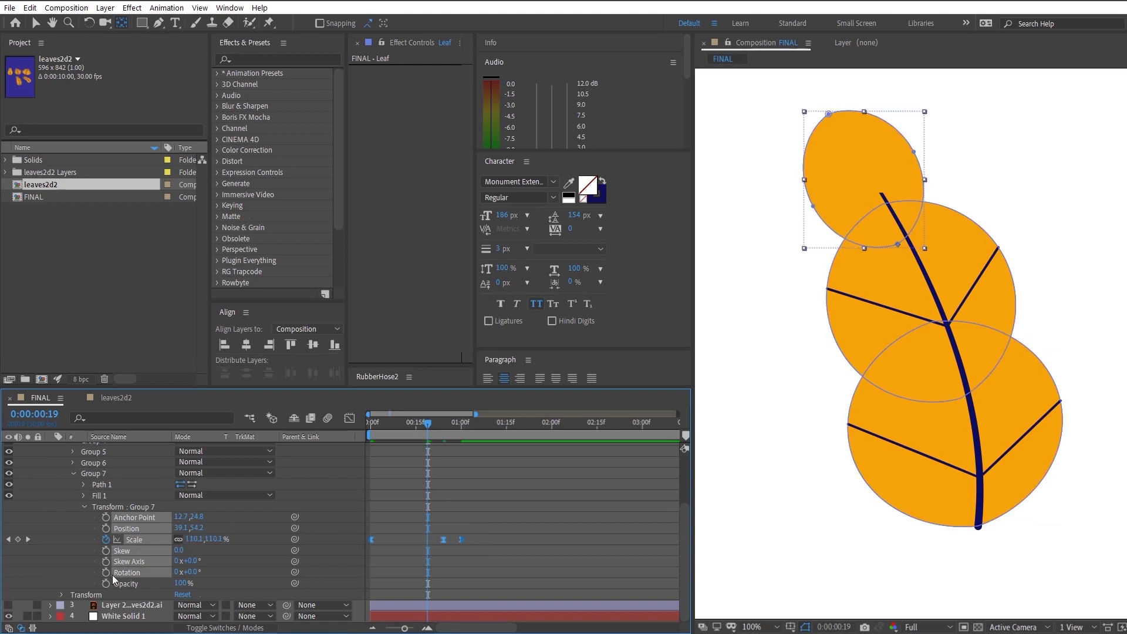
Step: Display Group 7's Scale as a value graph and stretch the keyframe handles for a steep rise that flattens into the overshoot peak
key("shift+F3")
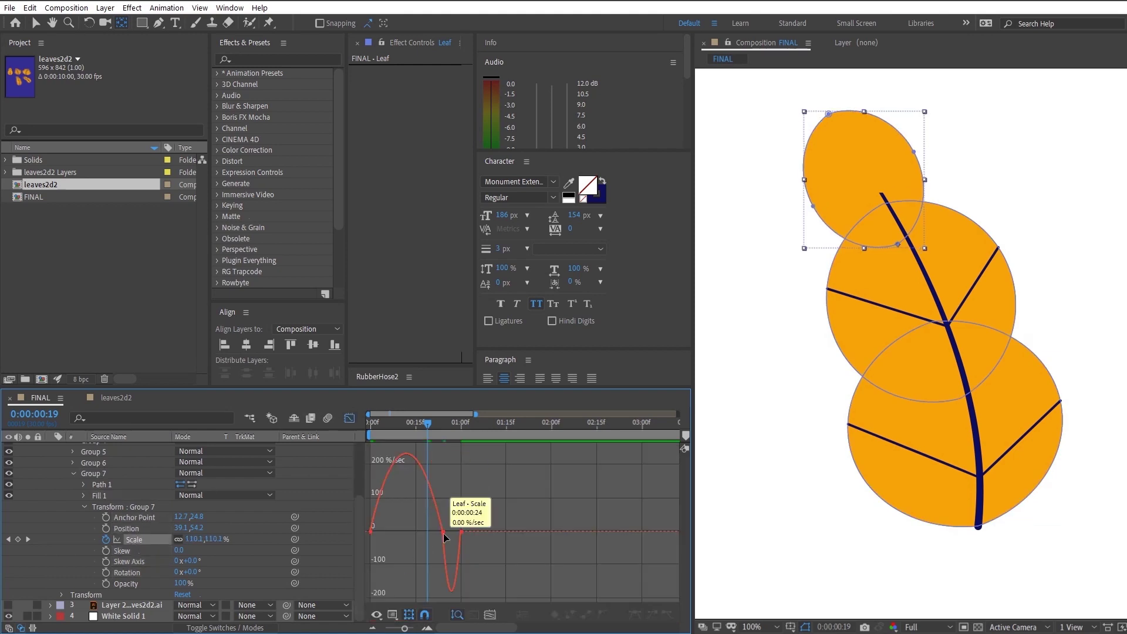
right_click(462, 532)
left_click(499, 577)
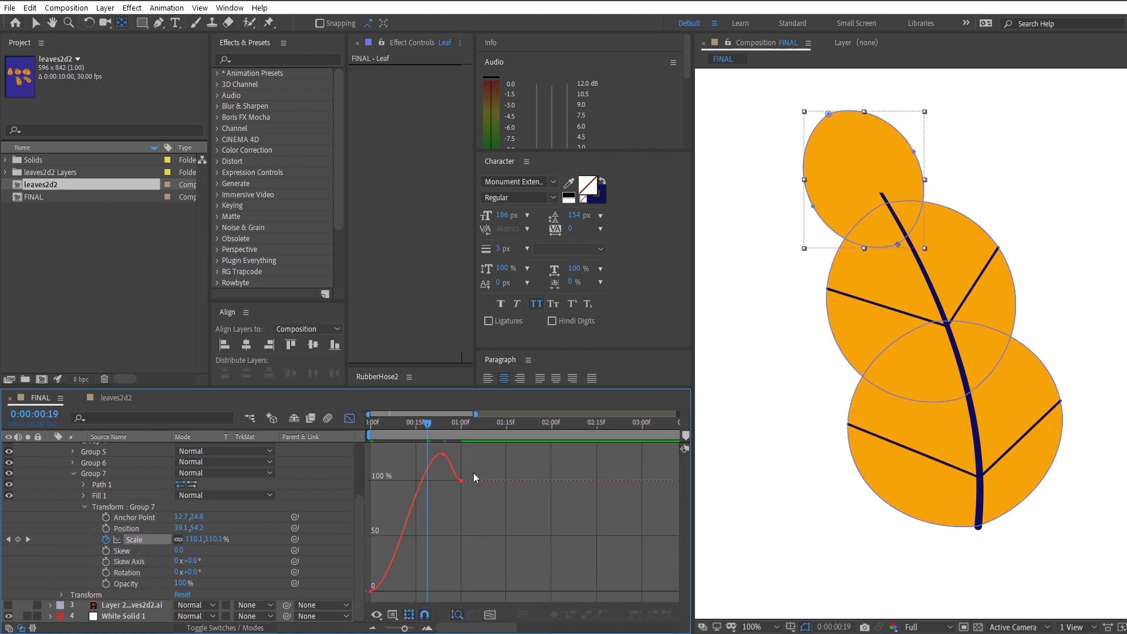
left_click(444, 454)
left_click_drag(419, 454, 449, 480)
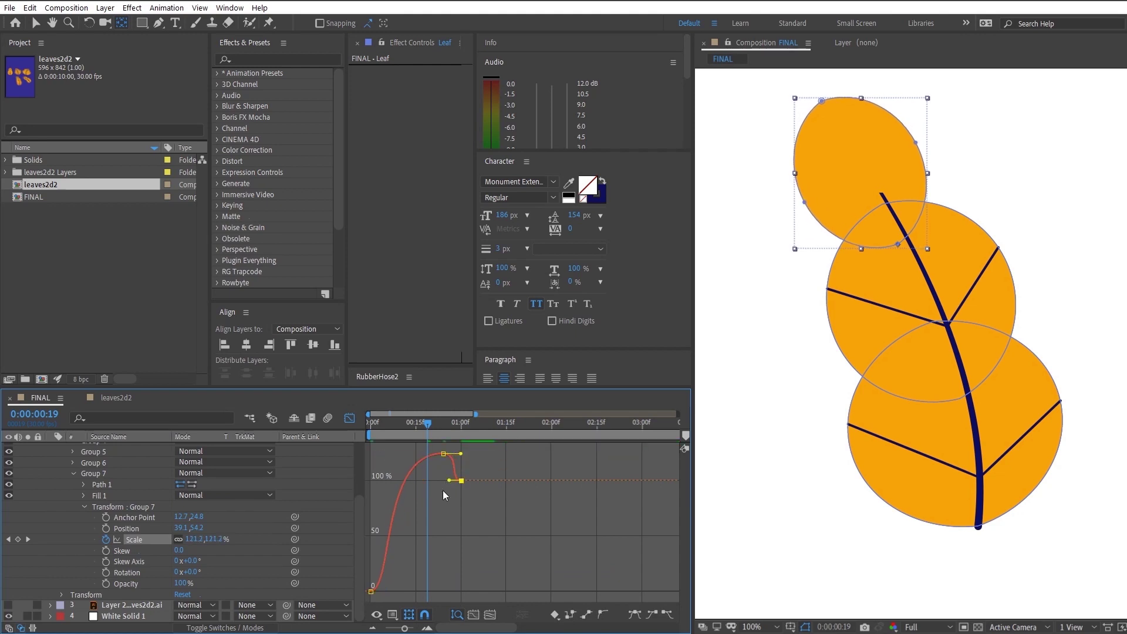
left_click(375, 590)
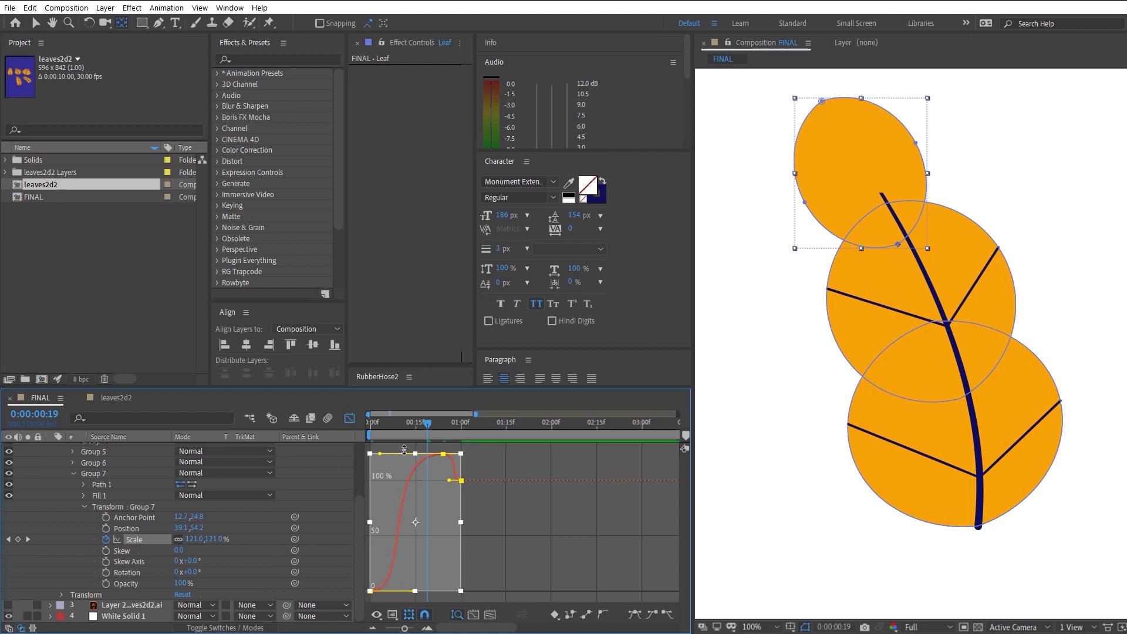
Step: Preview Group 7's scaling and refine the curve handles between the overshoot peak and the end keyframe
key("space")
left_click(438, 432)
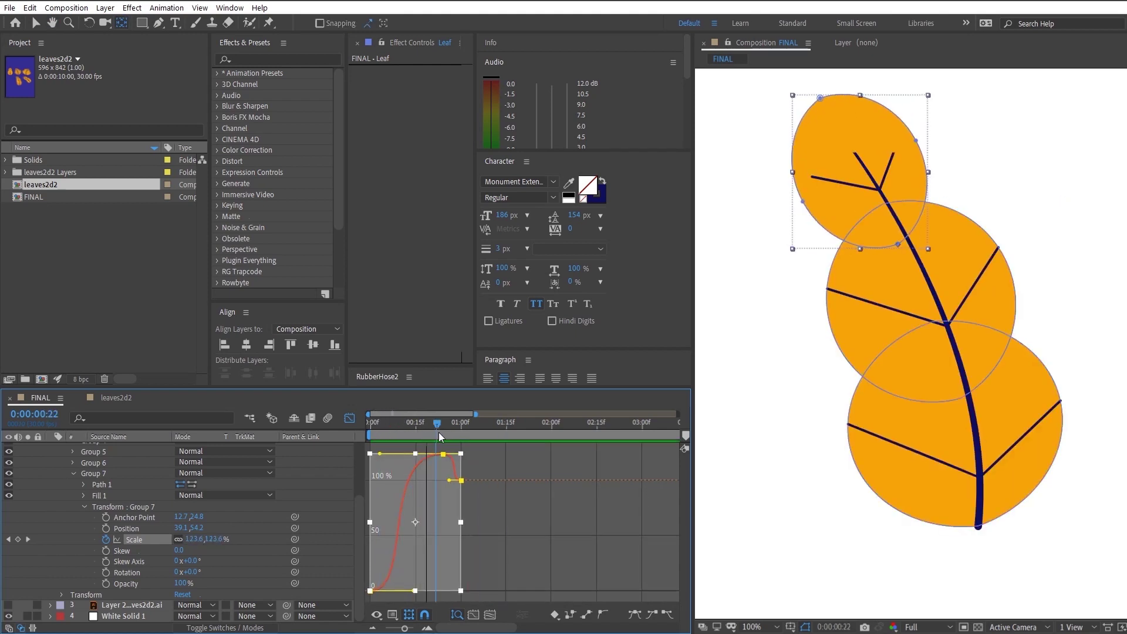
left_click_drag(438, 433, 412, 415)
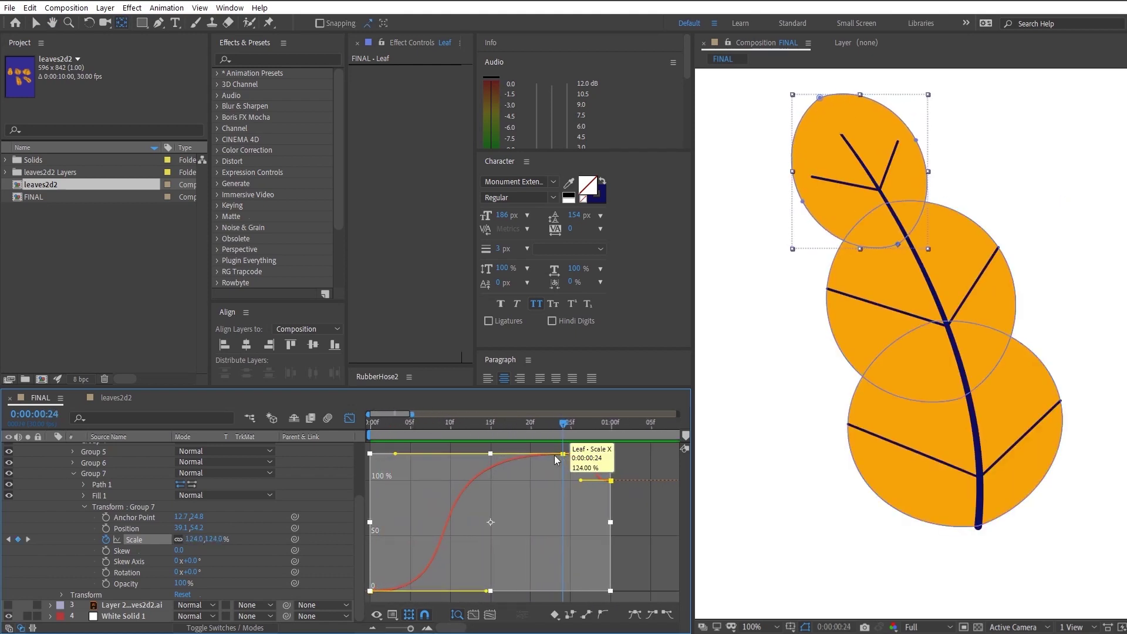
left_click_drag(554, 455, 432, 431)
left_click(583, 472)
key("space")
key("space")
Step: Copy Group 7's 100% Scale keyframe and paste it at 0:00:01:11
left_click(350, 418)
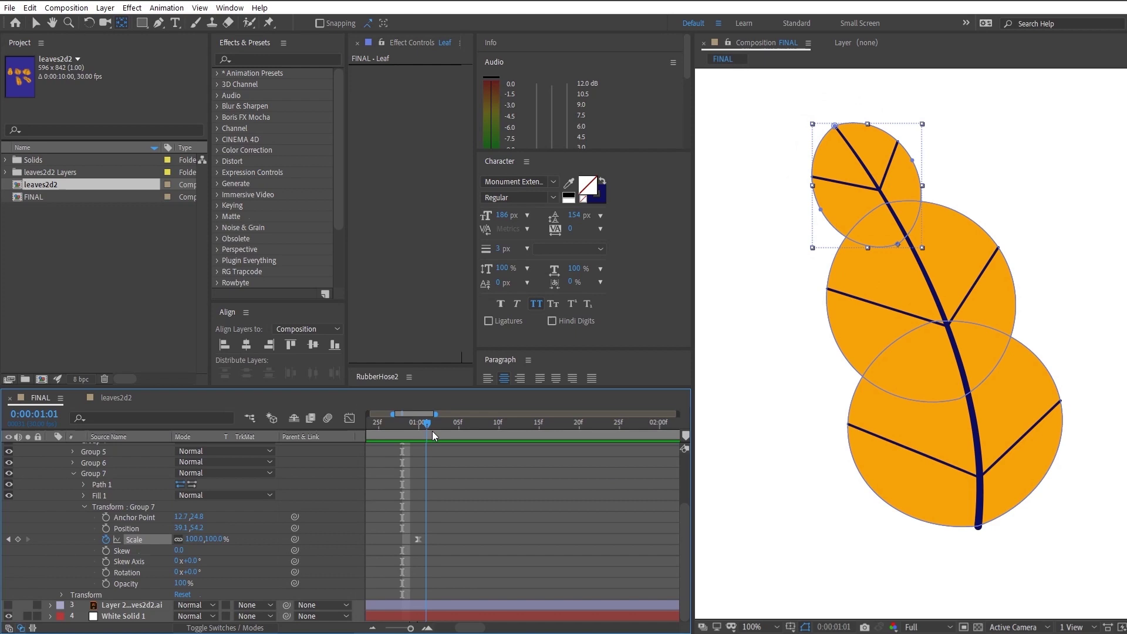
left_click_drag(500, 435, 506, 434)
left_click_drag(453, 507, 393, 571)
key("ctrl+c")
key("ctrl+v")
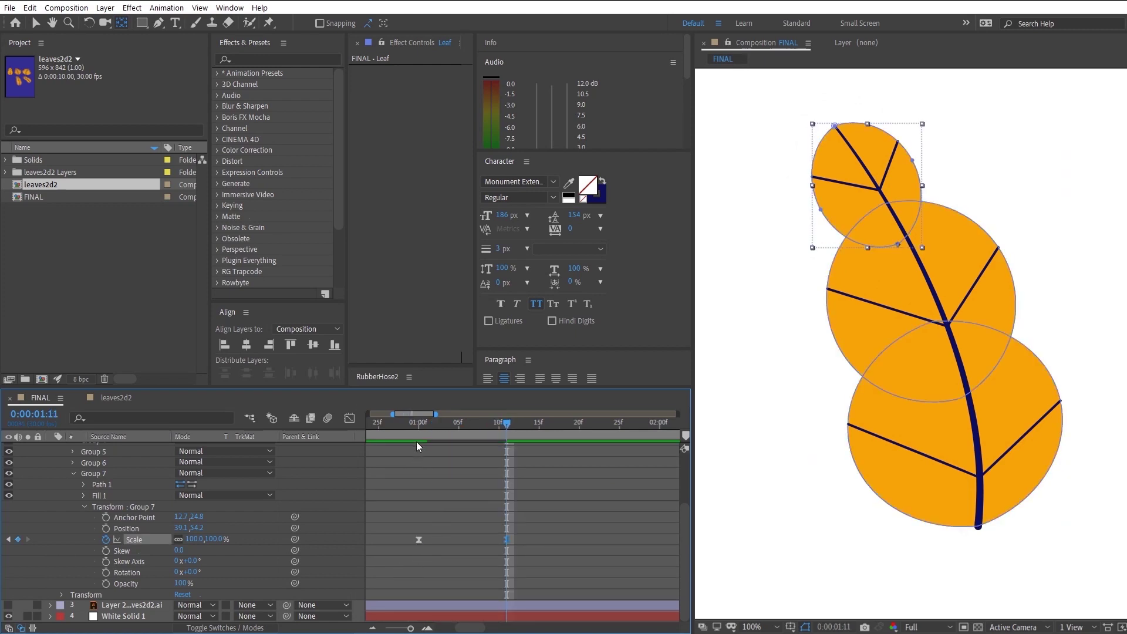
Step: Set Group 7's Scale to 90% at 0:00:01:00 and bring the bounce keyframes closer together in the value graph
left_click(418, 424)
left_click_drag(217, 541, 210, 540)
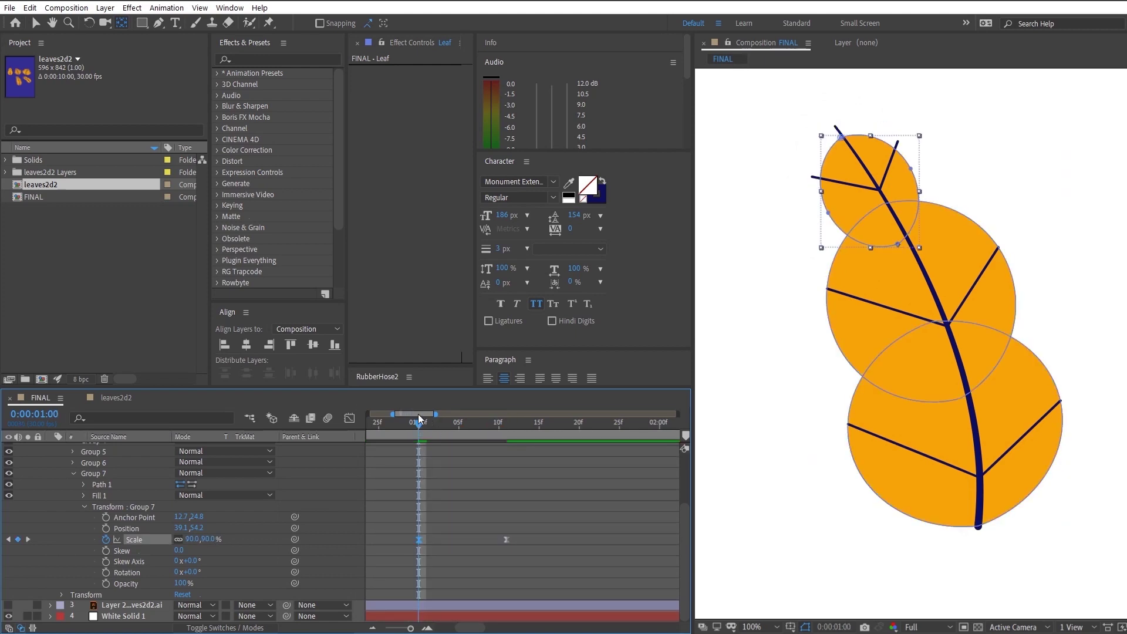
key("shift+F3")
left_click(376, 614)
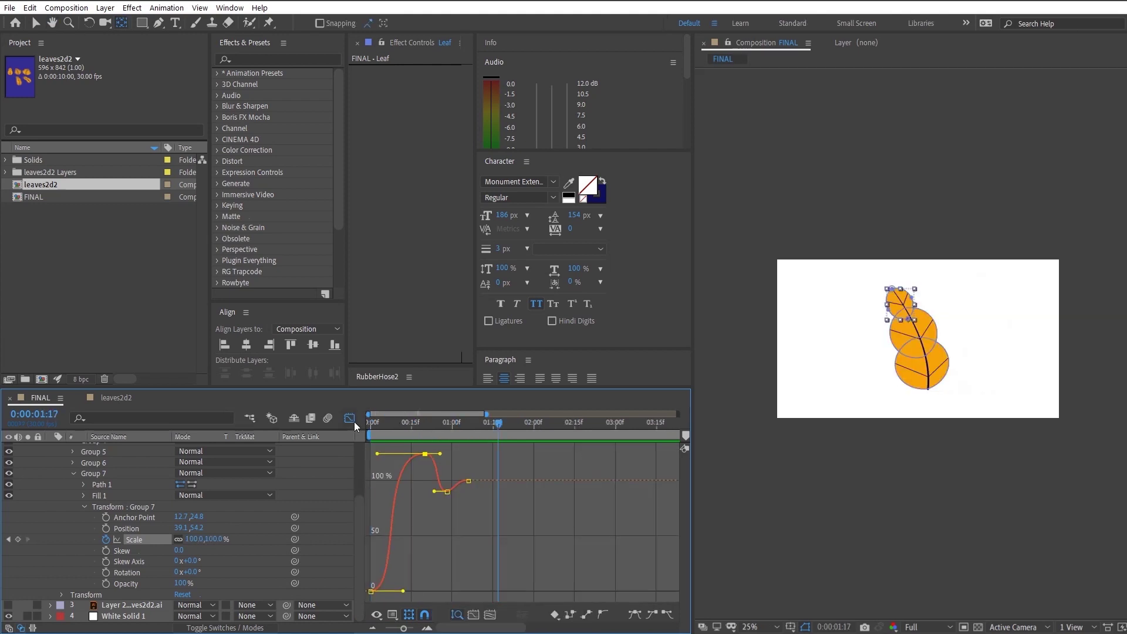
Step: Copy all of Group 7's Scale keyframes onto Group 5 and Group 6 from 0:00:00:00 and preview the leaf's growth
left_click(349, 418)
left_click_drag(509, 534, 358, 545)
left_click_drag(393, 422, 352, 433)
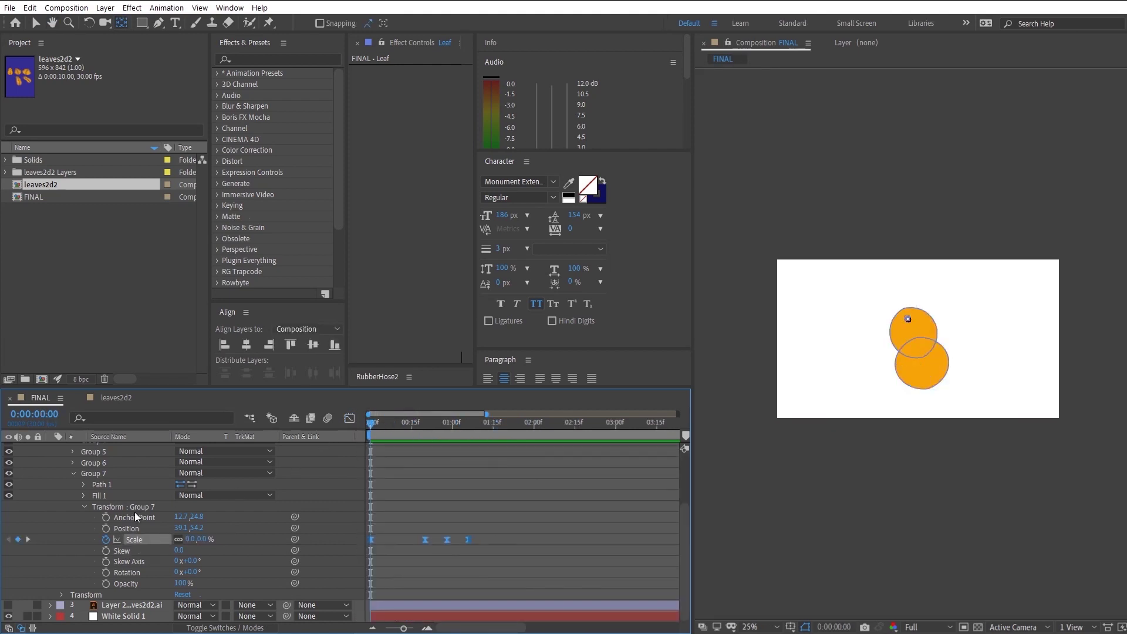
left_click(83, 507)
left_click(72, 547)
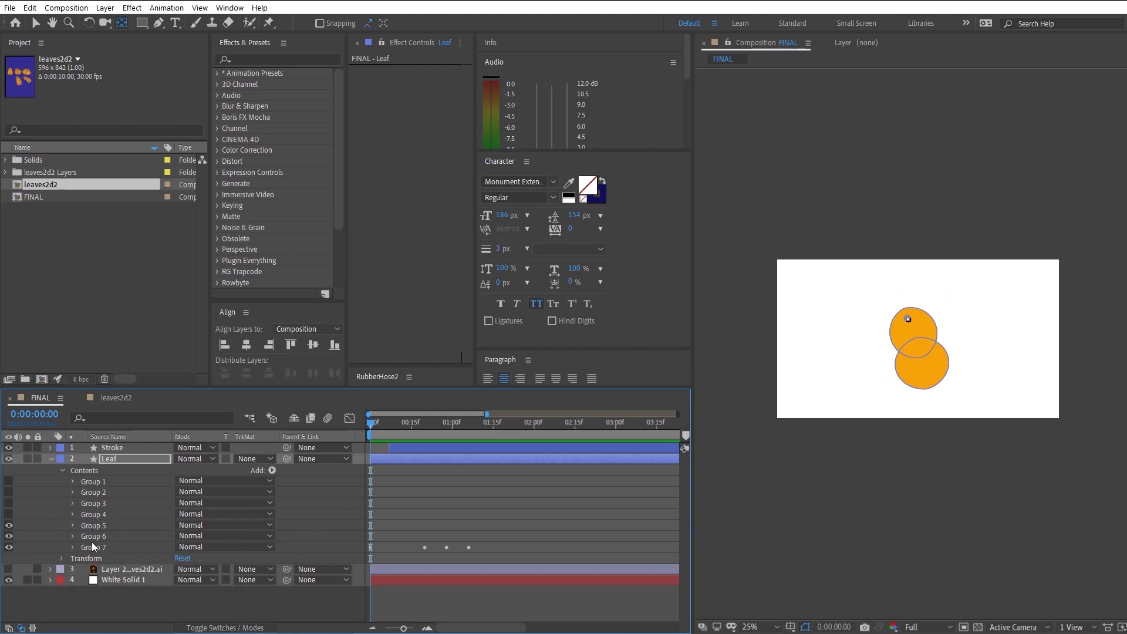
left_click(110, 535)
key("ctrl+v")
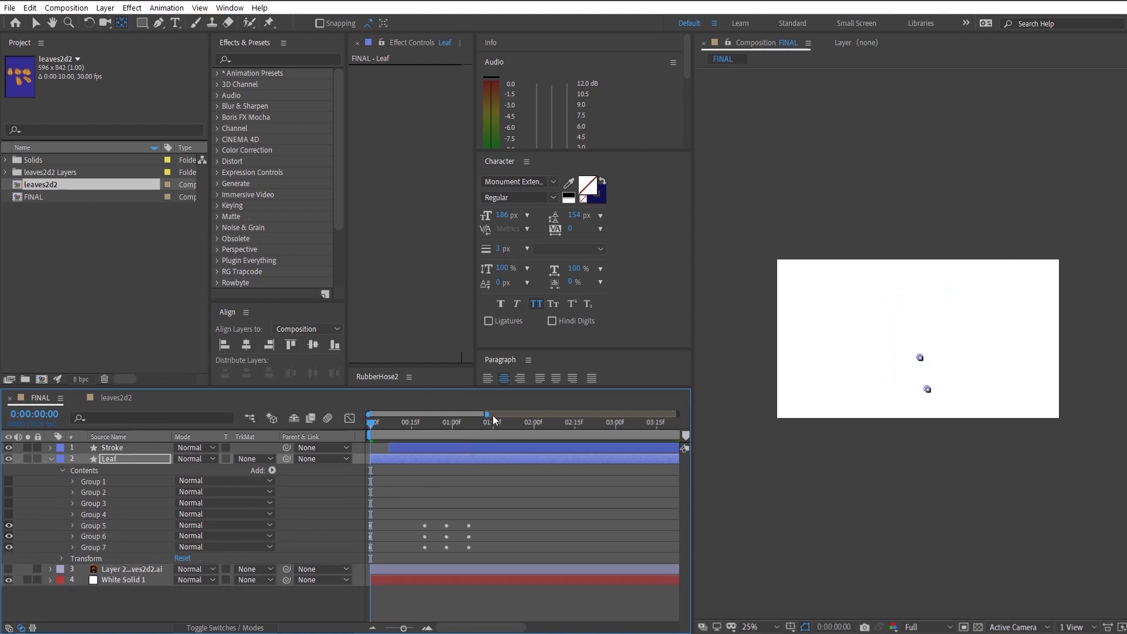
key("space")
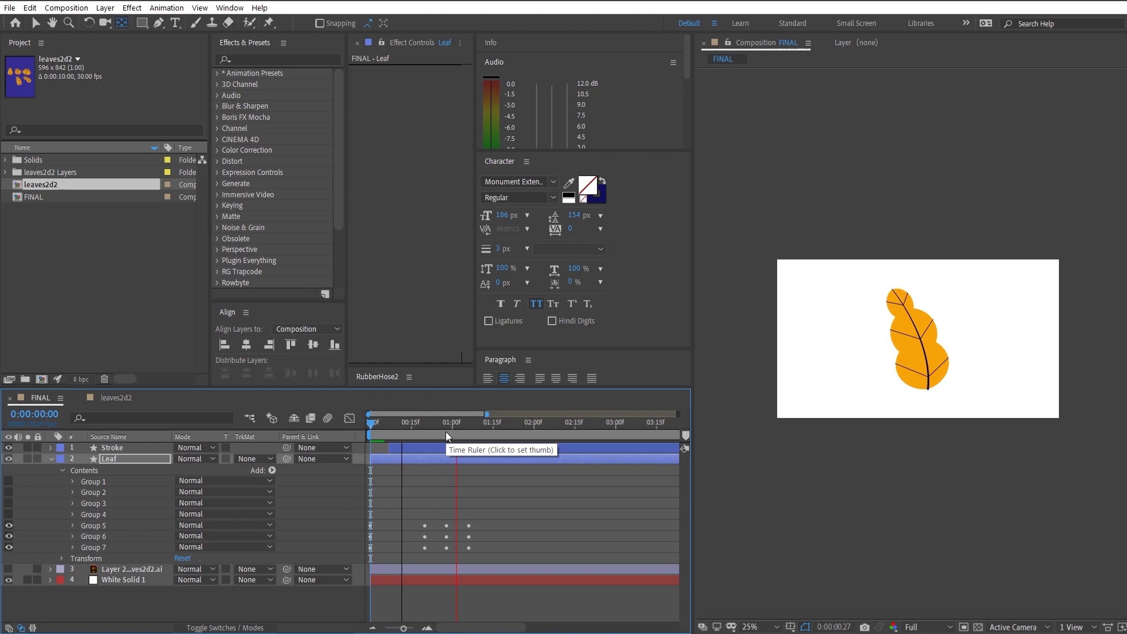
left_click_drag(427, 423, 353, 447)
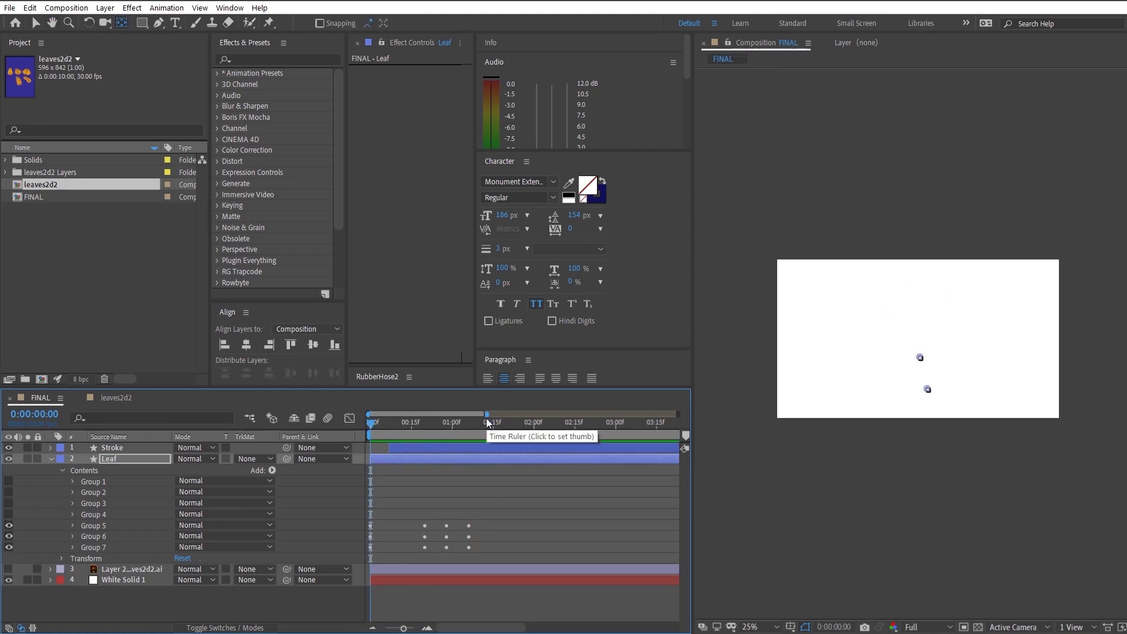
Step: Reveal the Leaf layer's keyframed properties and select the Scale keyframes of Group 6 and then Group 7
left_click_drag(487, 415, 443, 420)
key("equal")
key("equal")
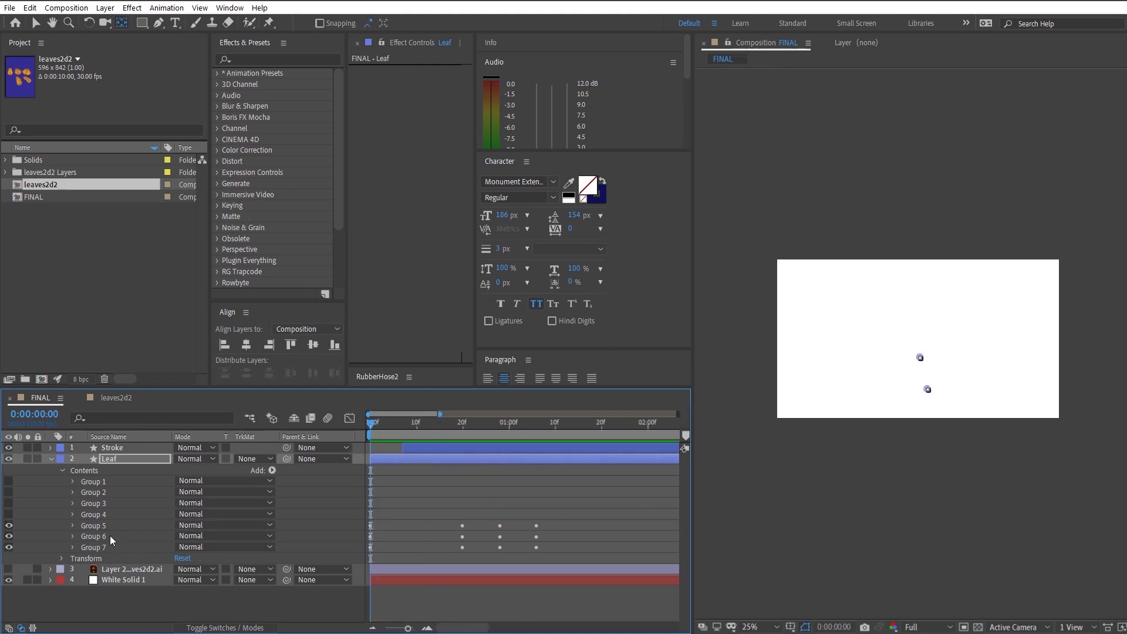
left_click(111, 536)
left_click(162, 463)
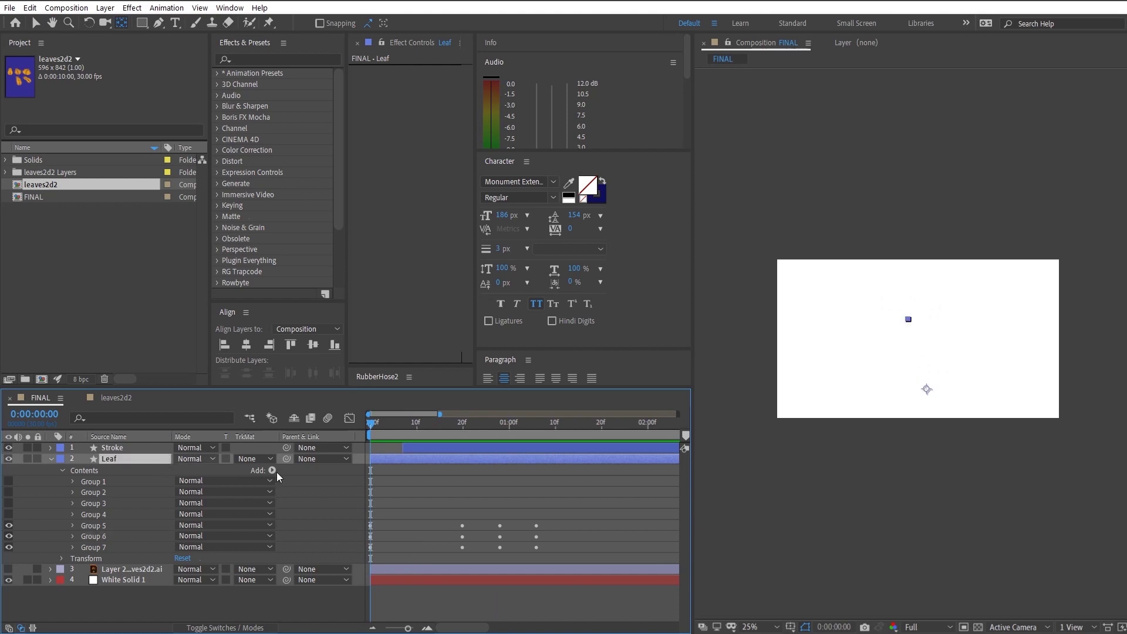
key("u")
left_click_drag(563, 501, 369, 507)
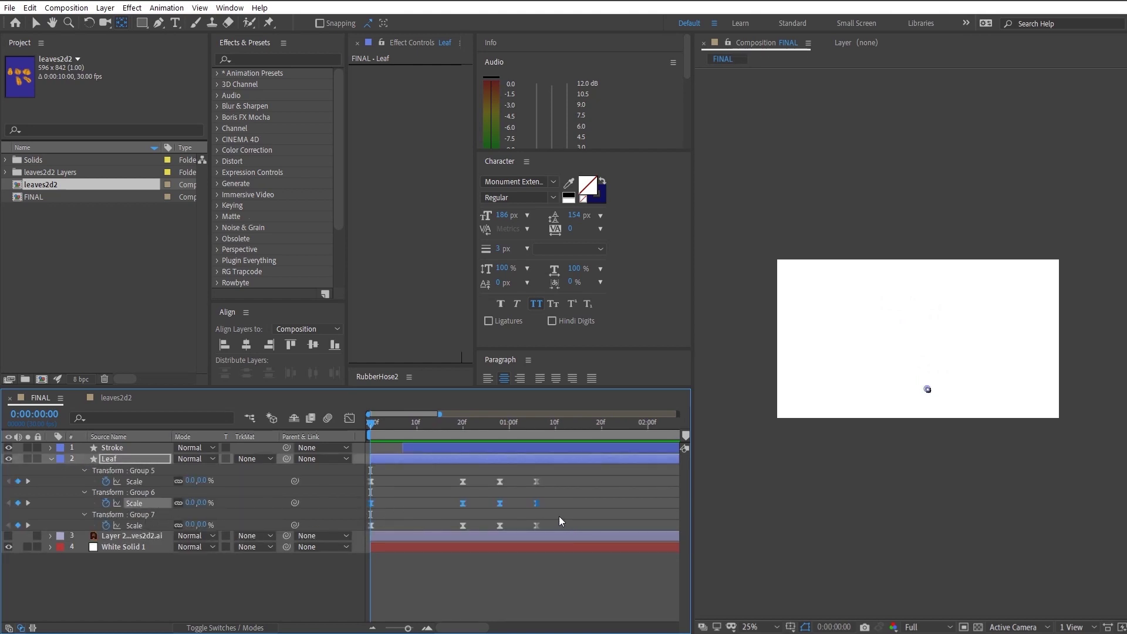
left_click_drag(559, 516, 335, 534)
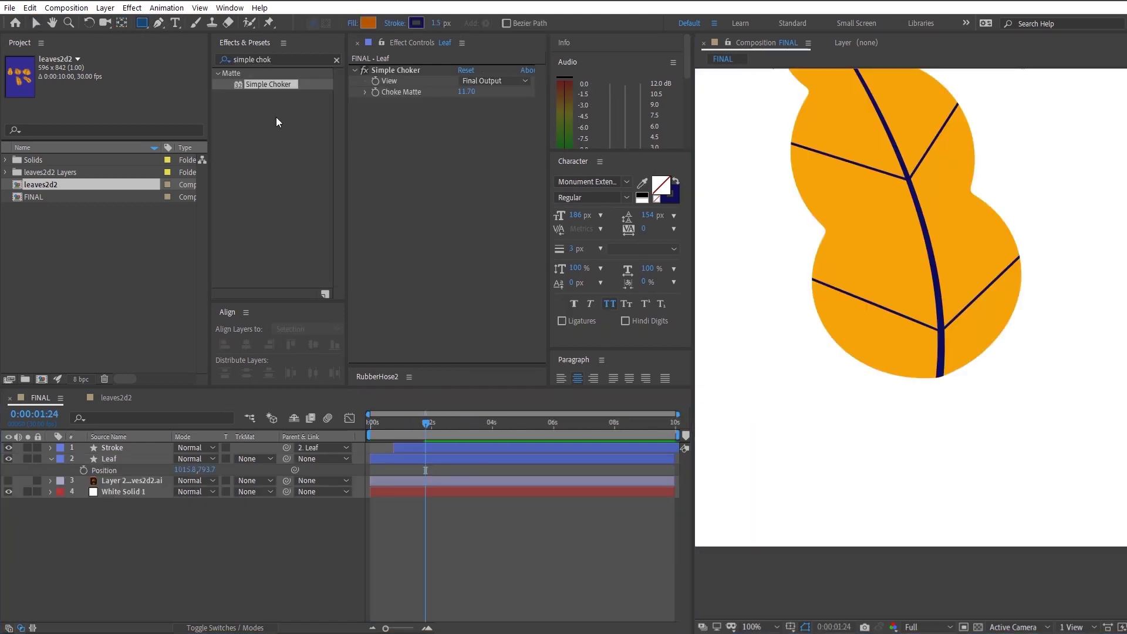
Step: Draw a wide rectangle shape below the leaf with no fill and a 2 px dark blue stroke
scroll(869, 246, "down", 3)
mouse_move(791, 337)
left_mouse_down()
mouse_move(918, 402)
mouse_move(1010, 484)
left_mouse_up()
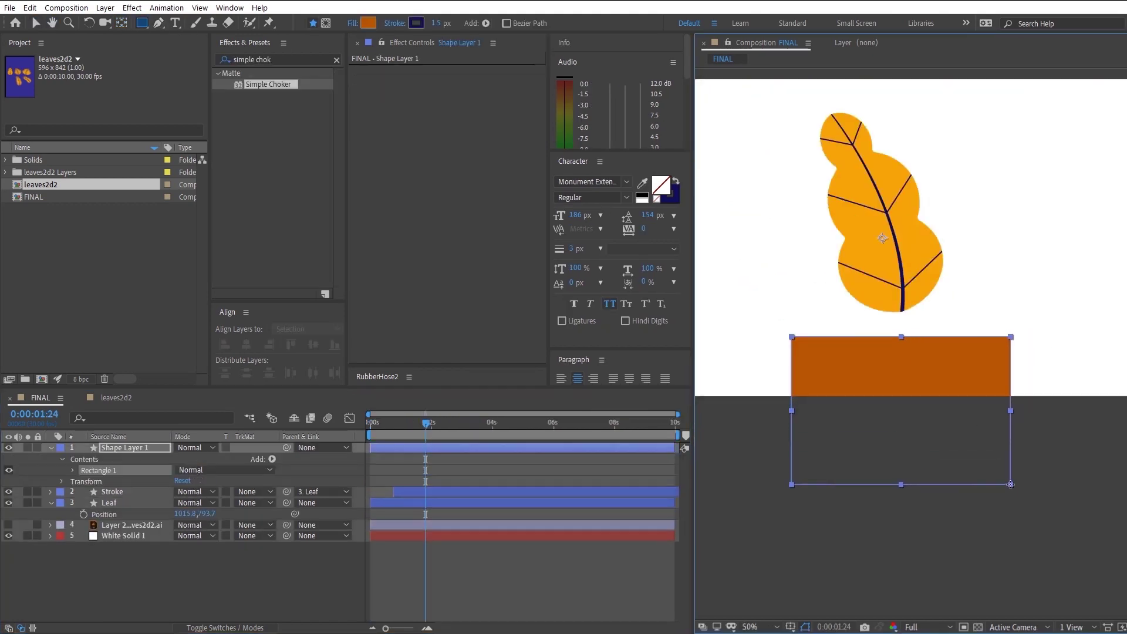
left_click(366, 24, "alt")
left_click(436, 24)
type("2")
left_click(468, 513)
scroll(822, 352, "up", 1)
scroll(822, 352, "down", 1)
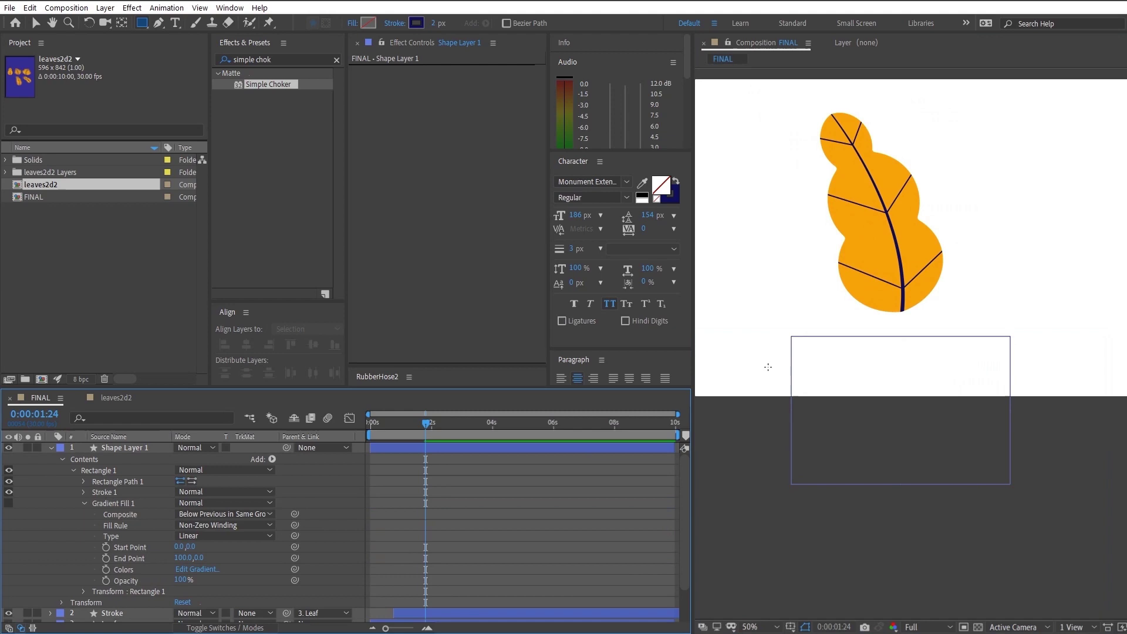
left_click(51, 447)
Step: Draw a narrow stem rectangle between the leaf and the large rectangle and convert it to a Bezier path
scroll(883, 329, "up", 2)
left_click_drag(951, 263, 964, 361)
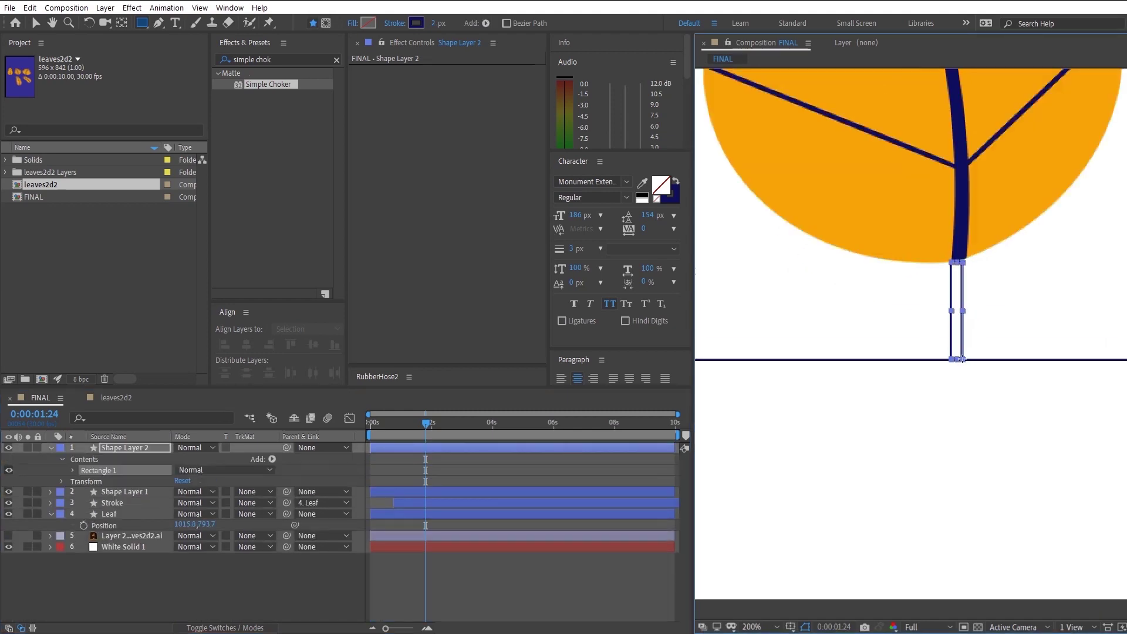
left_click(73, 470)
right_click(106, 469)
left_click(98, 481)
right_click(123, 483)
left_click(170, 493)
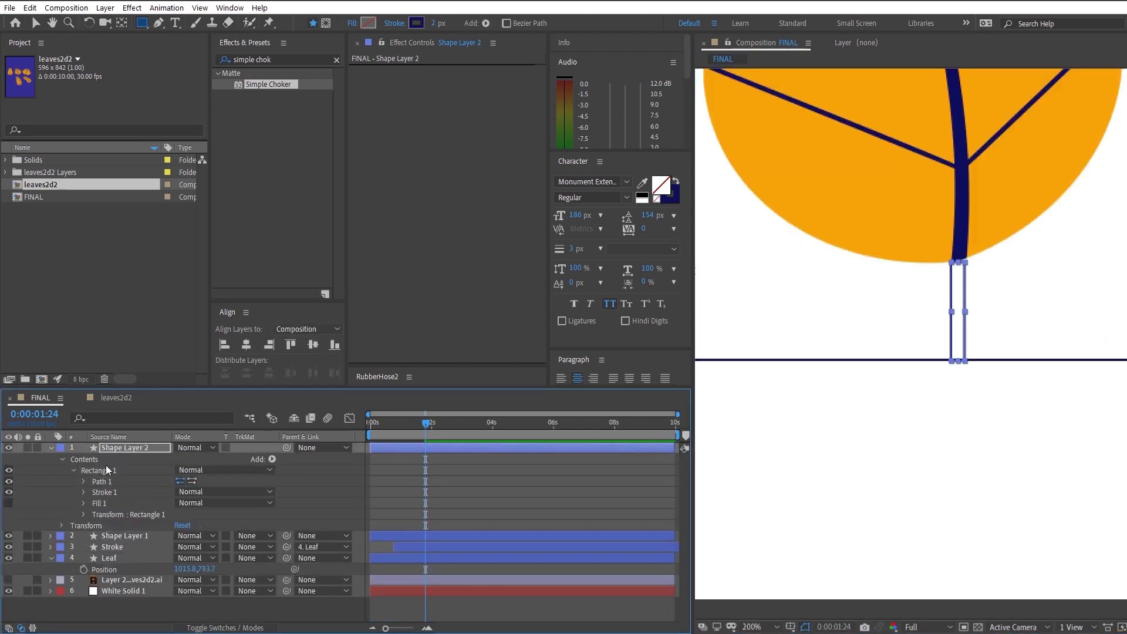
Step: Adjust the stem path's upper corner points so they meet the base of the leaf's central vein
left_click(106, 481)
scroll(939, 305, "up", 3)
left_click_drag(996, 168, 834, 470)
key("v")
left_click(933, 334)
left_click_drag(934, 335, 945, 306)
scroll(928, 400, "down", 4)
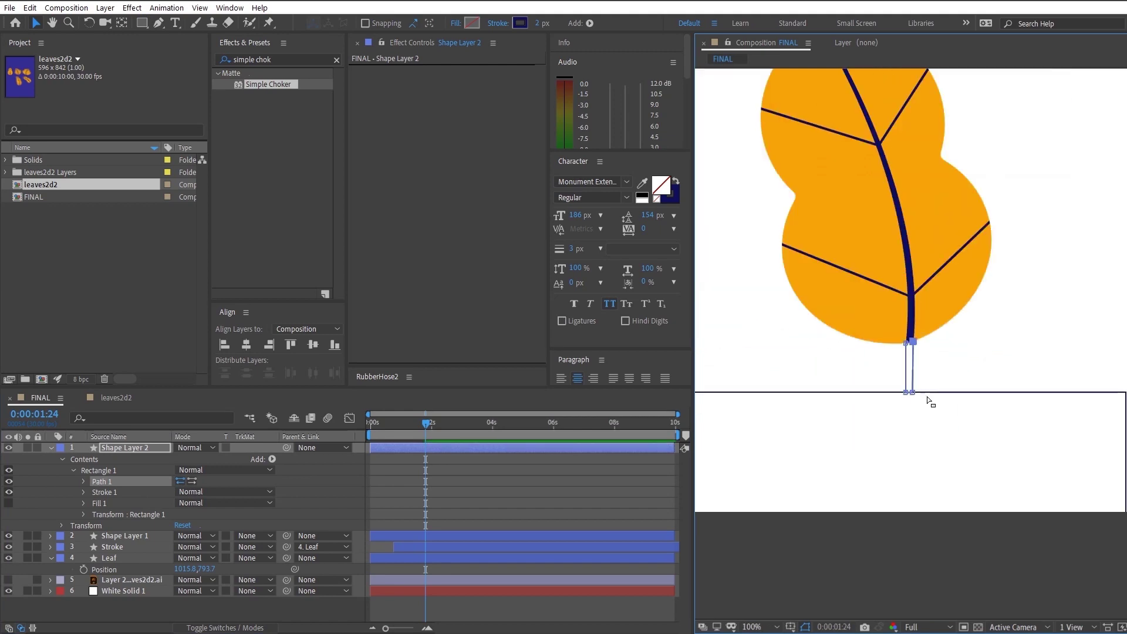
key("F2")
scroll(900, 446, "down", 2)
scroll(900, 445, "up", 1)
left_click(52, 447)
Step: Pre-compose the Leaf and Stroke layers into a composition named Leaf
left_click(119, 479)
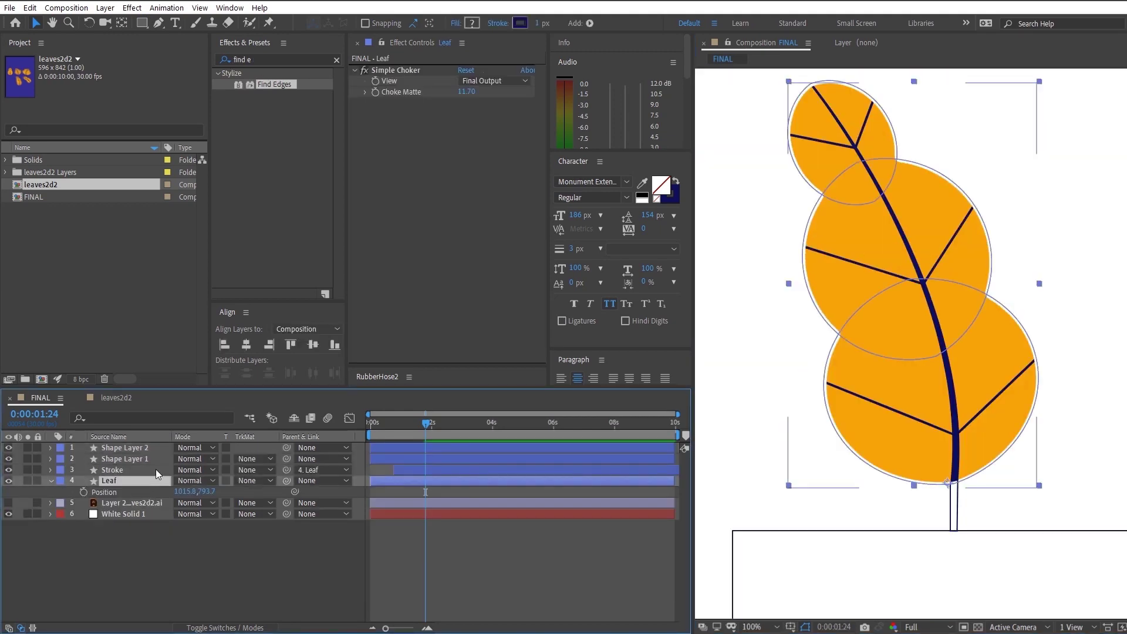
left_click(156, 469, "shift")
right_click(130, 472)
left_click(247, 420)
type("Leaf")
key("Return")
key("Tab")
left_click(286, 538)
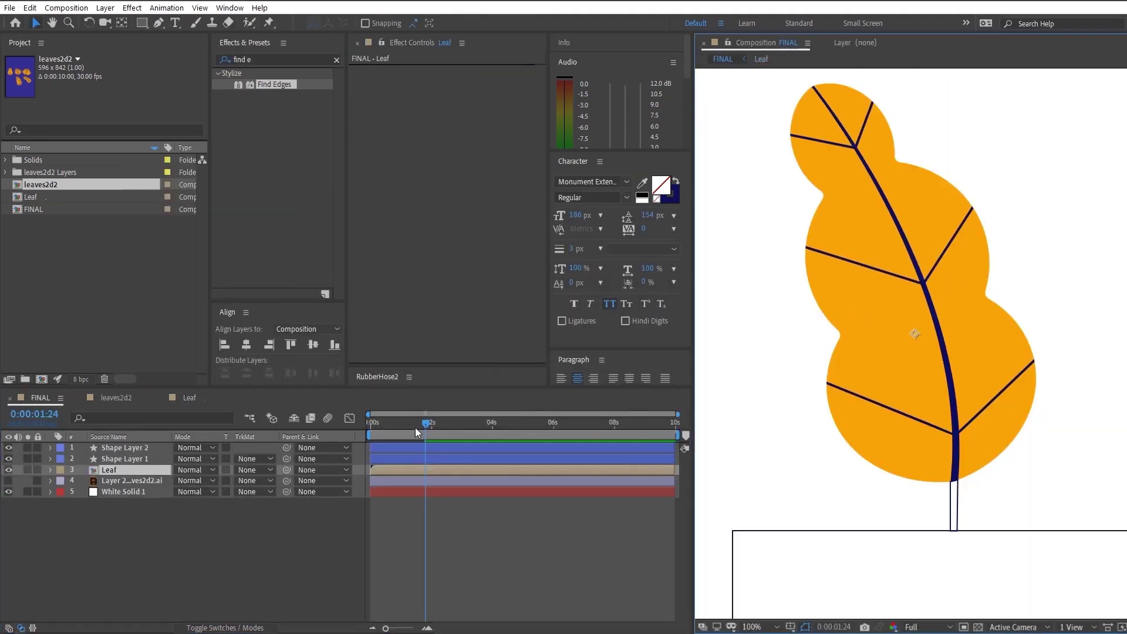
Step: Preview the animation, then duplicate the Leaf precomp and offset the lower copy down and to the left
key("space")
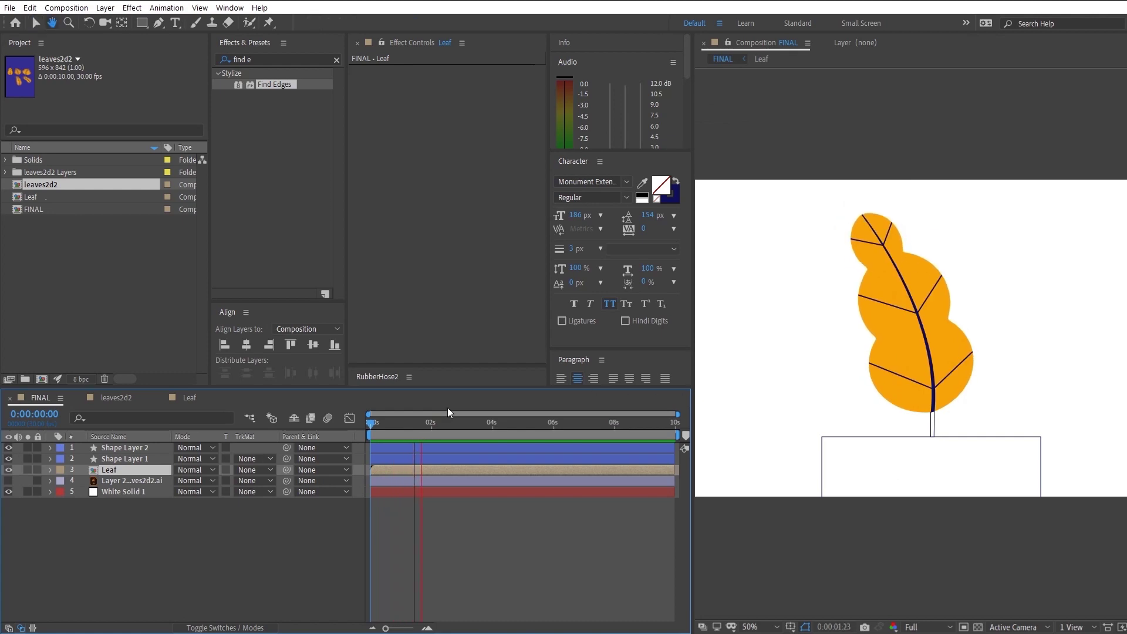
key("space")
key("ctrl+d")
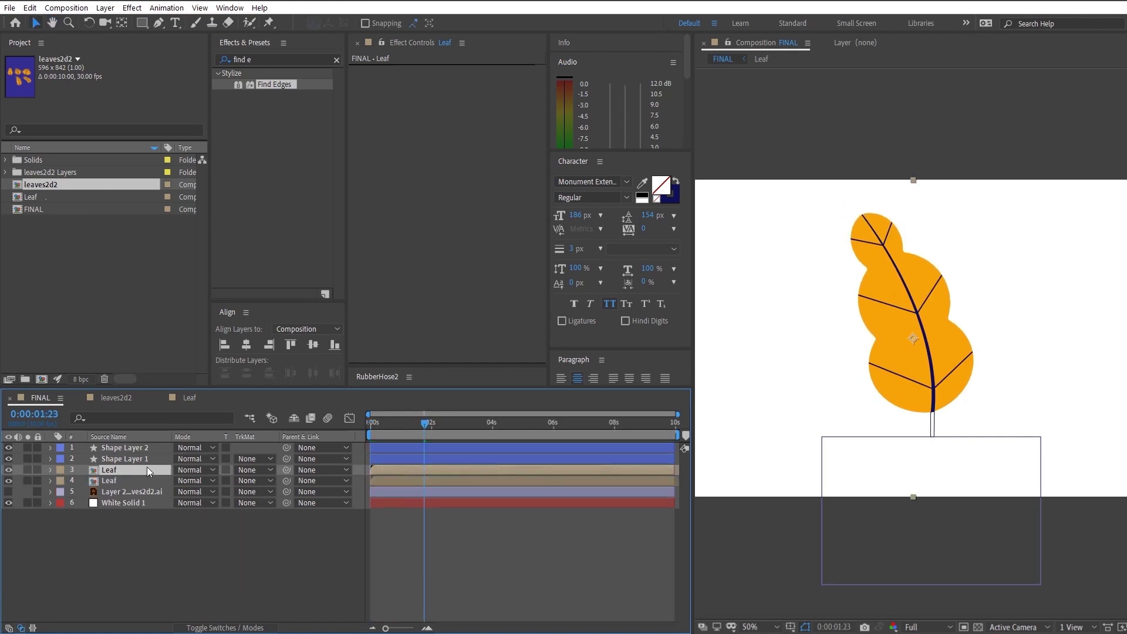
left_click(141, 480)
scroll(924, 386, "up", 1)
left_click_drag(924, 385, 893, 405)
Step: Apply a Fill effect followed by two Find Edges effects to the offset leaf copy
left_click(271, 59)
type("fill")
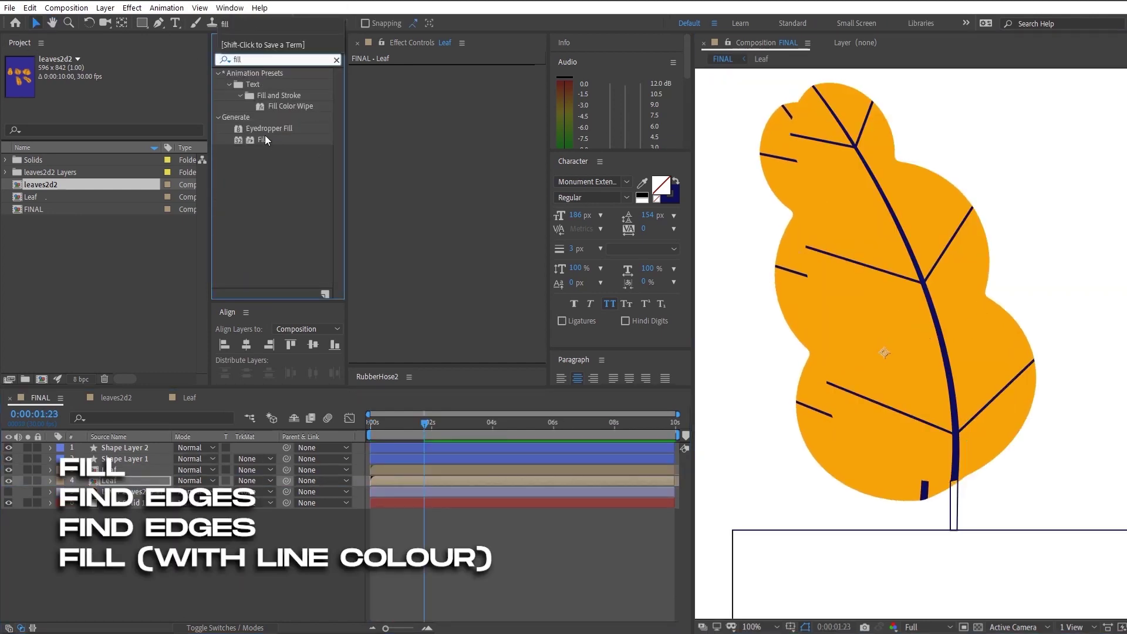
double_click(265, 139)
left_click(276, 59)
type("find ed")
double_click(274, 84)
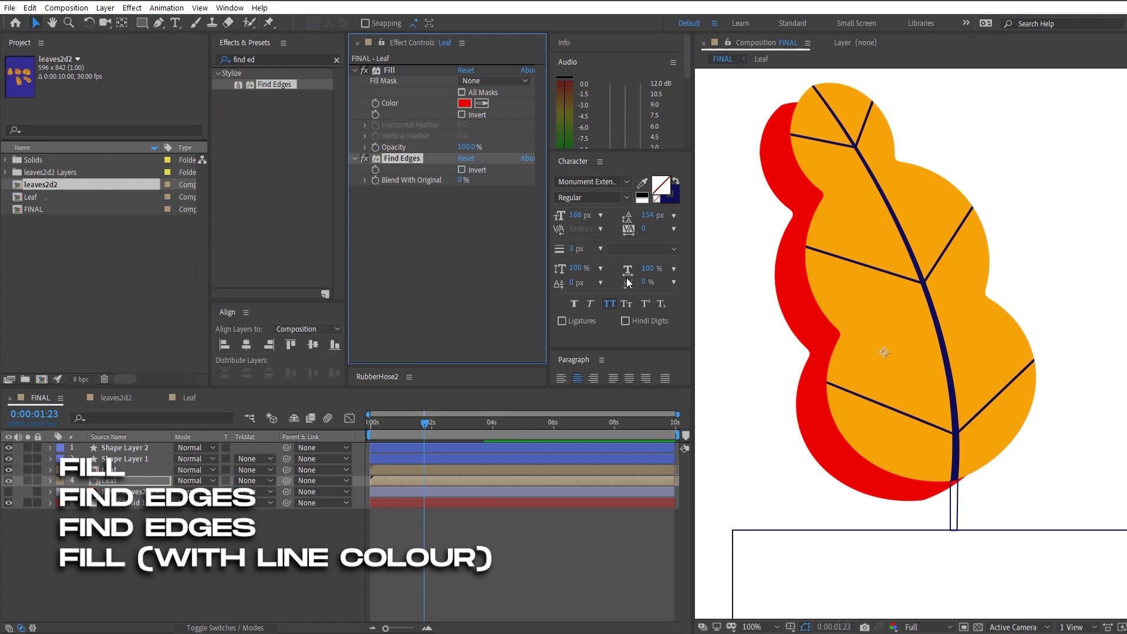
scroll(739, 281, "up", 4)
key("ctrl+d")
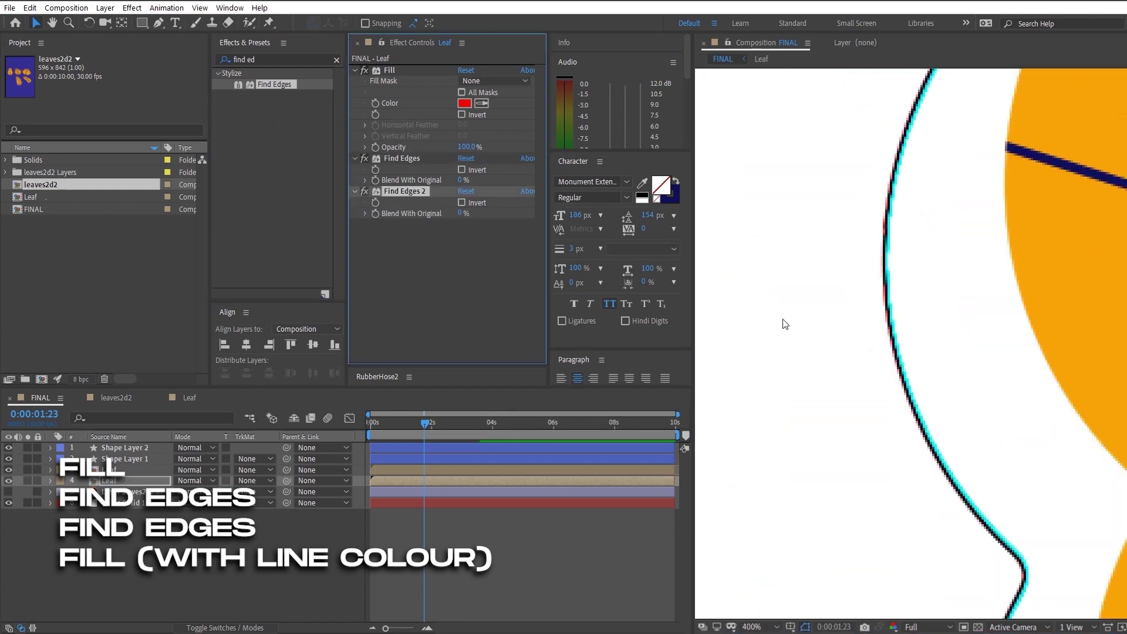
left_click(272, 59)
type("fill")
double_click(263, 139)
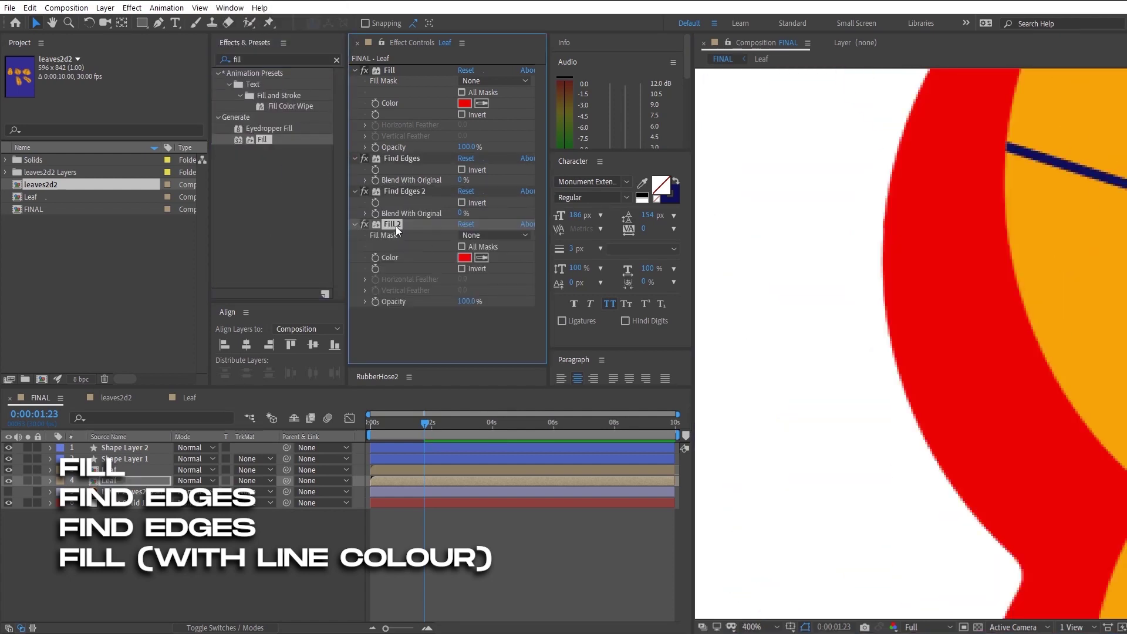
key("Delete")
Step: Apply the Tritone effect to the offset leaf copy with its midtones and shadows set to the dark blue line color
left_click(264, 60)
type("tritone")
double_click(268, 83)
left_click(465, 246)
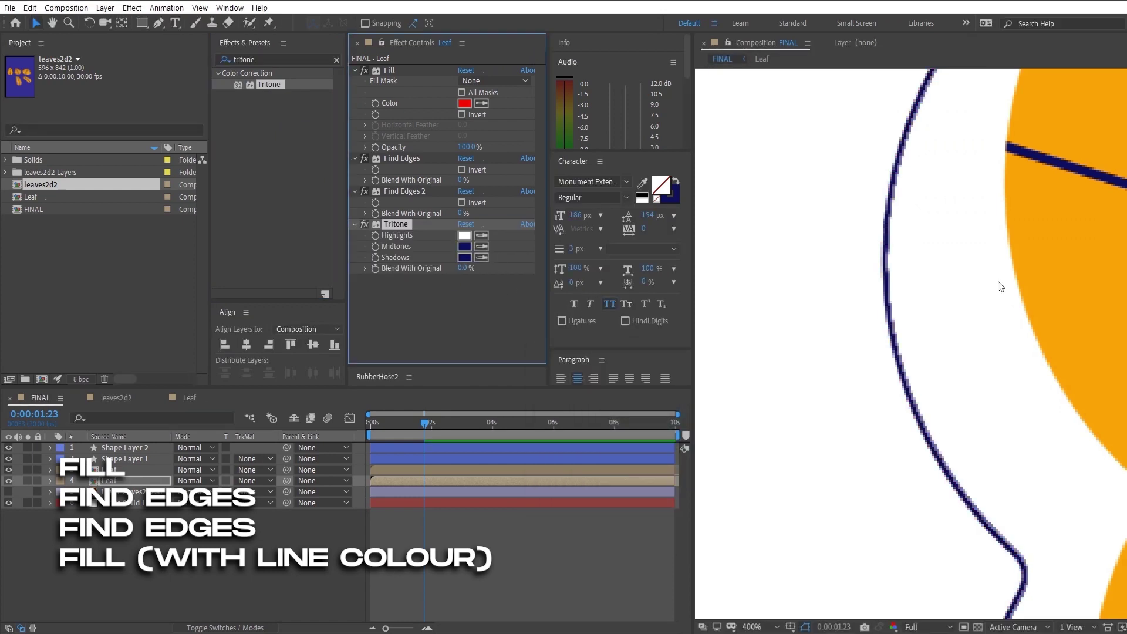
scroll(867, 428, "down", 4)
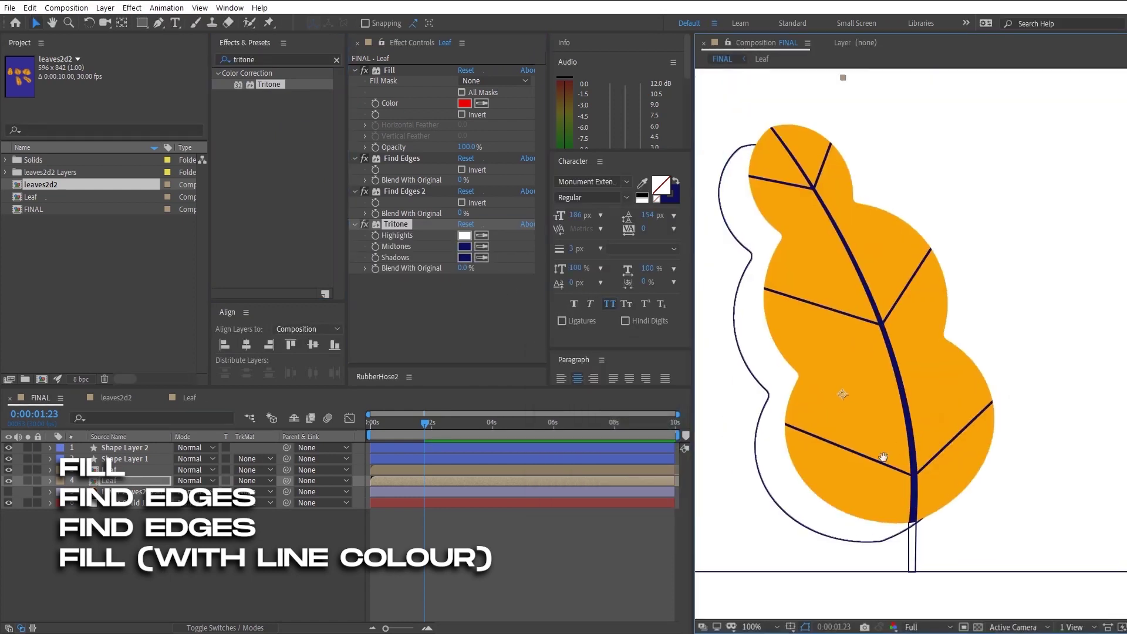
Step: Reposition the leaf outline copy so it sits closer behind the orange leaf
scroll(866, 428, "up", 1)
scroll(921, 440, "down", 1)
left_click_drag(931, 409, 921, 415)
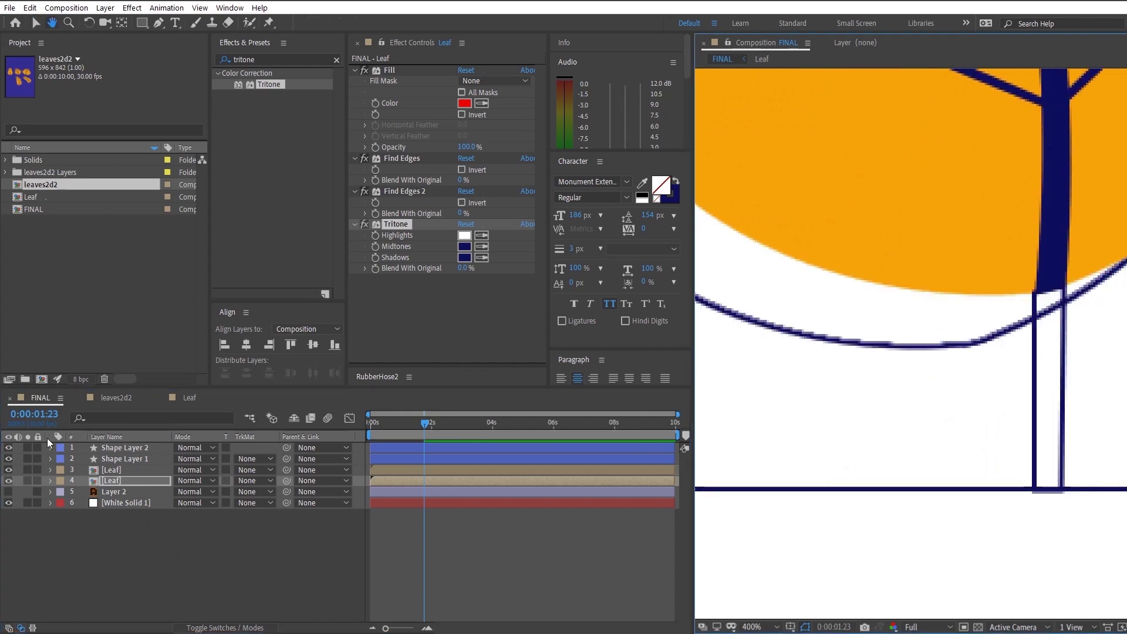
Step: Move the stem, Shape Layer 2, to the base of the leaf outline and preview the animation from the start
left_click(123, 447)
left_click_drag(1041, 331, 971, 387)
key("comma")
key("comma")
left_click(600, 520)
key("comma")
left_click_drag(425, 422, 369, 422)
key("space")
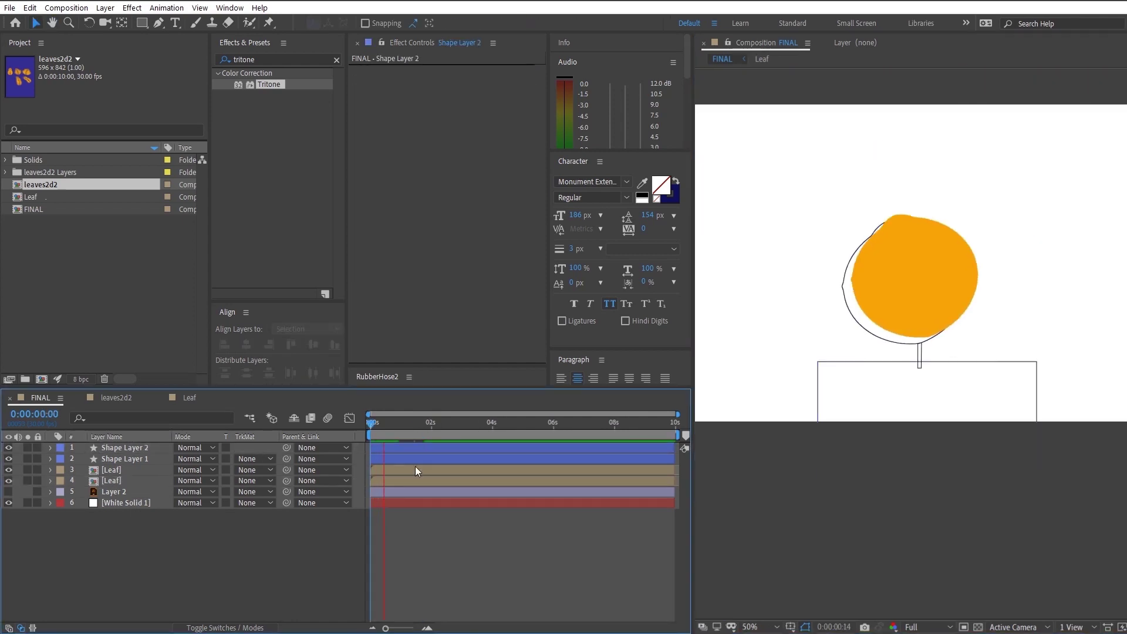
Step: Duplicate the Leaf layer inside the Leaf precomp and apply Fast Box Blur with a Blur Radius of 35
left_click(135, 480)
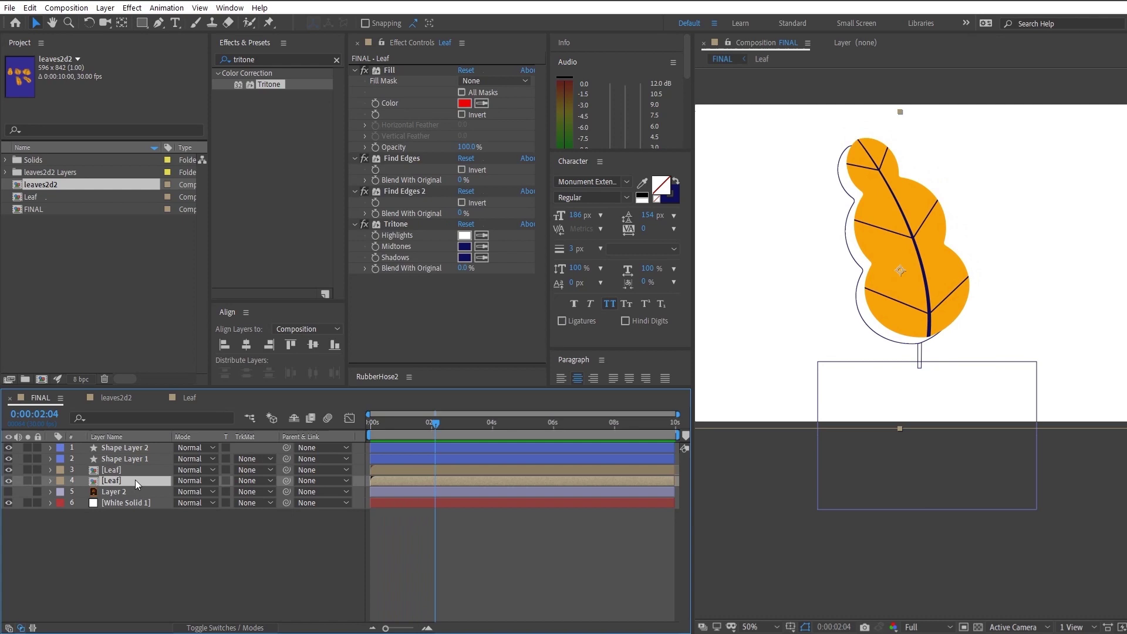
double_click(135, 480)
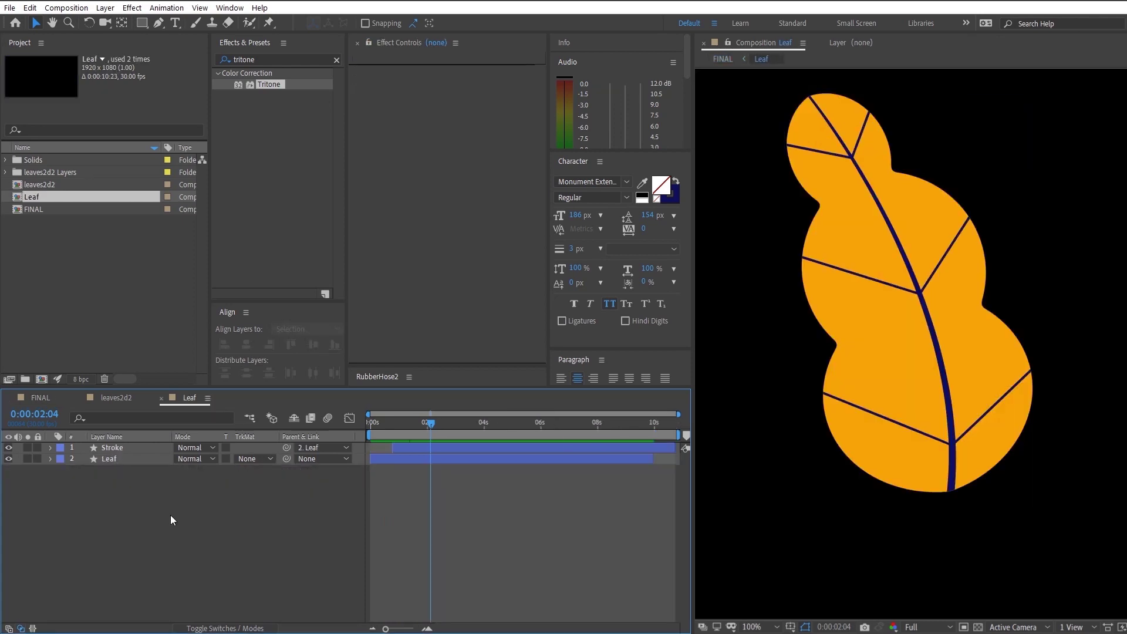
key("ctrl+d")
left_click(264, 59)
type("fast b")
double_click(279, 96)
left_click_drag(464, 114, 486, 115)
Step: Apply the Scatter effect to the blurred Leaf 2 layer with a Scatter Amount of 173
double_click(283, 59)
type("scatter")
double_click(258, 106)
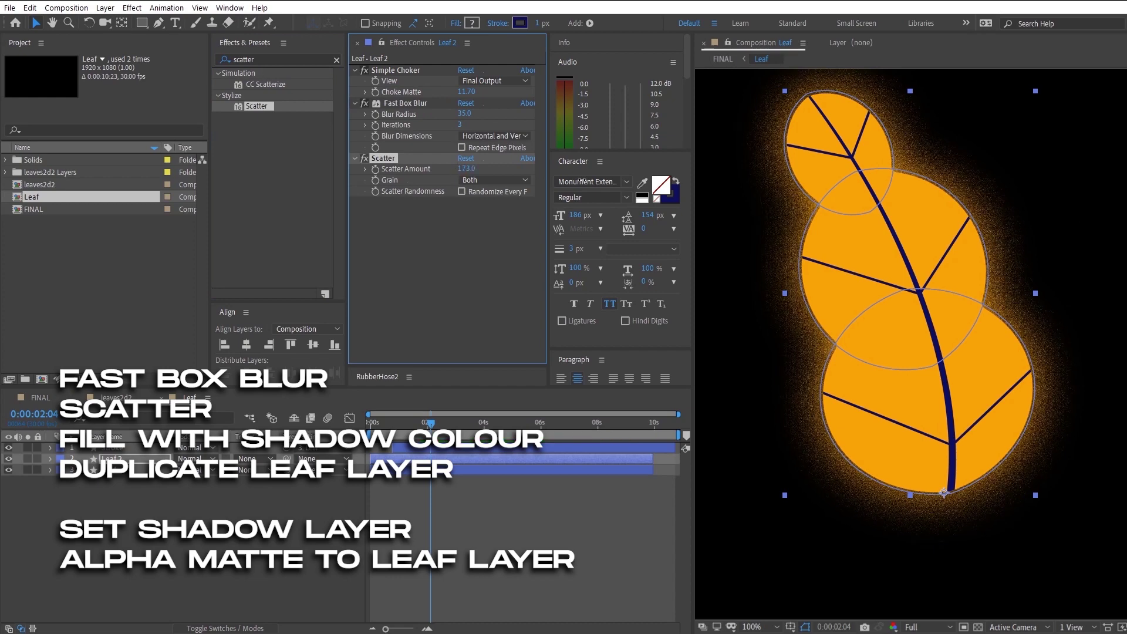
Step: Apply a Fill effect to Leaf 2 and set its color to a dark brownish-orange shadow tone
type("fill")
double_click(262, 139)
left_click(464, 235)
left_click_drag(729, 531, 729, 519)
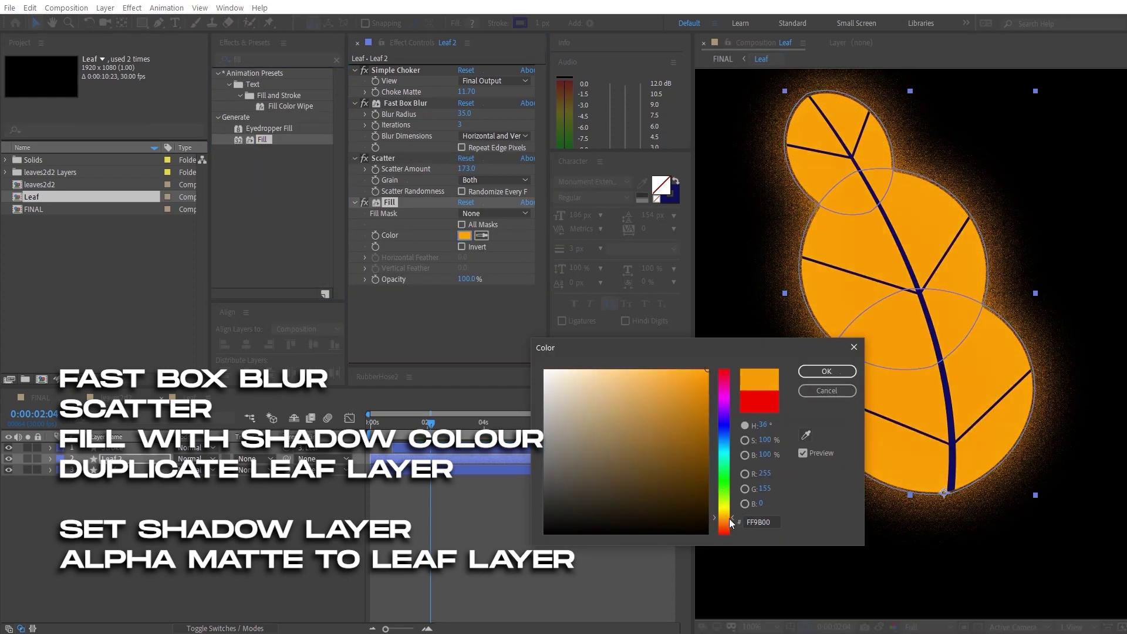
left_click_drag(681, 429, 689, 437)
left_click(827, 371)
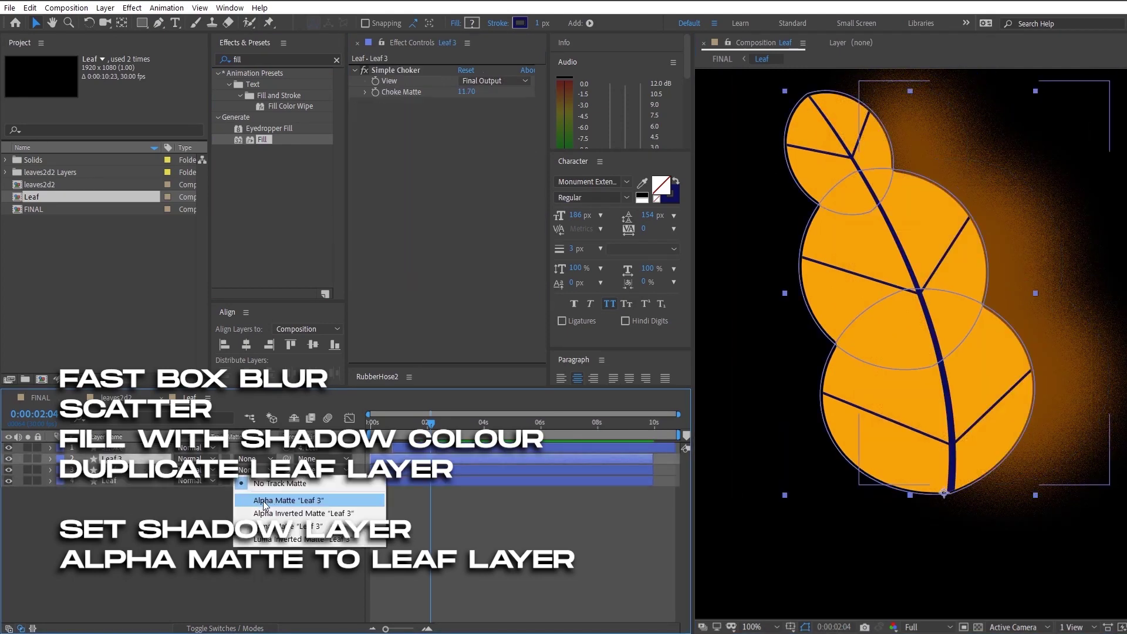
Step: Set Leaf 2's track matte to Alpha Matte "Leaf 3" and turn on Scatter's Randomize Every Frame option
left_click(276, 495)
scroll(818, 347, "down", 1)
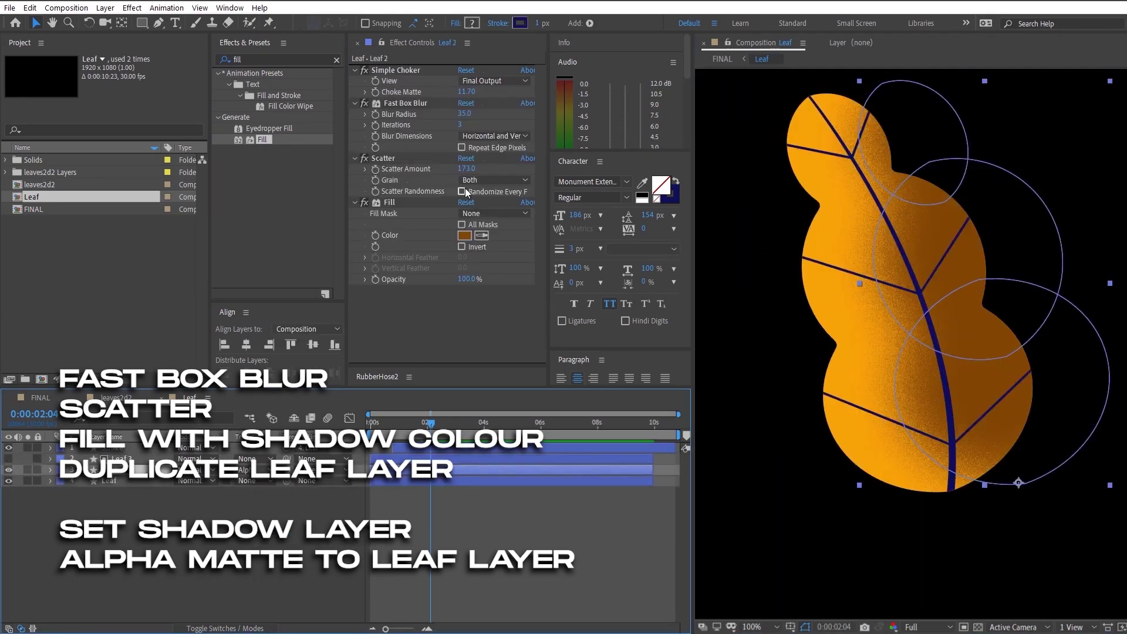
scroll(910, 317, "up", 2)
scroll(822, 385, "down", 3)
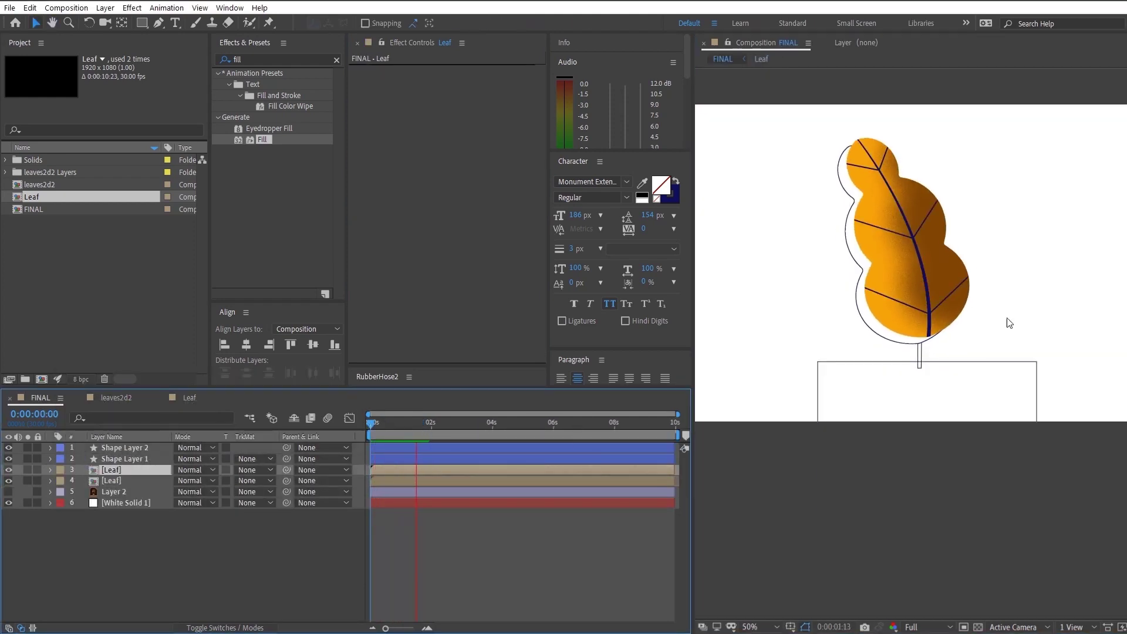
Step: In the Leaf precomp, parent Leaf 2 and Leaf 3 to Leaf and split the Leaf layer at 0:00:02:02
scroll(903, 210, "up", 2)
left_click_drag(903, 211, 893, 385)
double_click(118, 470)
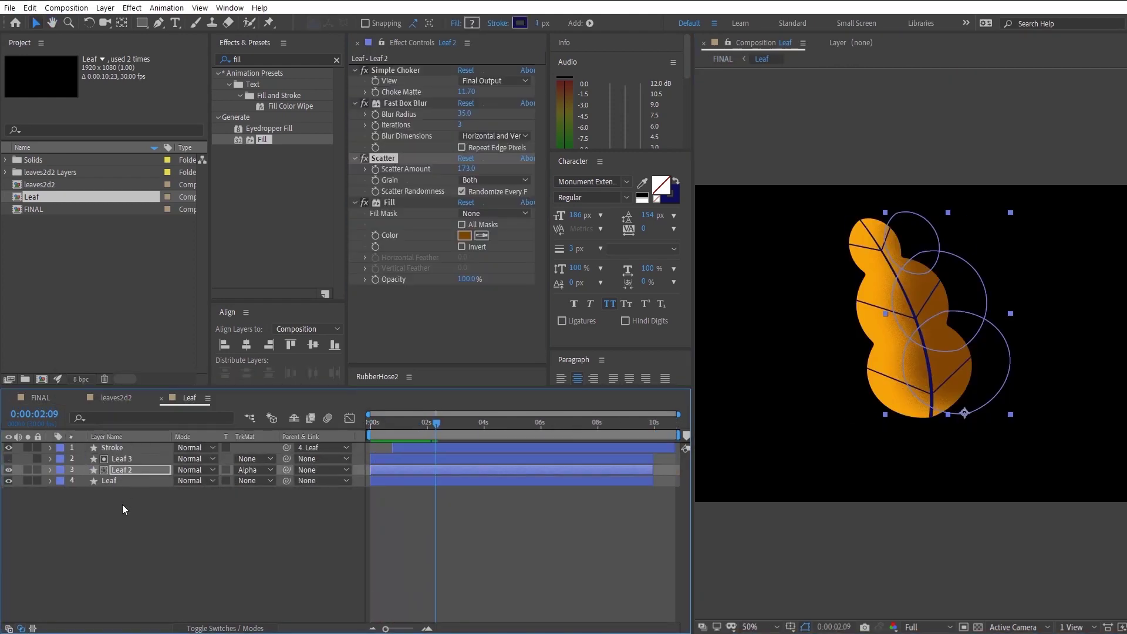
left_click_drag(376, 422, 428, 431)
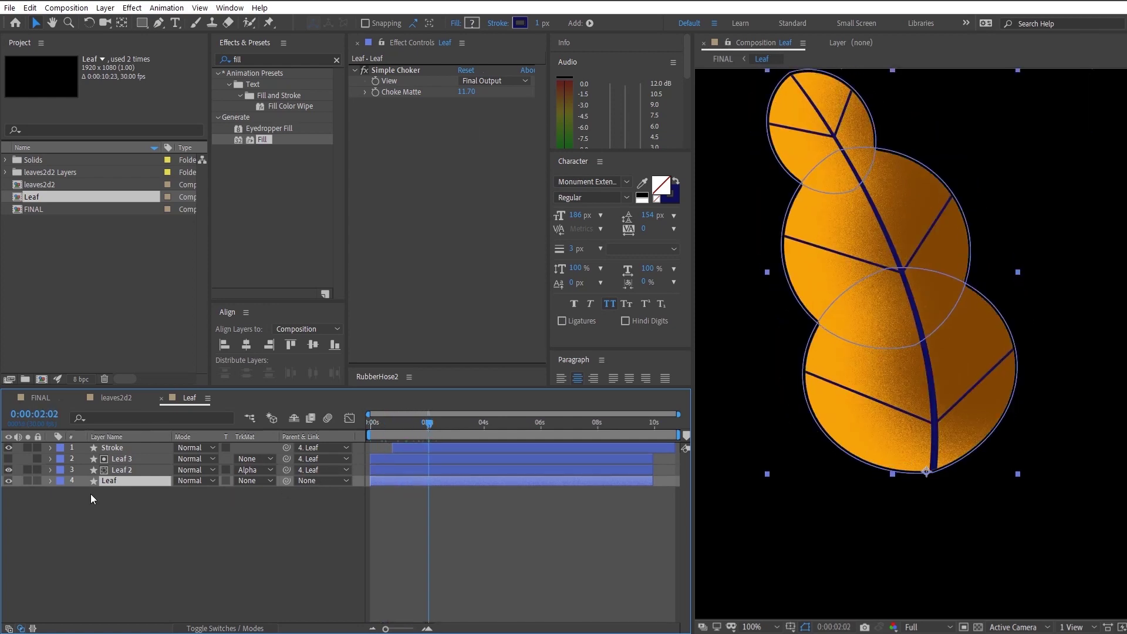
key("ctrl+shift+d")
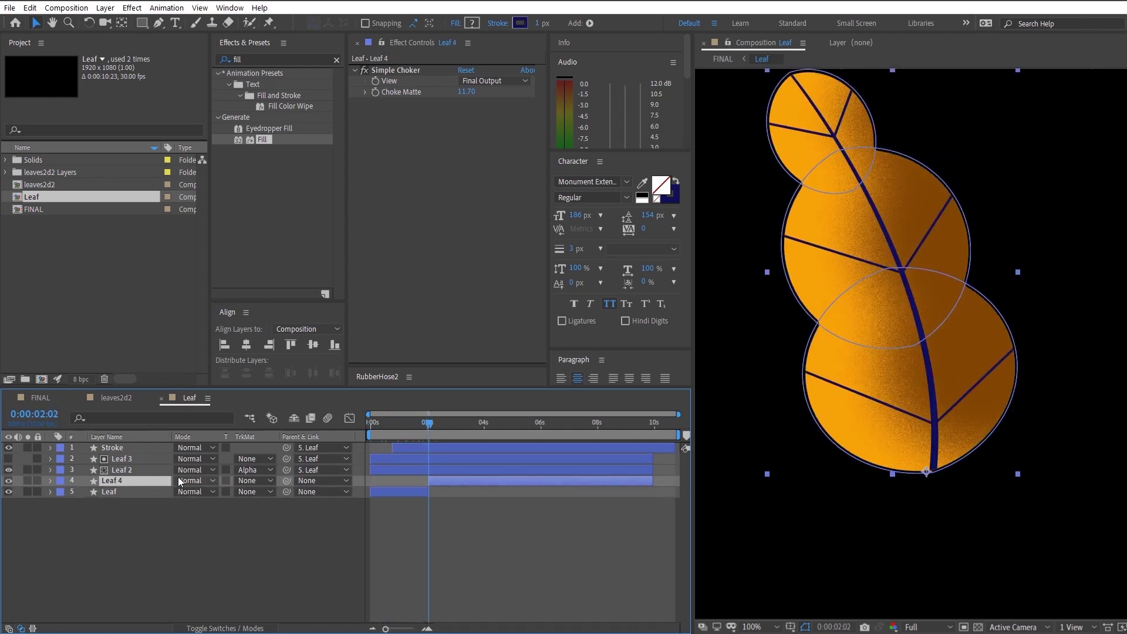
Step: Keyframe Leaf 4's Rotation at 0:00:02:02 and set it to 8.4° at 0:00:04:00
key("r")
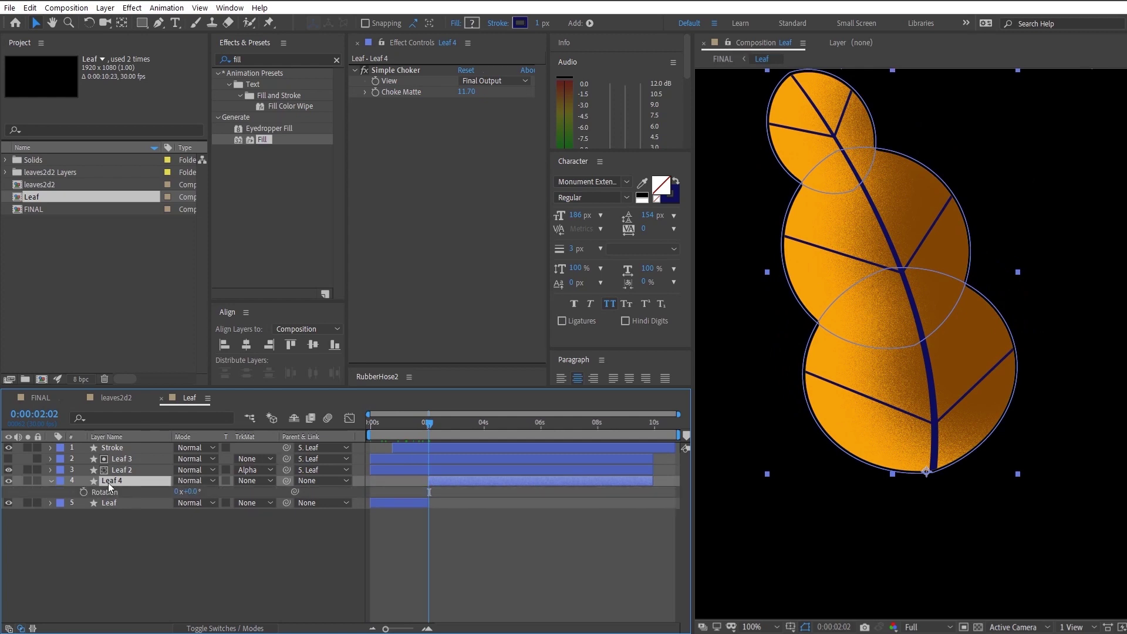
left_click(84, 492)
left_click_drag(472, 430, 483, 430)
left_click_drag(193, 493, 245, 489)
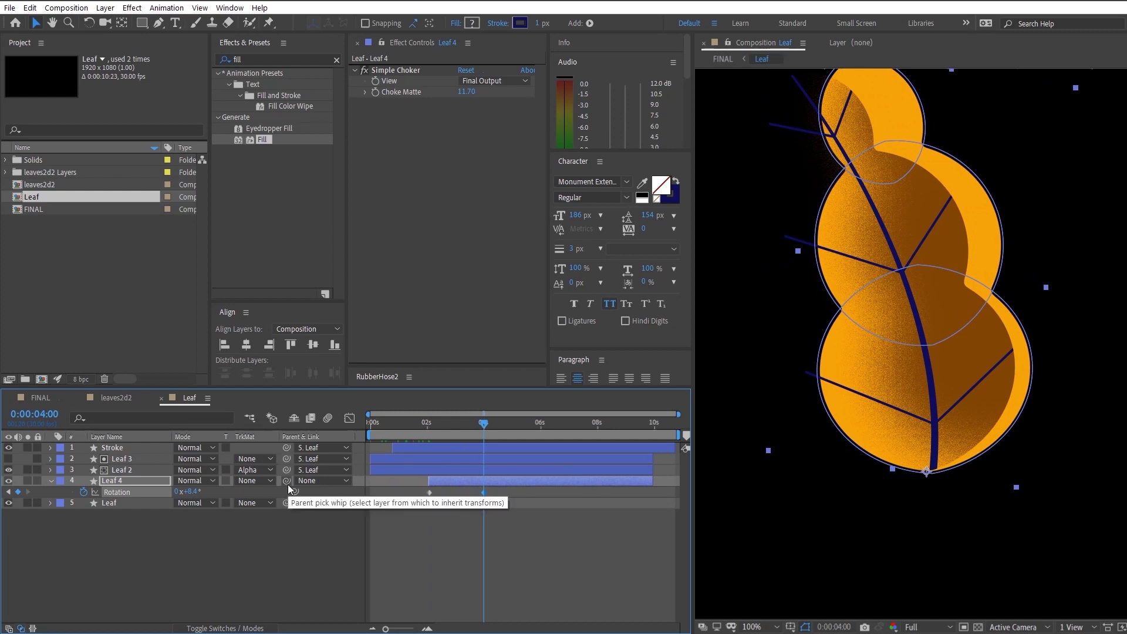
Step: Undo Leaf 4's last rotation change and parent both Leaf 2 and Leaf 3 to Leaf 4
left_click(157, 470)
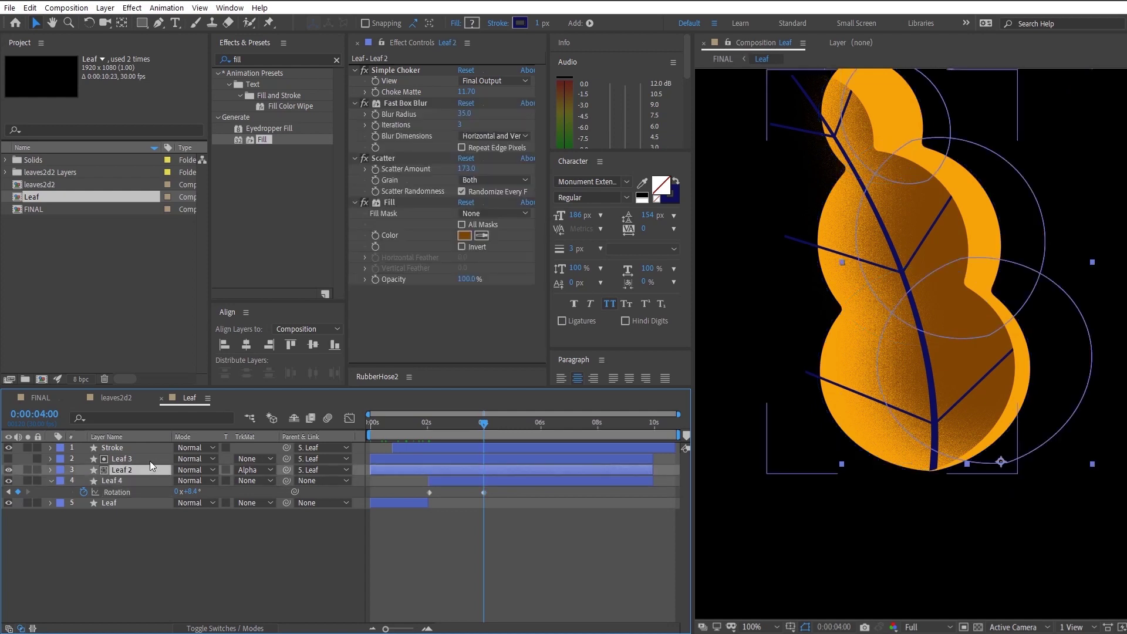
left_click(150, 460)
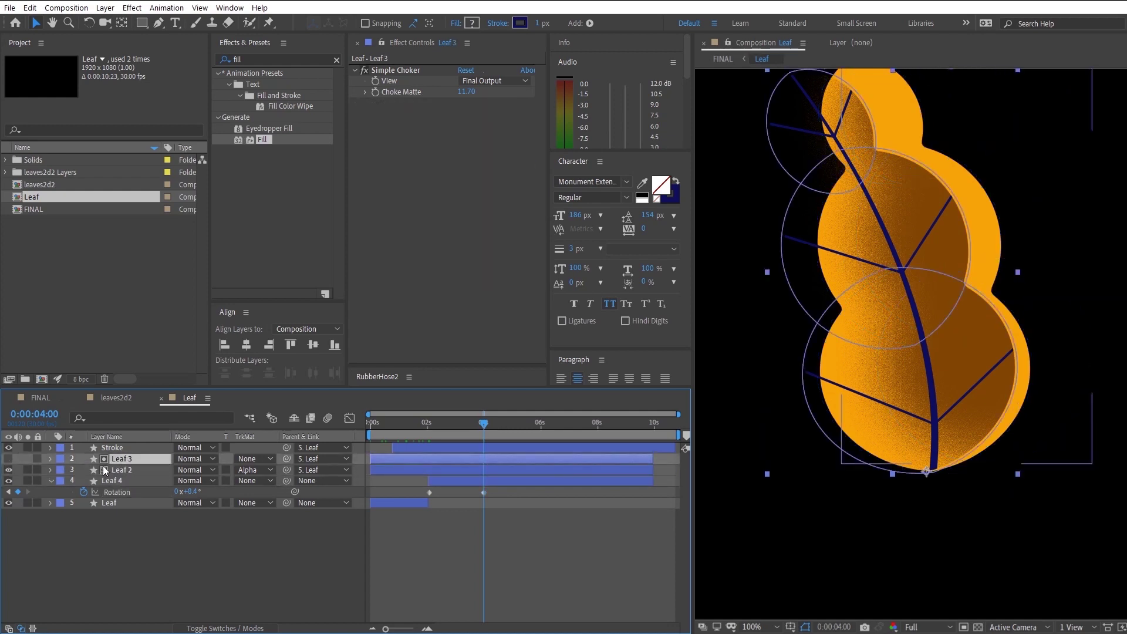
left_click(139, 475)
key("ctrl+z")
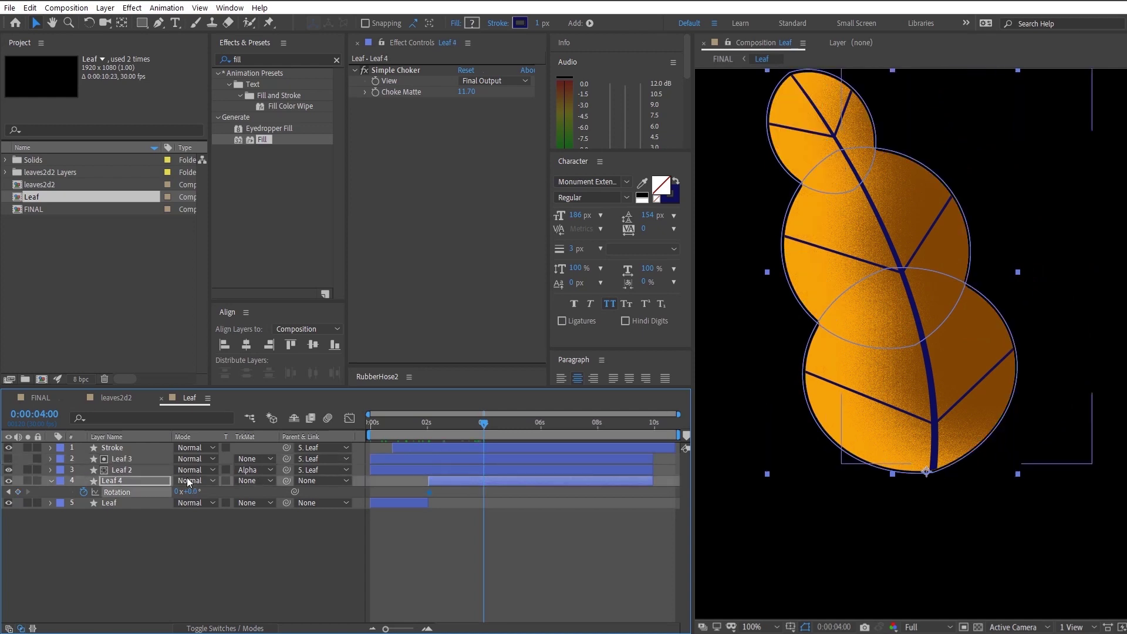
left_click(159, 469)
left_click(157, 459, "ctrl")
left_click_drag(287, 459, 147, 481)
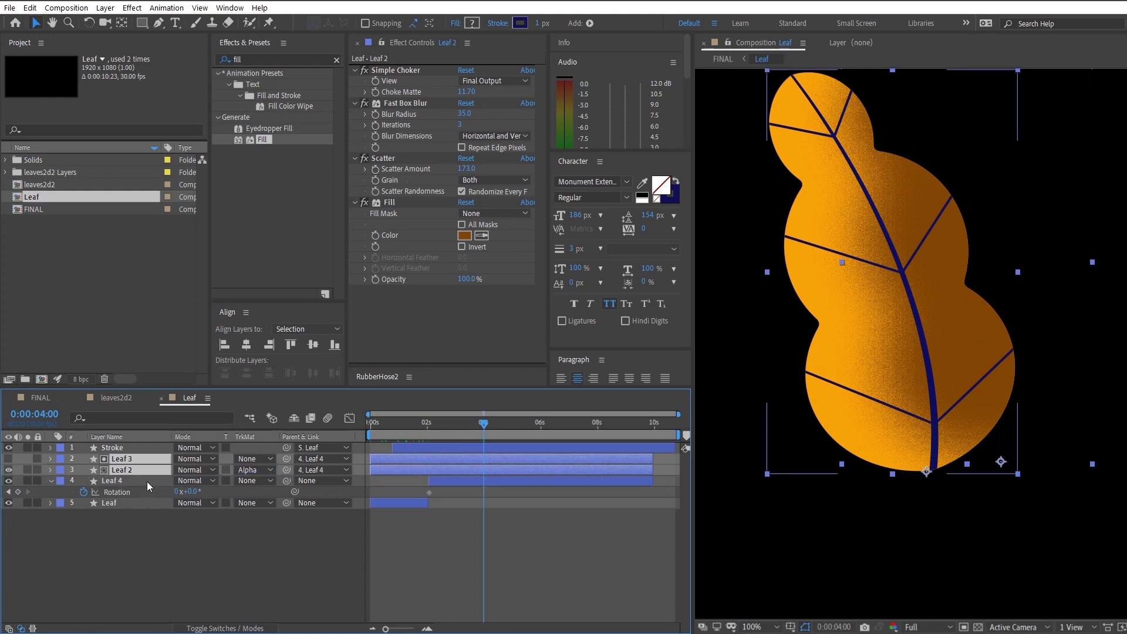
Step: Set Leaf 4's Rotation to 14° with its keyframe at about 0:00:03:00, and copy the starting 0° keyframe to 0:00:04:00
left_click(146, 481)
left_click_drag(219, 491, 283, 494)
left_click(429, 493)
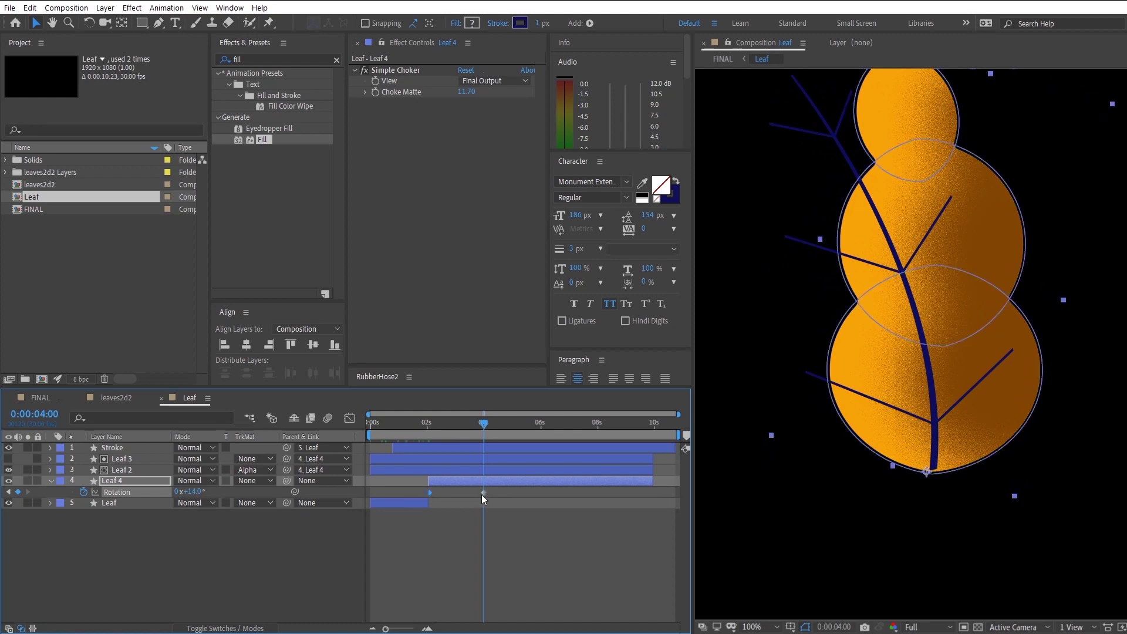
left_click_drag(461, 495, 456, 496)
left_click_drag(466, 430, 437, 428)
Step: Apply Easy Ease to Leaf 4's three Rotation keyframes and preview the swing from about 0:00:02:00
left_click_drag(505, 492, 410, 495)
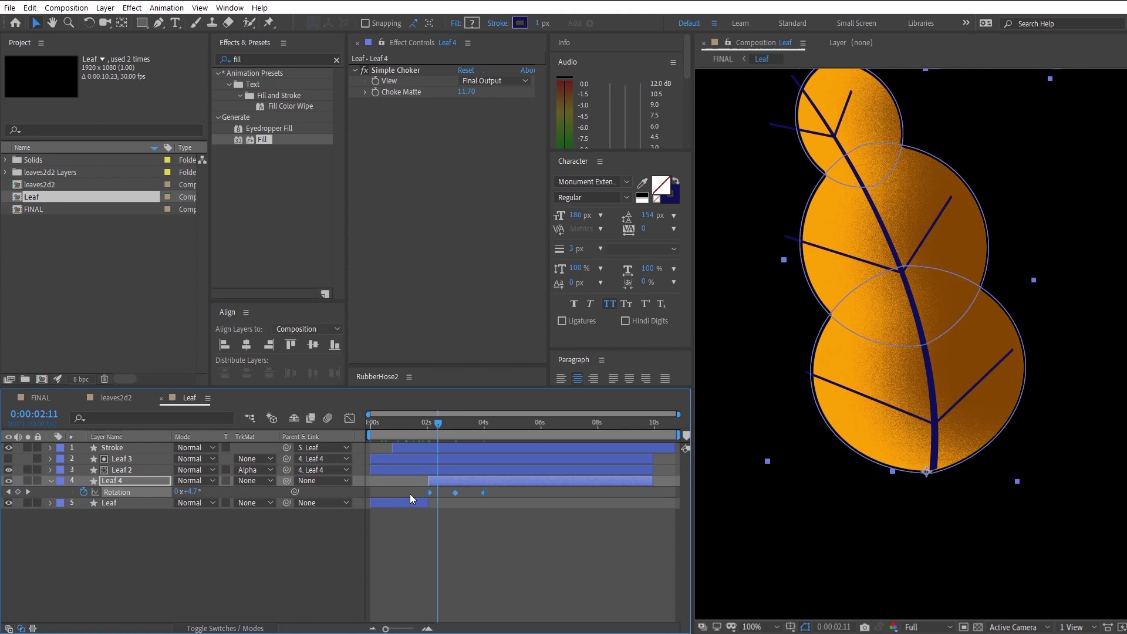
key("F9")
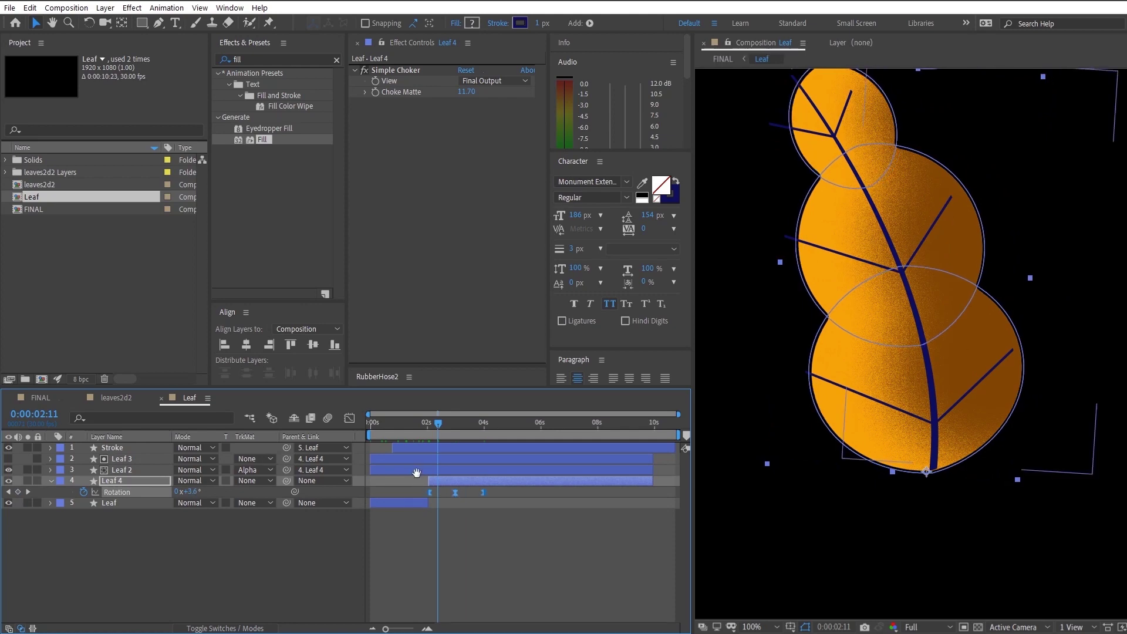
key("space")
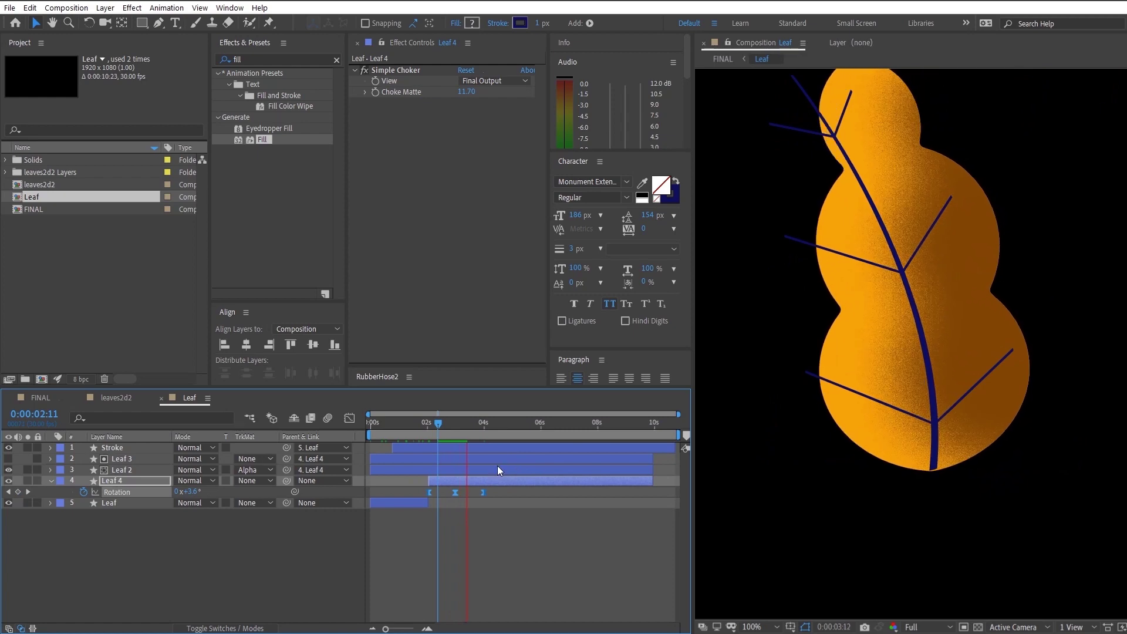
left_click(426, 423)
key("space")
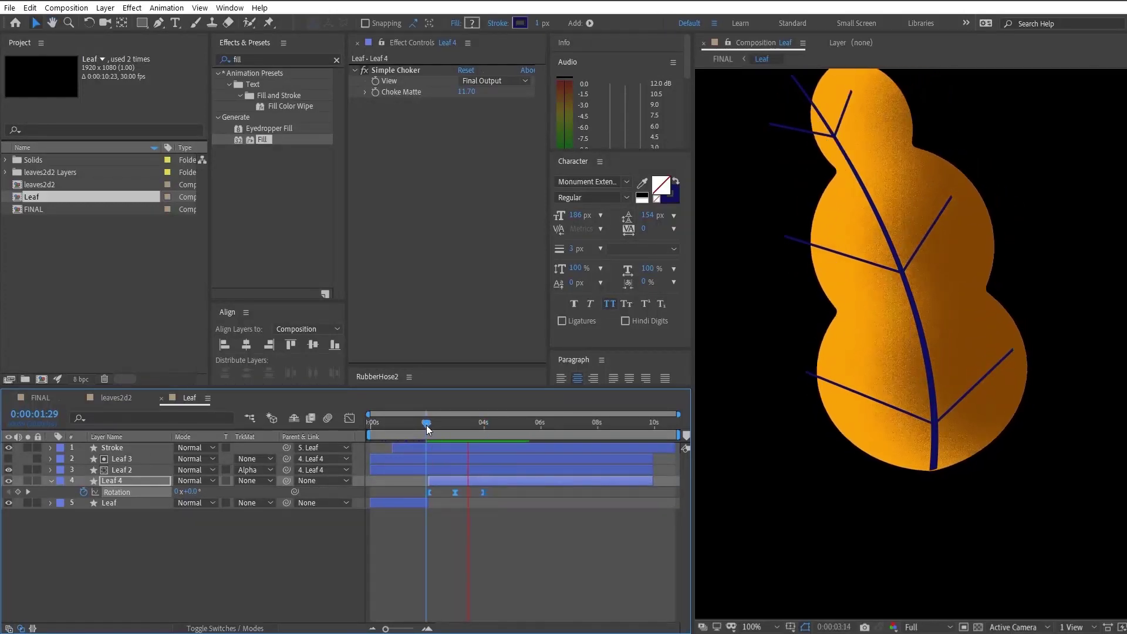
Step: At 0:00:03:01, reveal Leaf 4's shape groups and select Group 7, the leaf's topmost lobe
left_click_drag(438, 424, 457, 431)
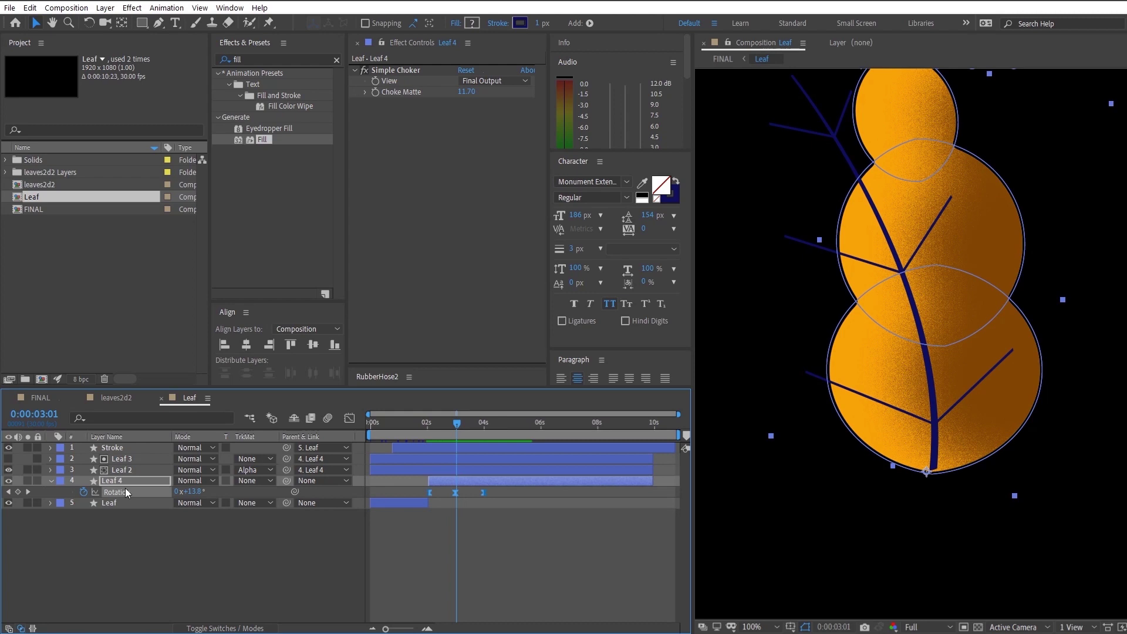
left_click(50, 480)
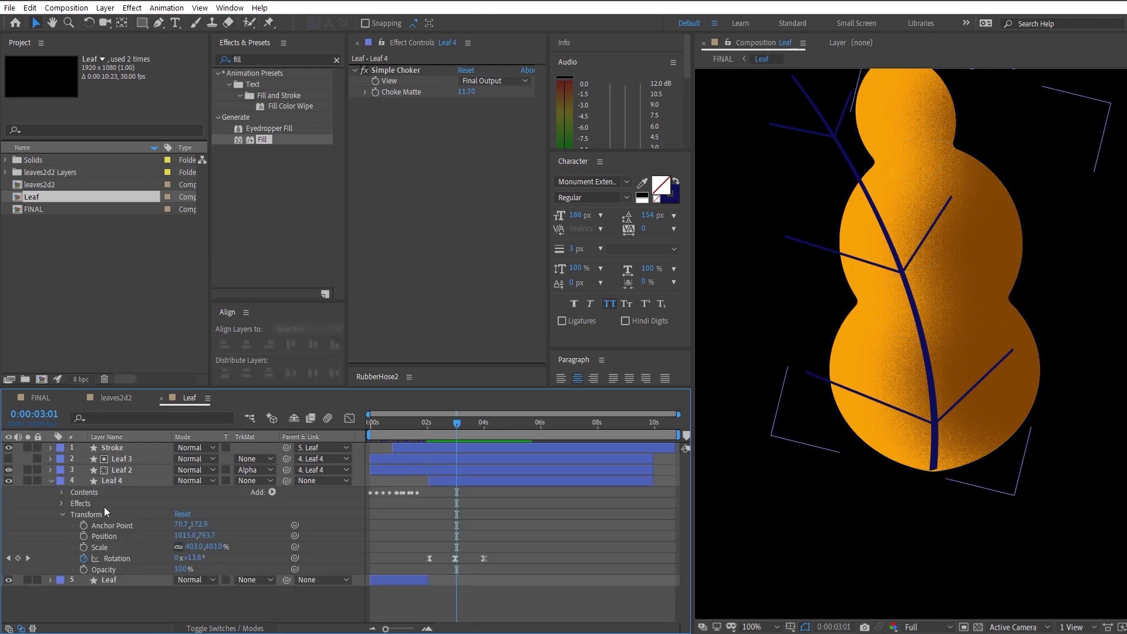
left_click(66, 494)
left_click(108, 547)
left_click(108, 562)
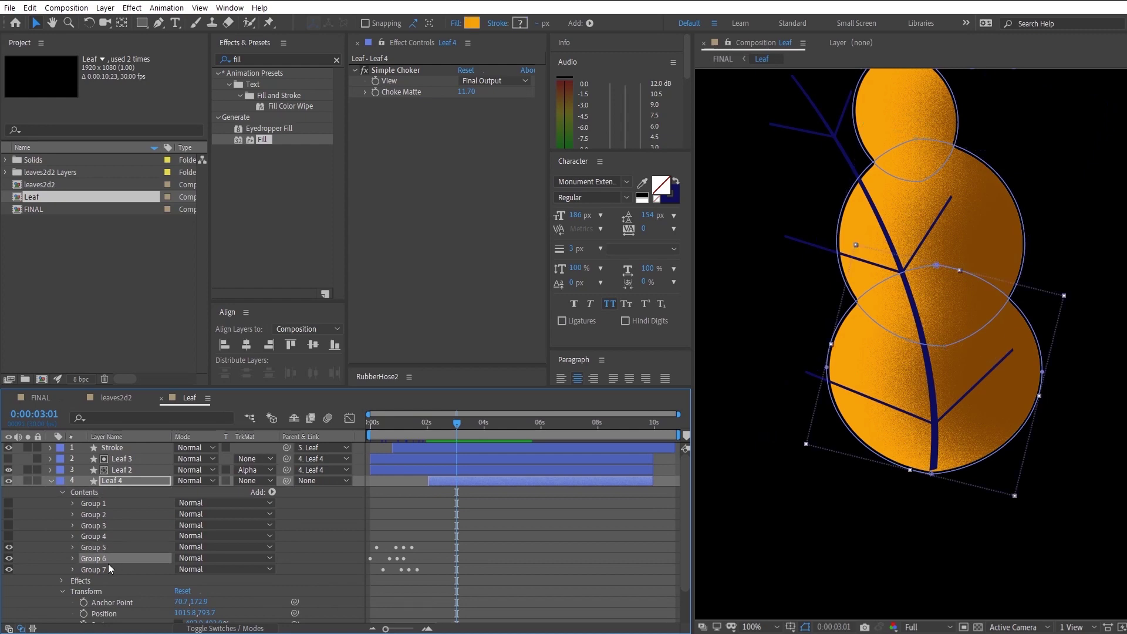
left_click(128, 545)
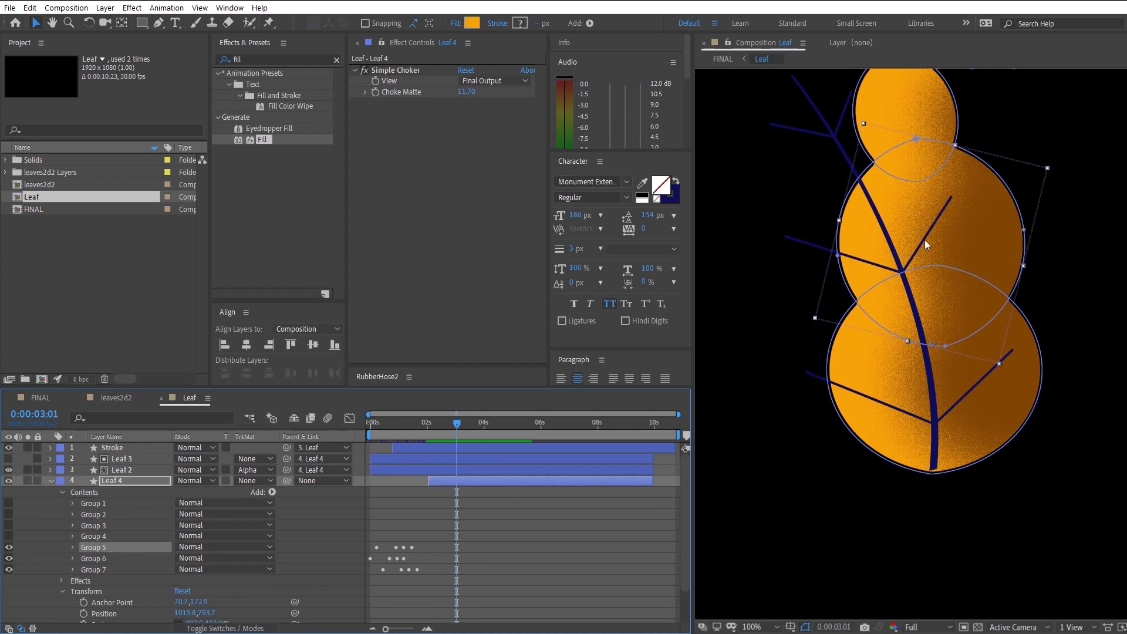
scroll(925, 239, "up", 3)
left_click(125, 569)
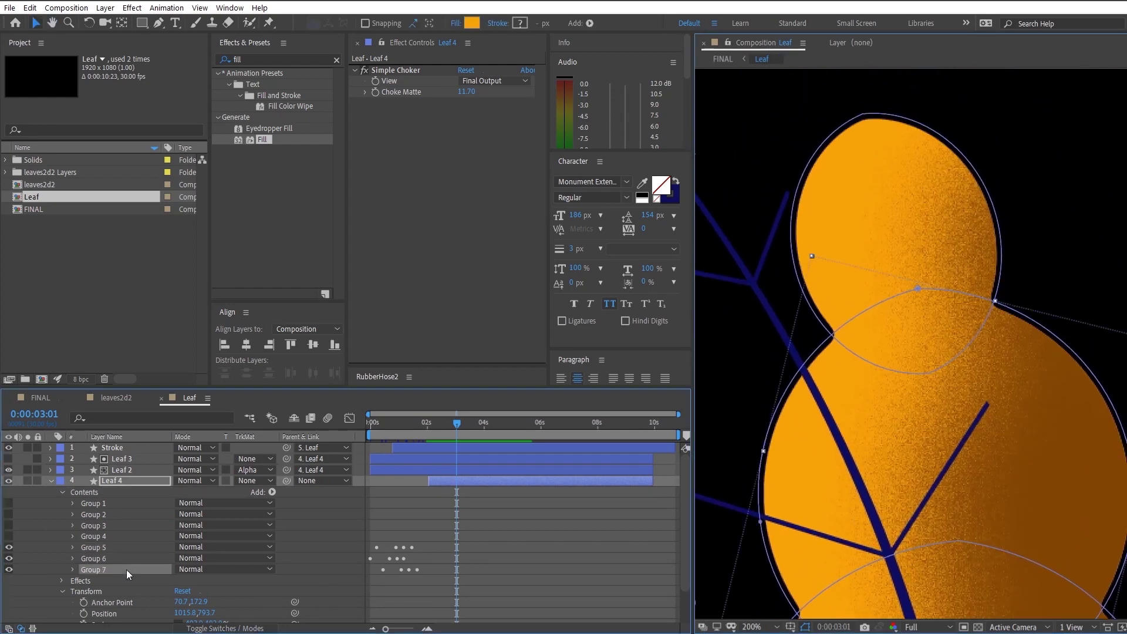
Step: Keyframe Group 7's Rotation in Leaf 4 at 15° on 0:00:03:01 and 0° on 0:00:04:00
left_click(72, 570)
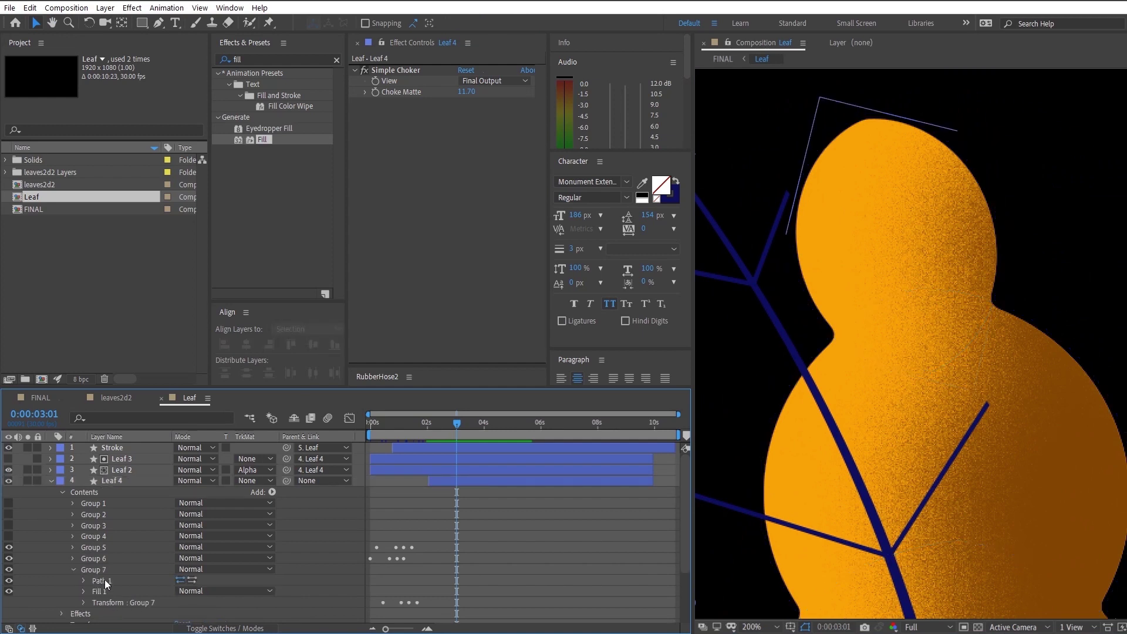
scroll(104, 580, "down", 1)
left_click(83, 568)
scroll(85, 571, "down", 3)
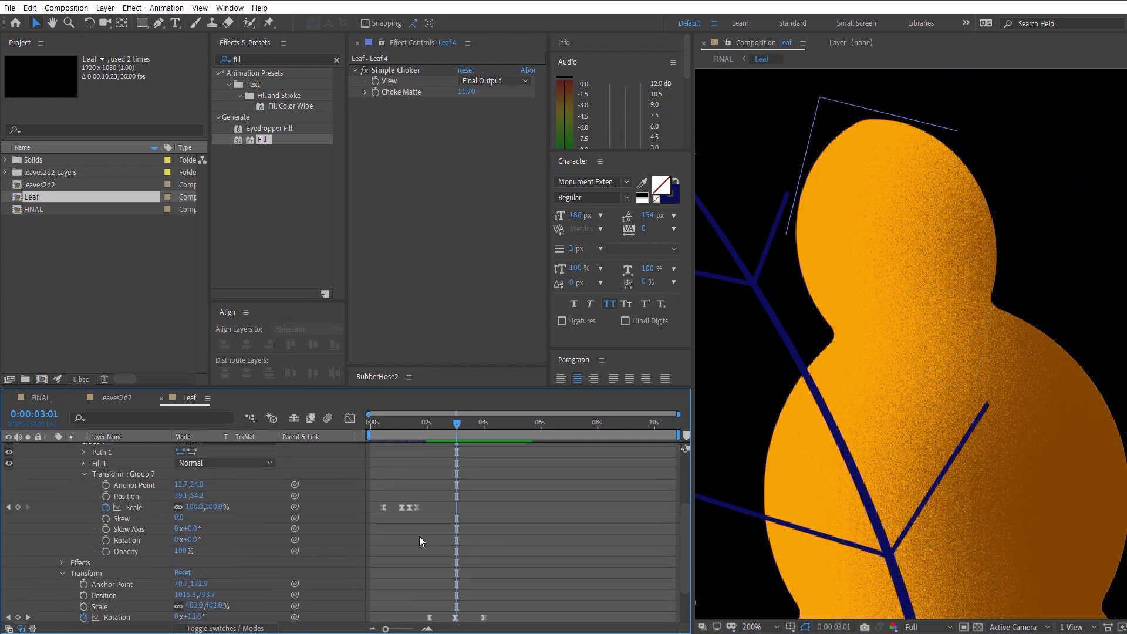
scroll(420, 540, "down", 1)
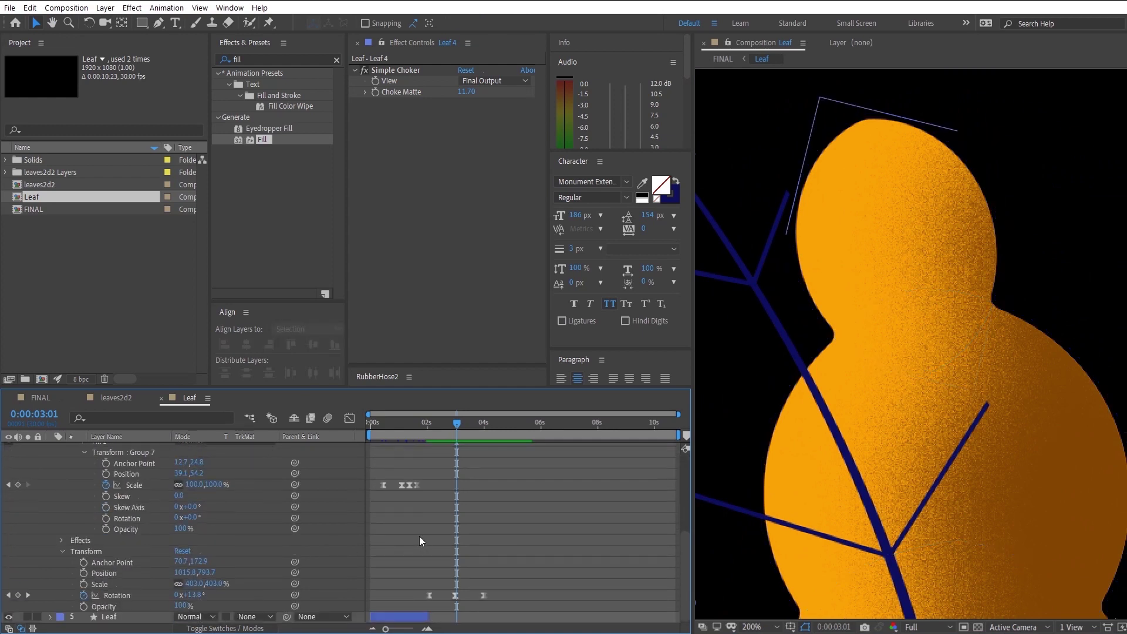
left_click(106, 518)
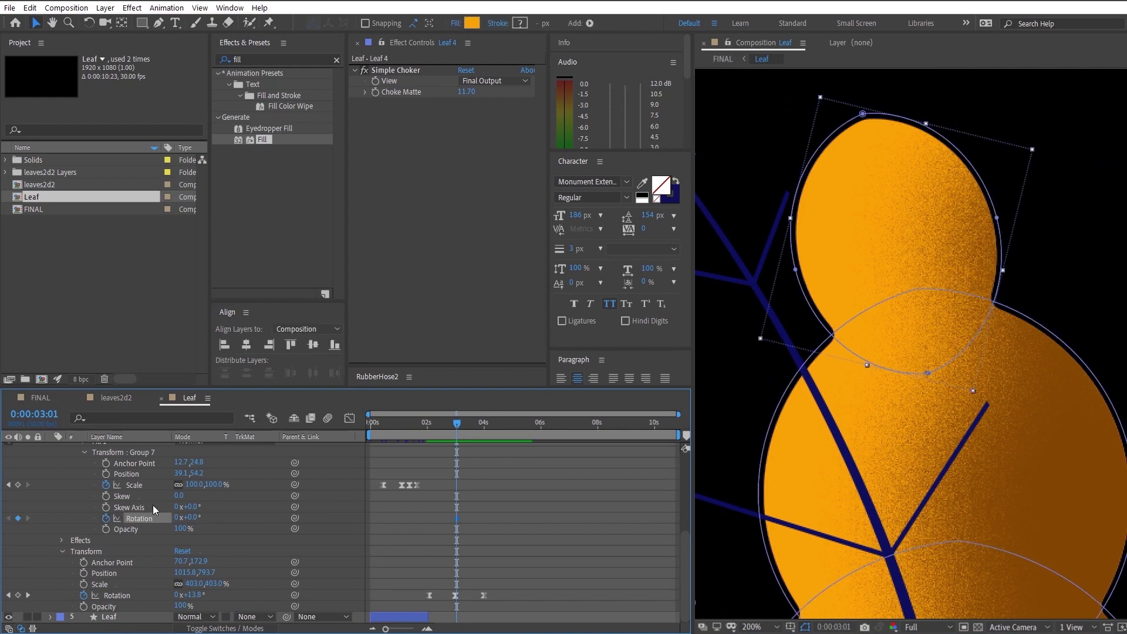
left_click_drag(438, 427, 483, 453)
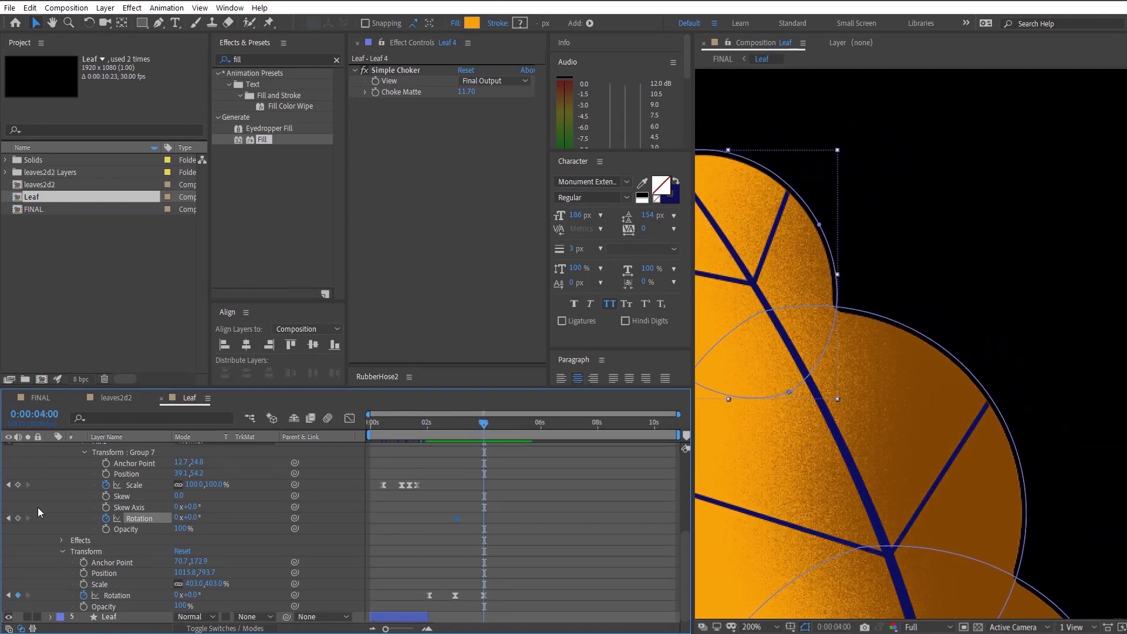
left_click(17, 519)
left_click(8, 518)
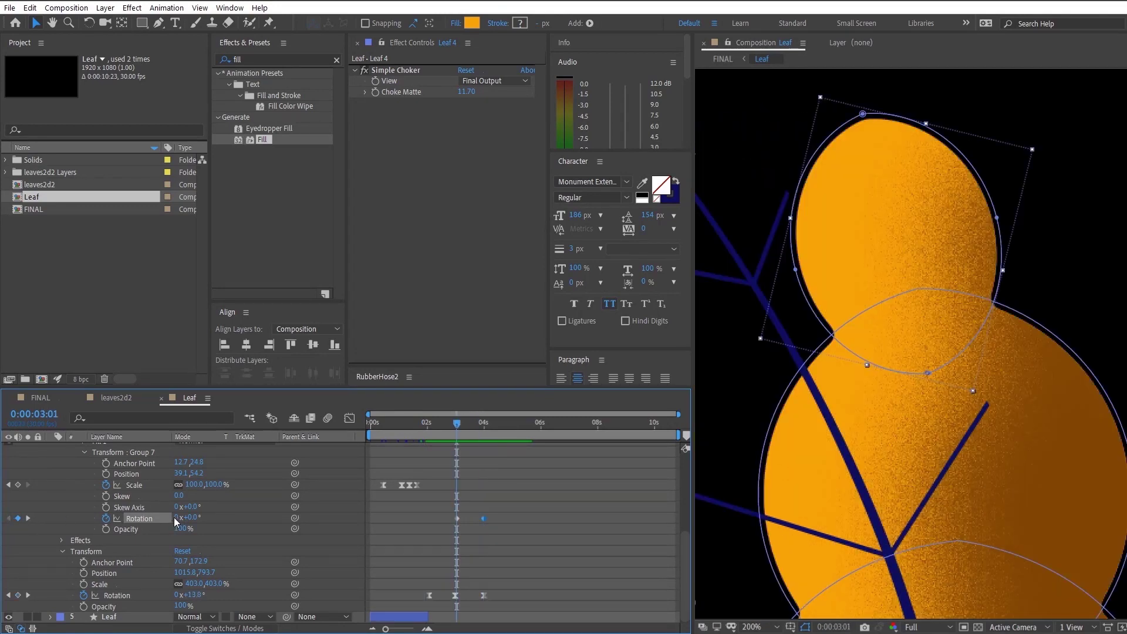
left_click_drag(192, 516, 203, 516)
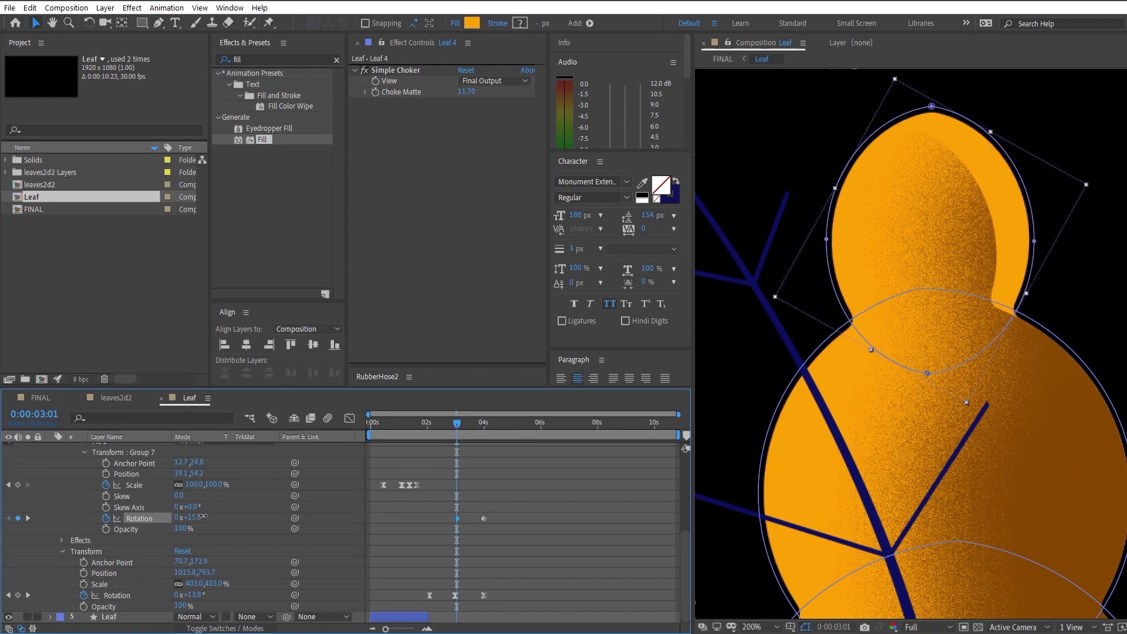
Step: Hide the Leaf 2 shading layer and show only Leaf 4's keyframed properties
scroll(1051, 352, "down", 2)
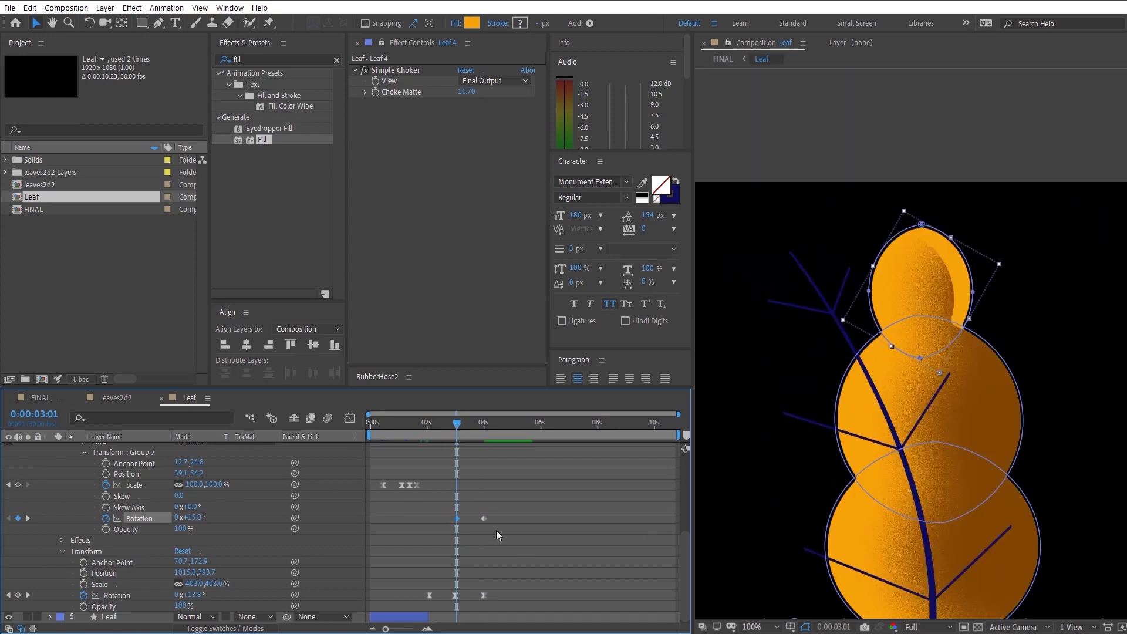
scroll(497, 535, "up", 5)
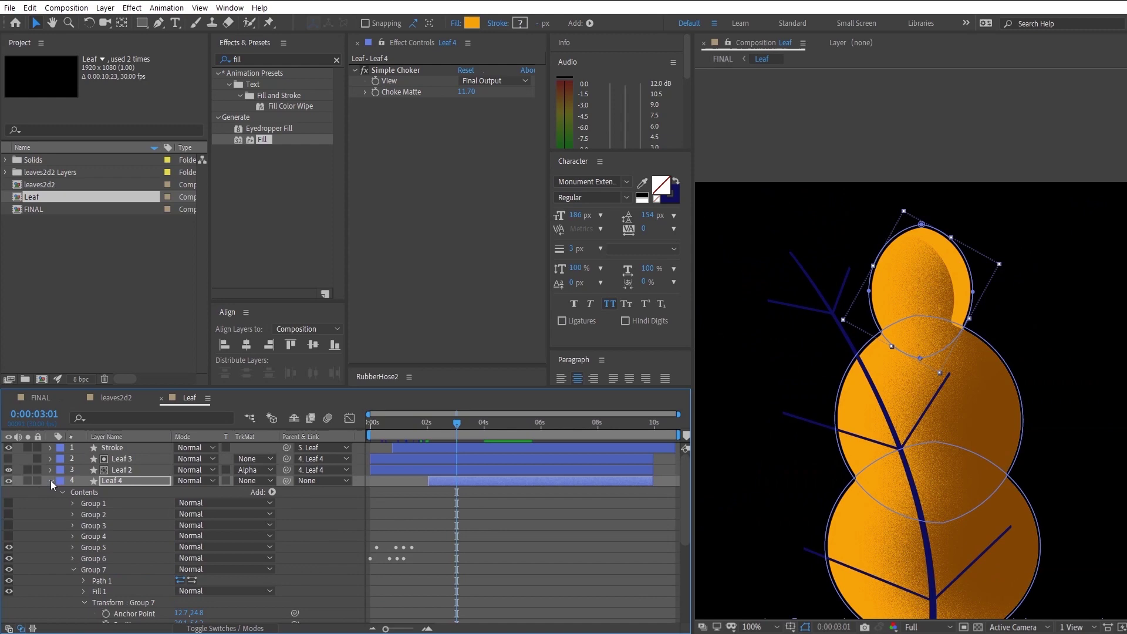
left_click(51, 482)
left_click(8, 469)
scroll(973, 371, "up", 2)
left_click_drag(973, 371, 928, 398)
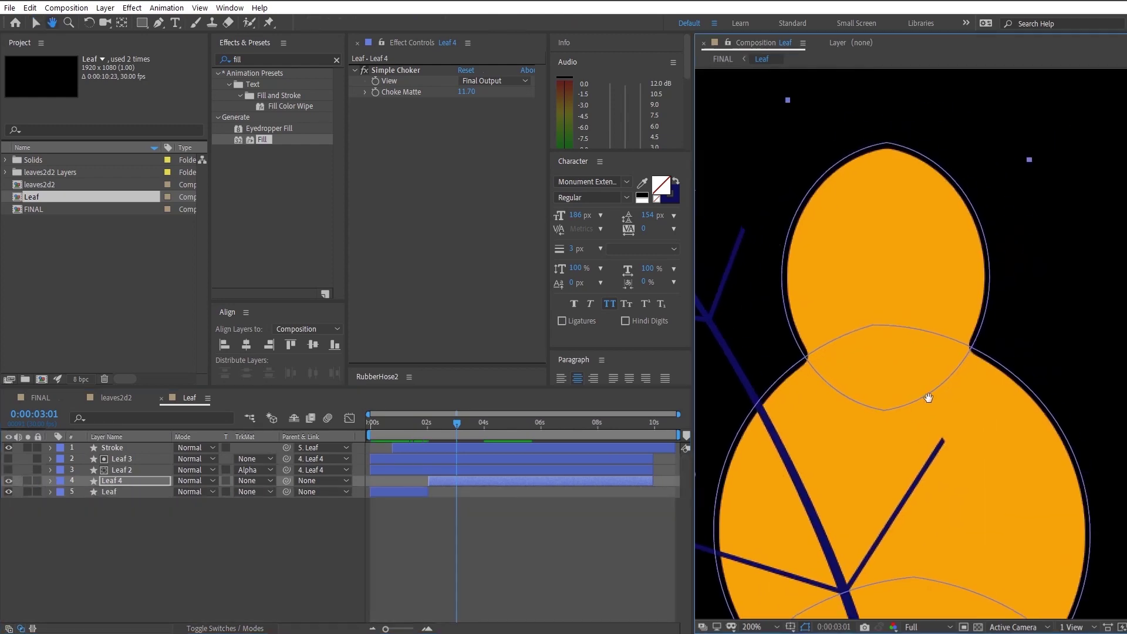
key("v")
key("u")
Step: Preview the top lobe's rotation, paste its 0° keyframe at 0:00:02:02, and apply Easy Ease to Group 7's three Rotation keyframes
left_click_drag(438, 424, 426, 429)
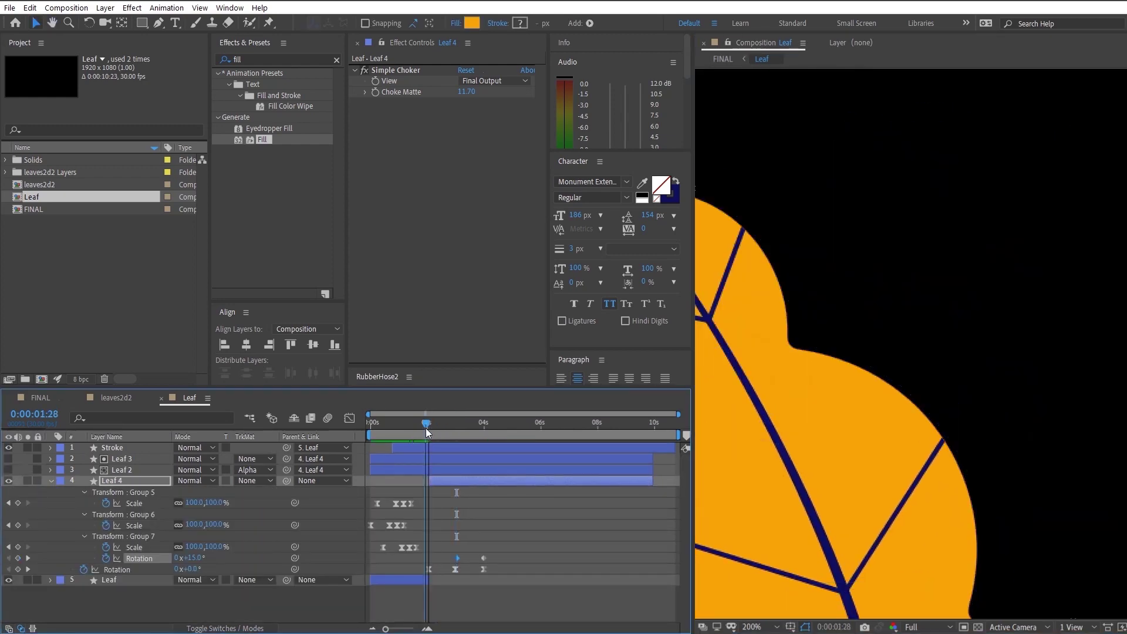
key("space")
scroll(821, 458, "down", 2)
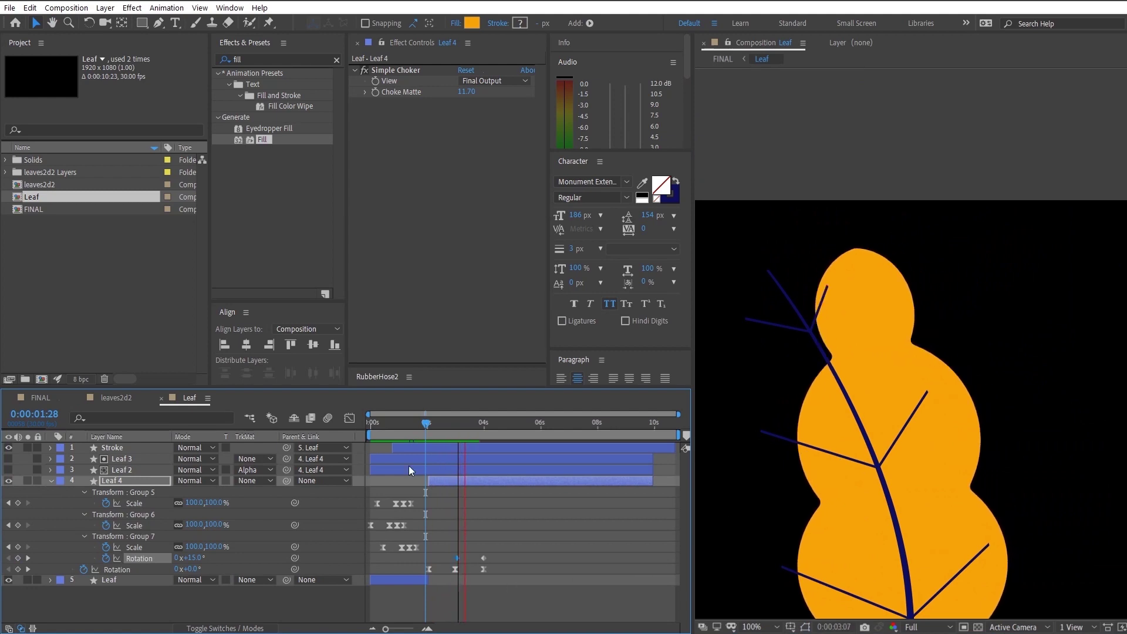
left_click_drag(438, 432, 429, 437)
left_click_drag(510, 541, 405, 559)
key("ctrl+c")
key("ctrl+v")
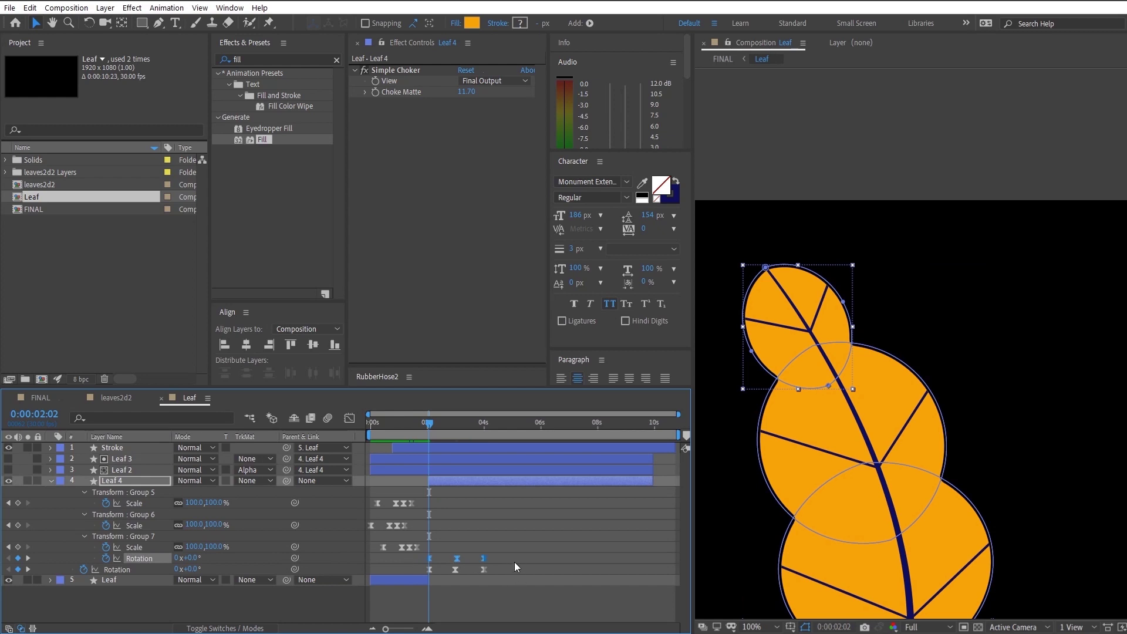
Step: In the Graph Editor, reshape Leaf 4's and Group 7's Rotation curves for a steeper rise and slower approach to the peak, and preview
left_click_drag(517, 558, 463, 588)
key("shift+F3")
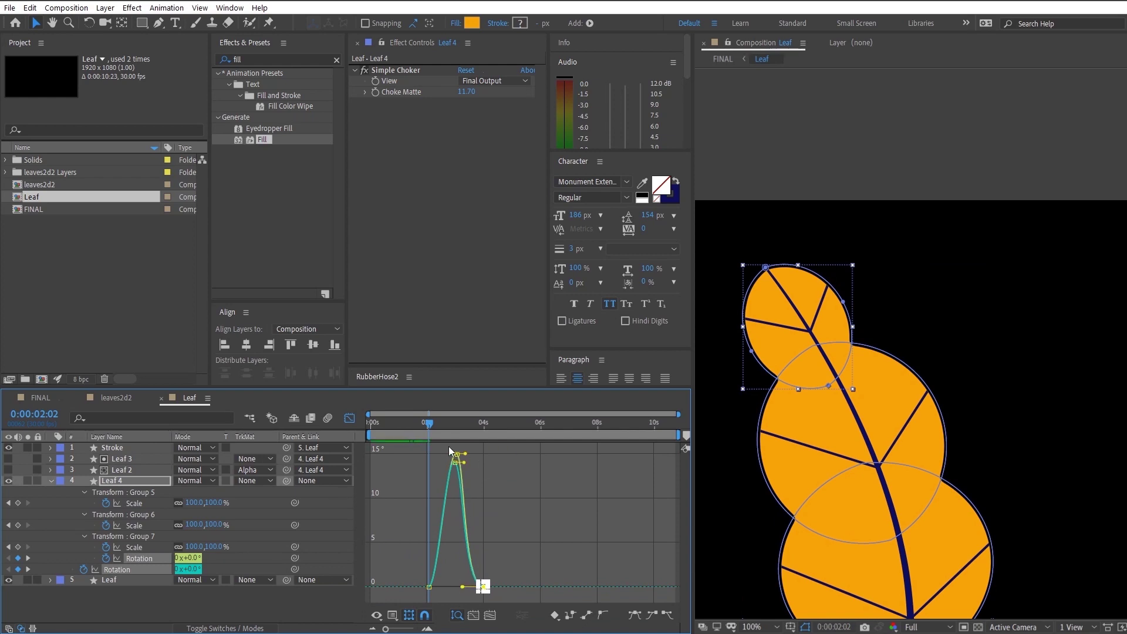
left_click_drag(456, 455, 428, 467)
key("space")
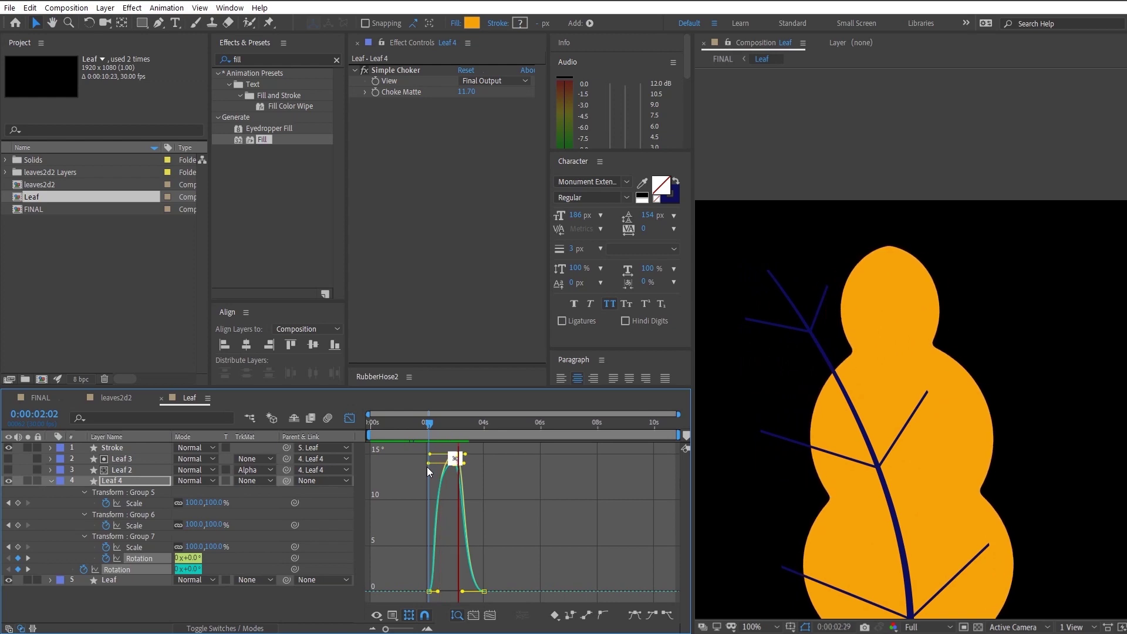
left_click(430, 422)
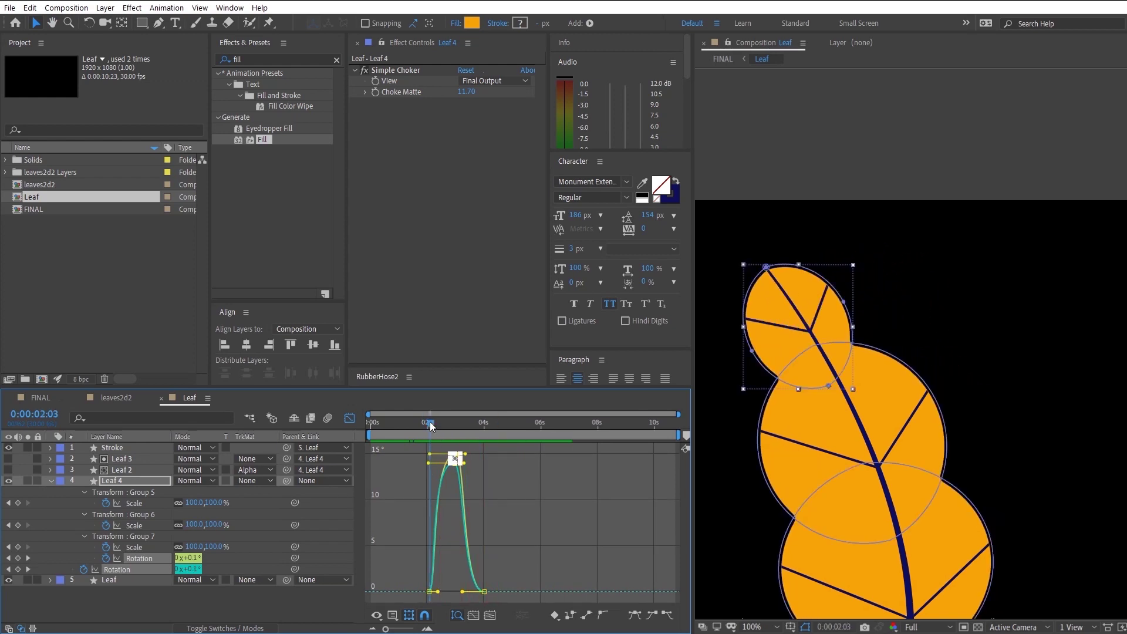
key("space")
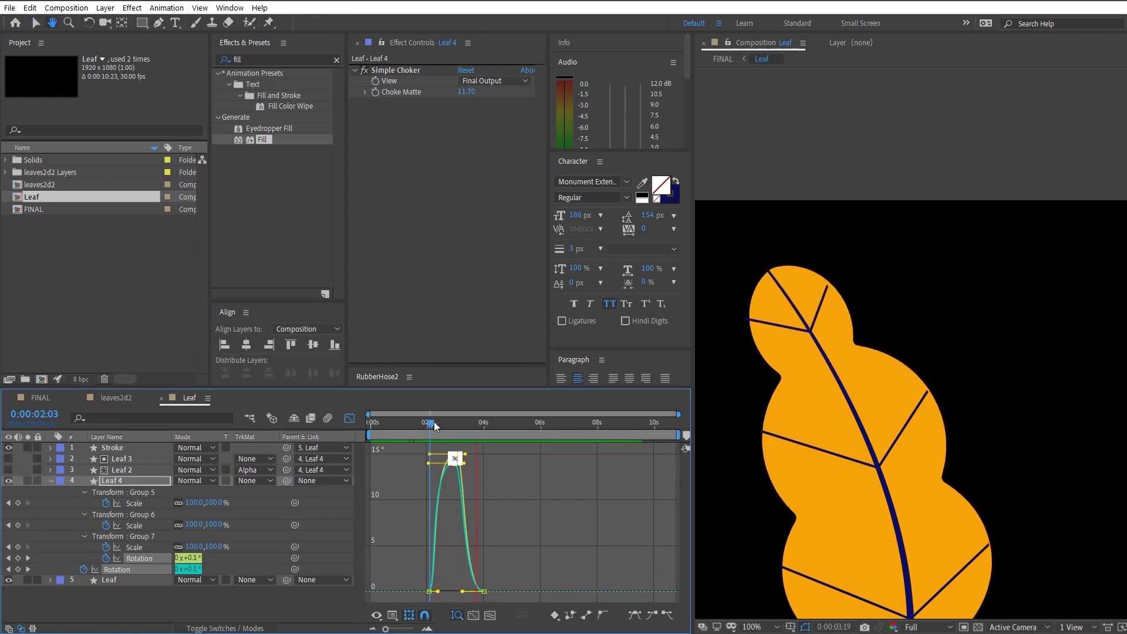
key("space")
key("shift+F3")
Step: Set Group 7's Rotation to 33° at its 0:00:03:01 keyframe and preview the leaf's swing
left_click(499, 529)
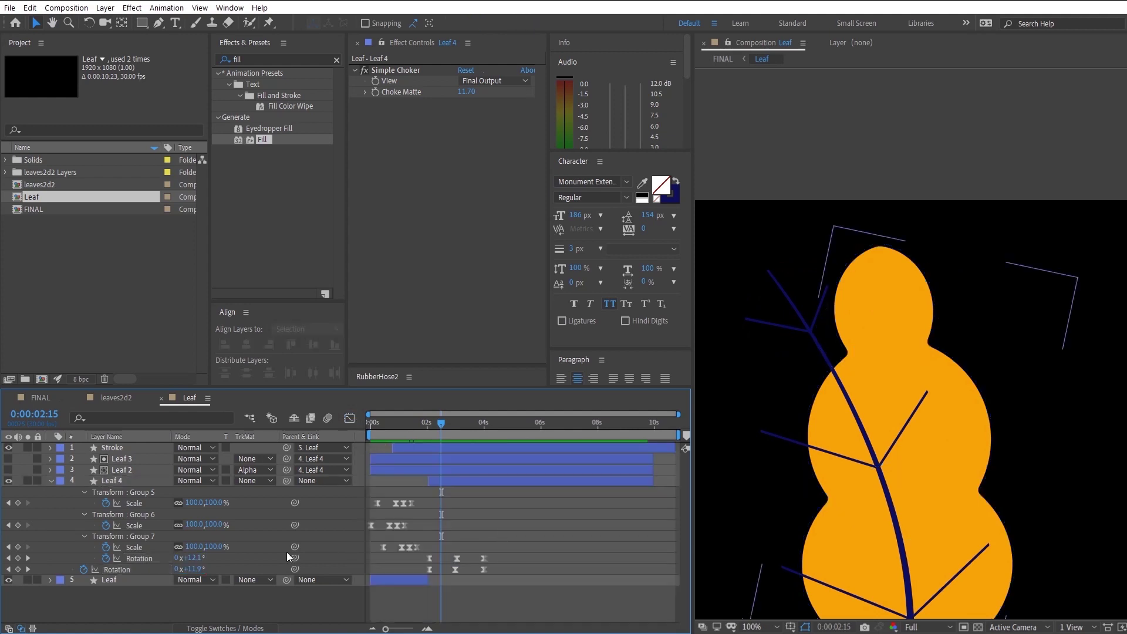
left_click(28, 558)
left_click(139, 558)
left_click_drag(192, 557, 203, 558)
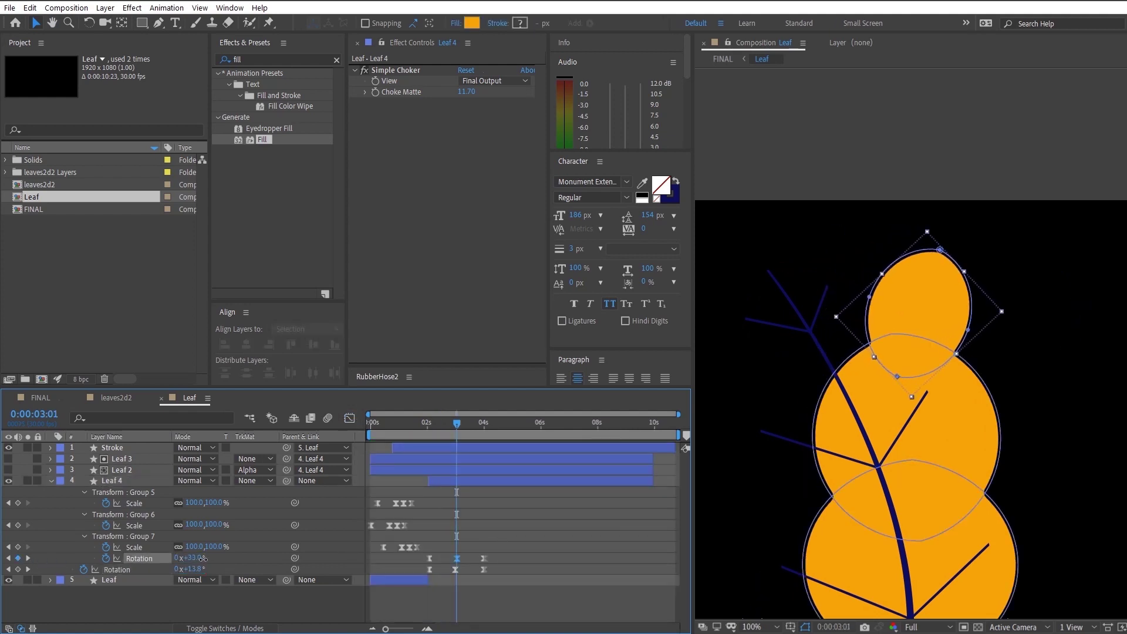
left_click(424, 423)
key("space")
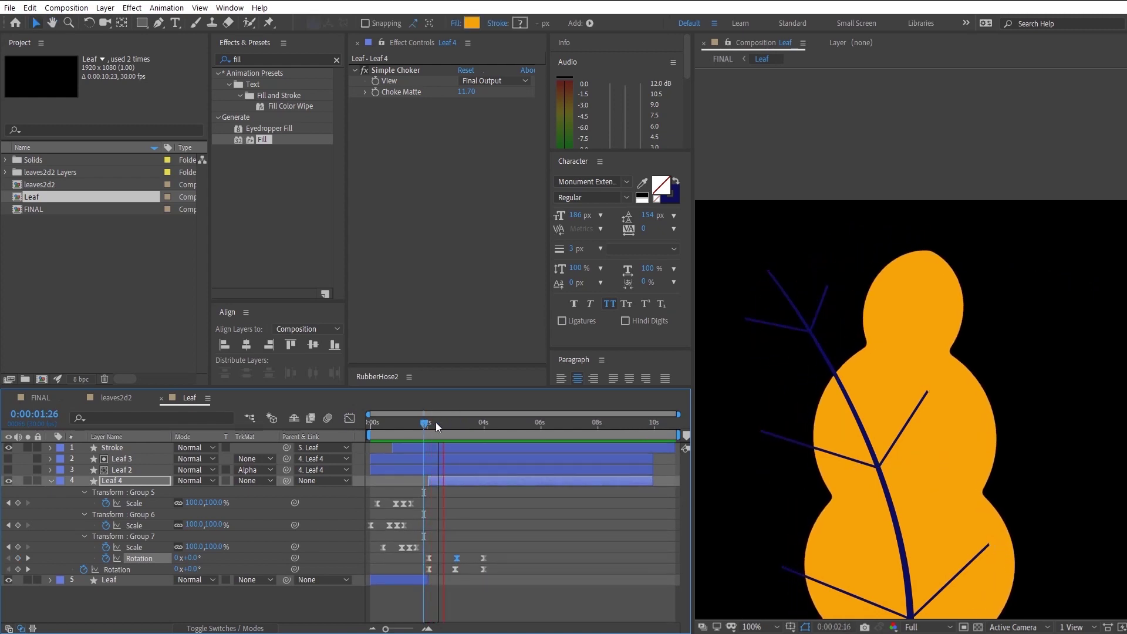
key("space")
left_click(456, 423)
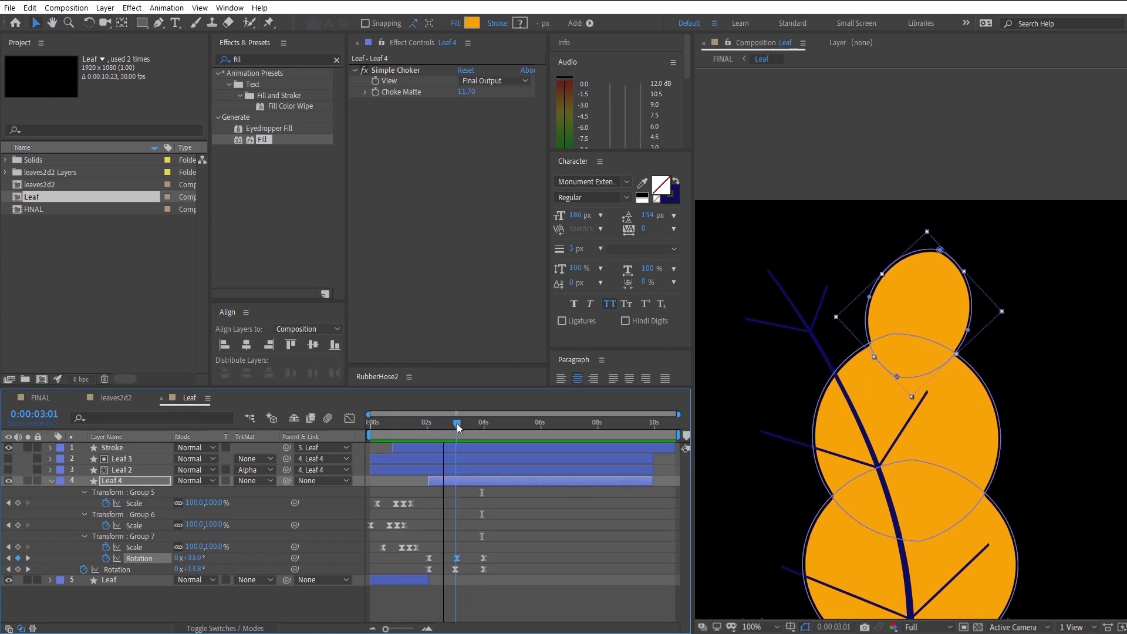
Step: Set Leaf 4's Rotation to 20° at its 0:00:02:29 keyframe and check the leaf's swing
scroll(856, 297, "up", 1)
left_click_drag(842, 344, 928, 220)
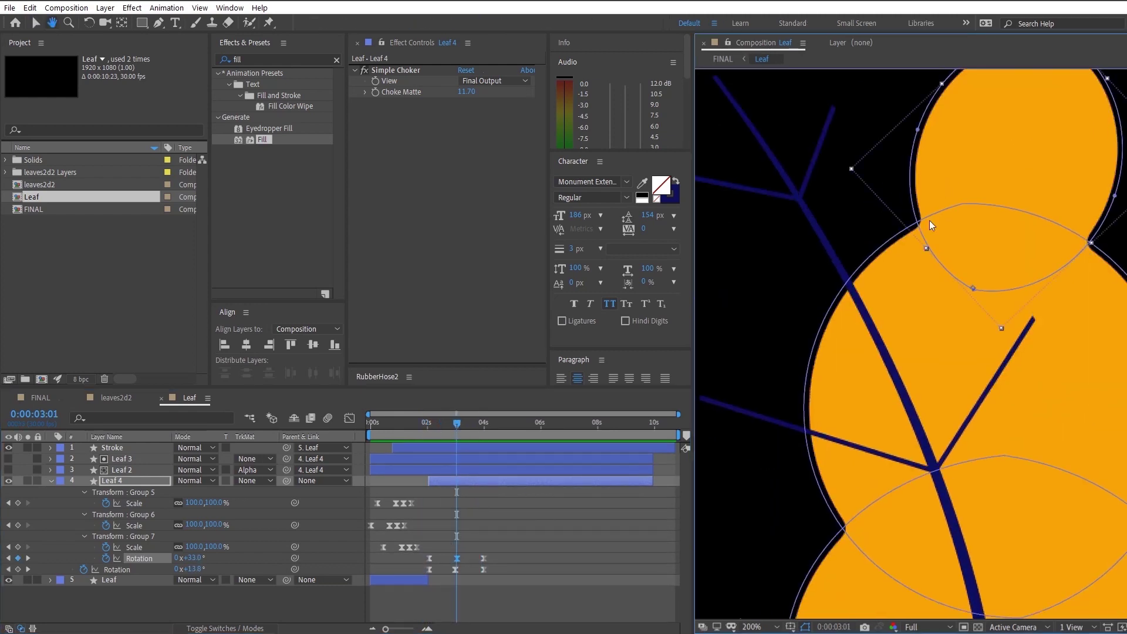
scroll(916, 328, "down", 2)
left_click_drag(904, 437, 890, 405)
left_click(9, 568)
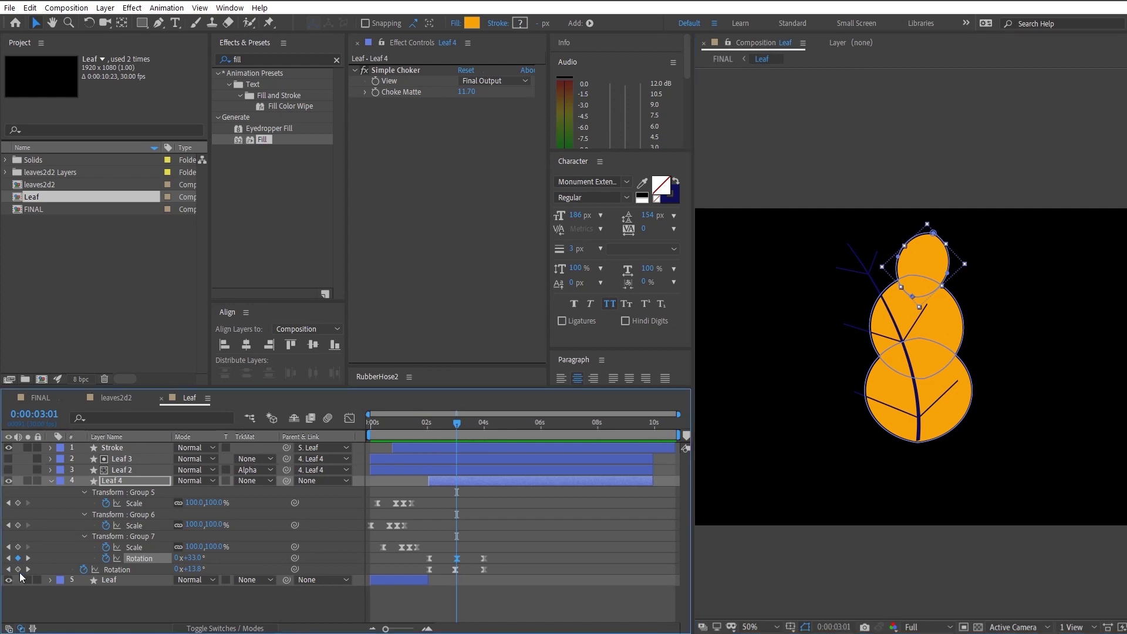
left_click_drag(199, 570, 247, 578)
left_click_drag(416, 424, 456, 425)
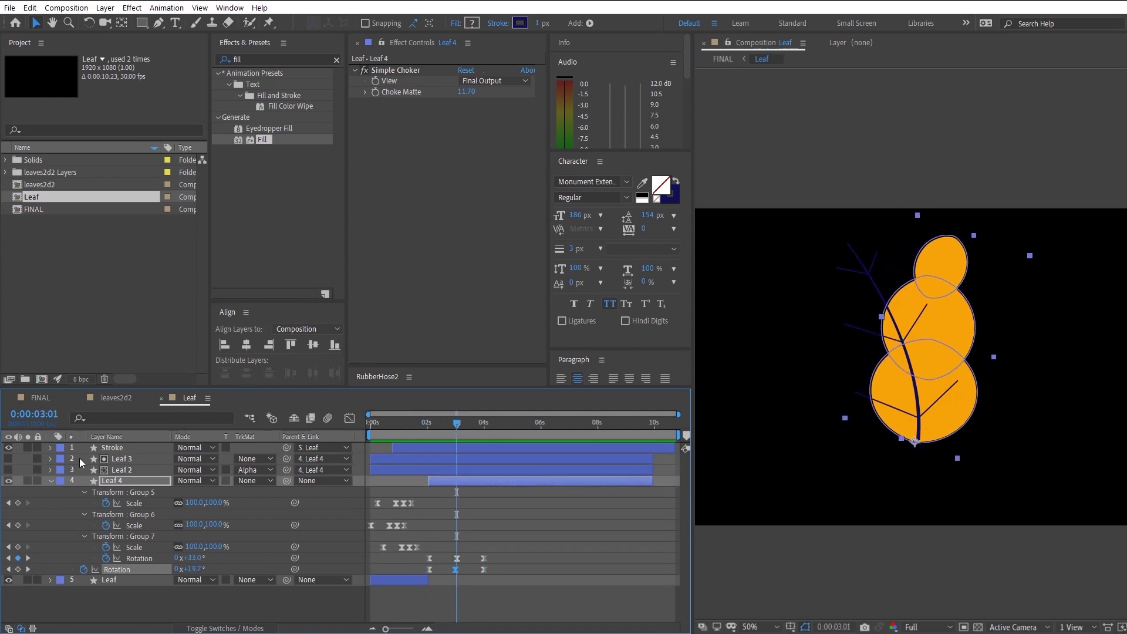
Step: Move the Stroke layer's anchor point to the base of the central vein
left_click(151, 450)
scroll(980, 431, "up", 2)
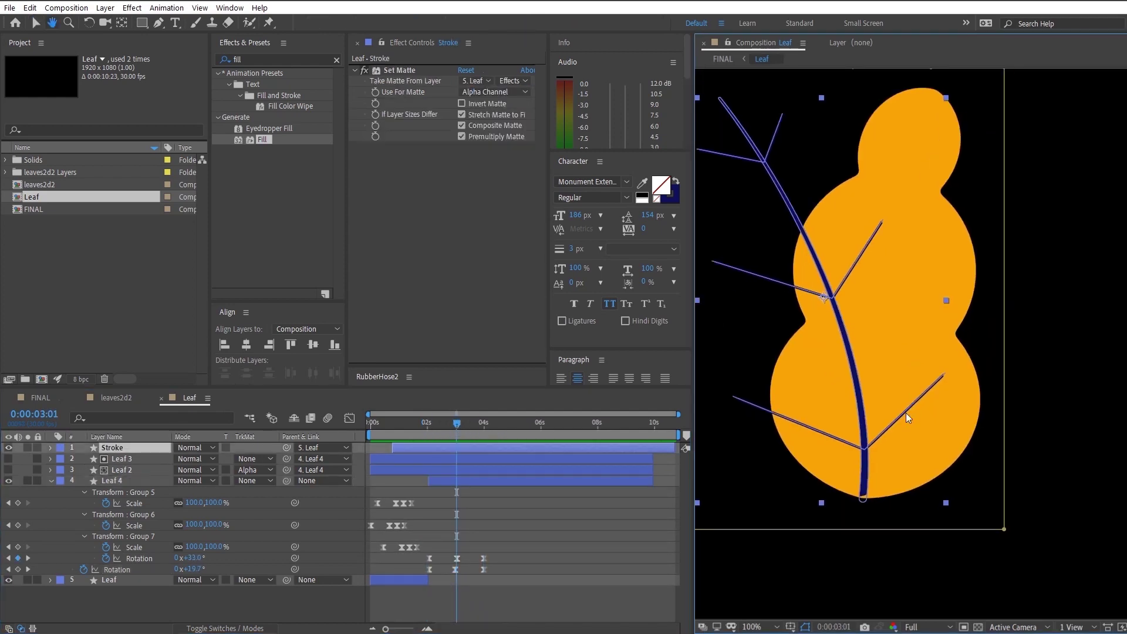
key("y")
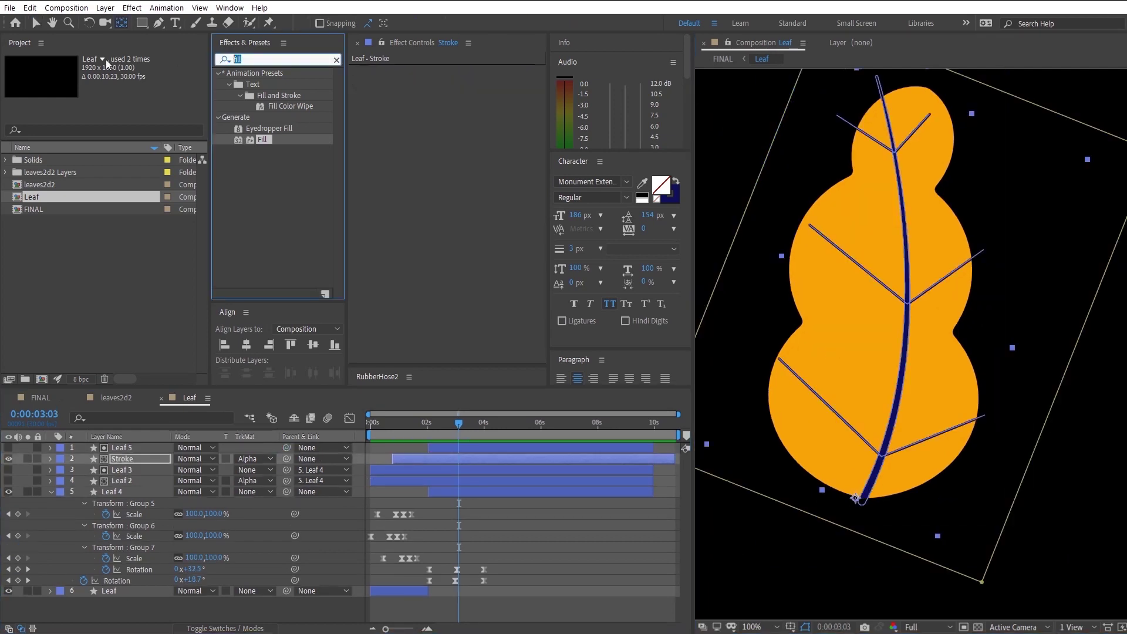
Step: Find the bend effects and apply CC Bend It to the Stroke layer
type("bend")
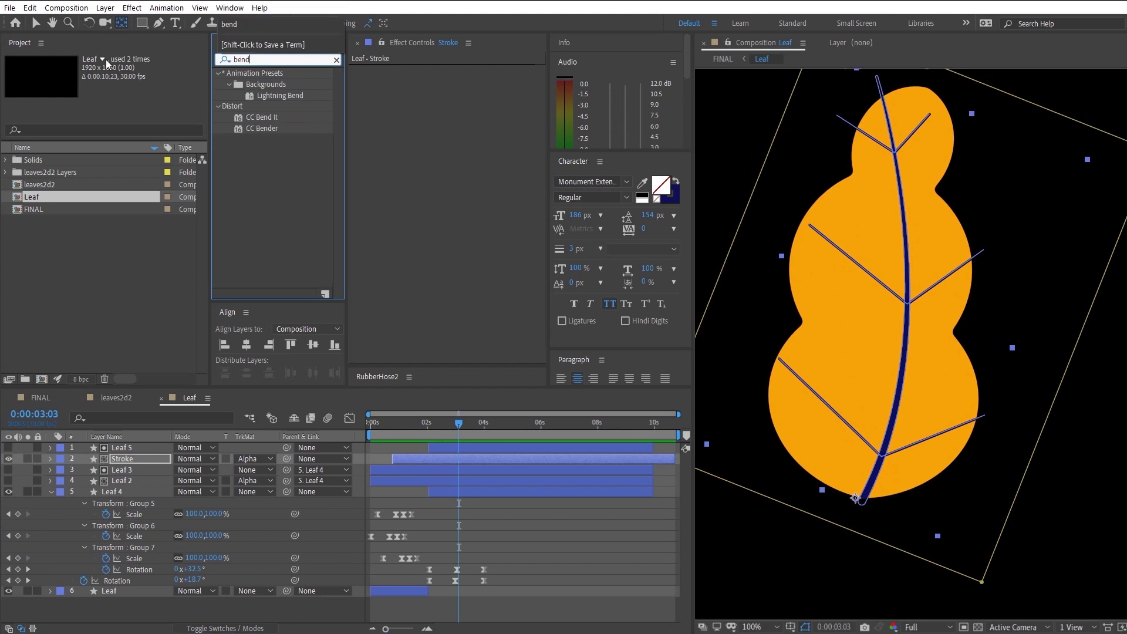
left_click_drag(274, 118, 285, 130)
left_click_drag(414, 186, 414, 186)
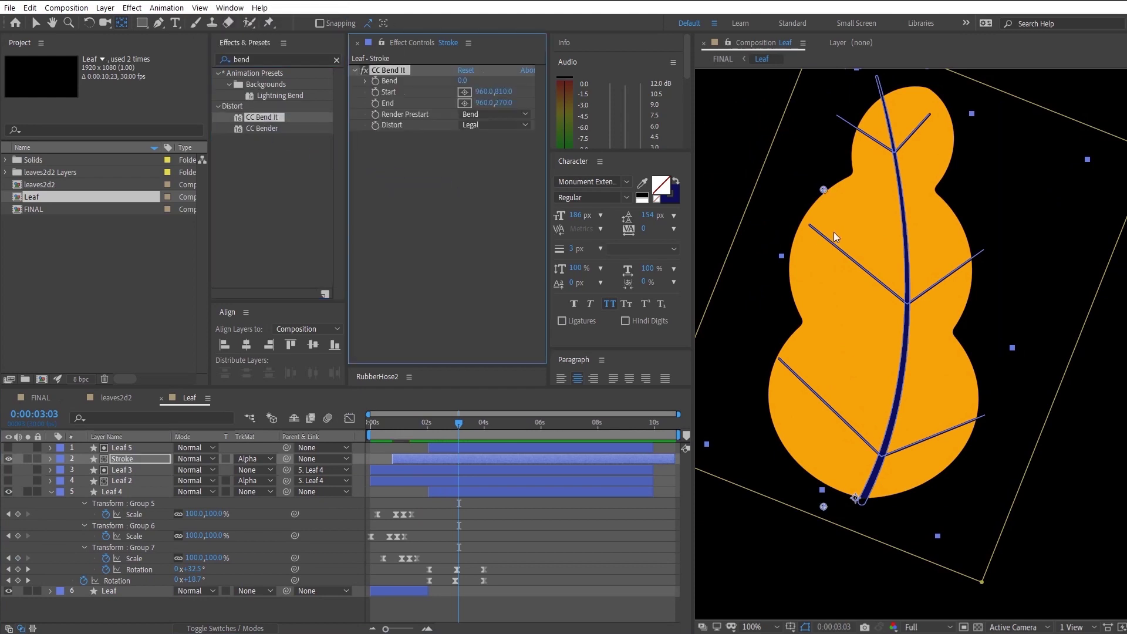
key("v")
scroll(833, 231, "down", 1)
scroll(833, 231, "up", 1)
left_click_drag(830, 241, 803, 260)
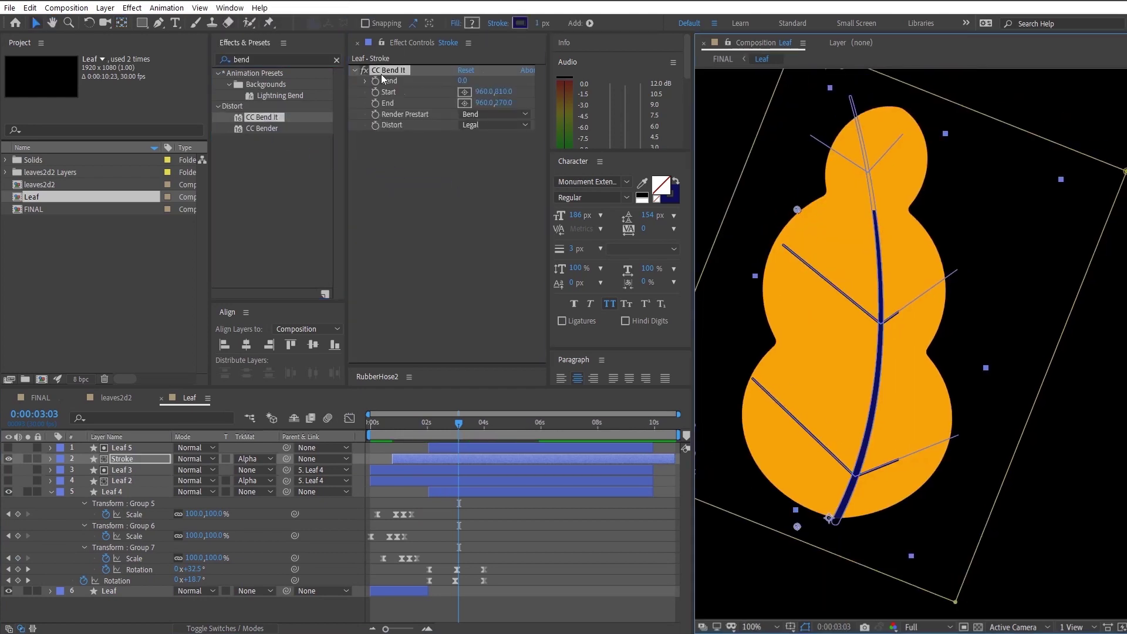
Step: Bend the veins to follow the tilted leaf, with CC Bend It's End point at 910, -22 and Bend at 32
left_click(401, 81)
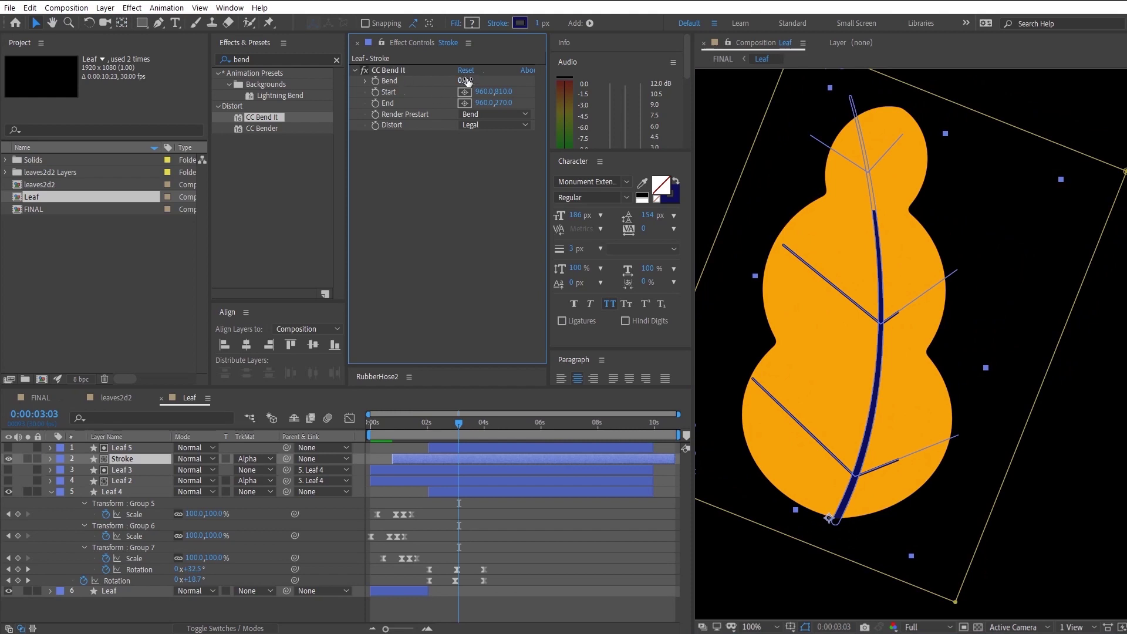
left_click_drag(468, 81, 488, 91)
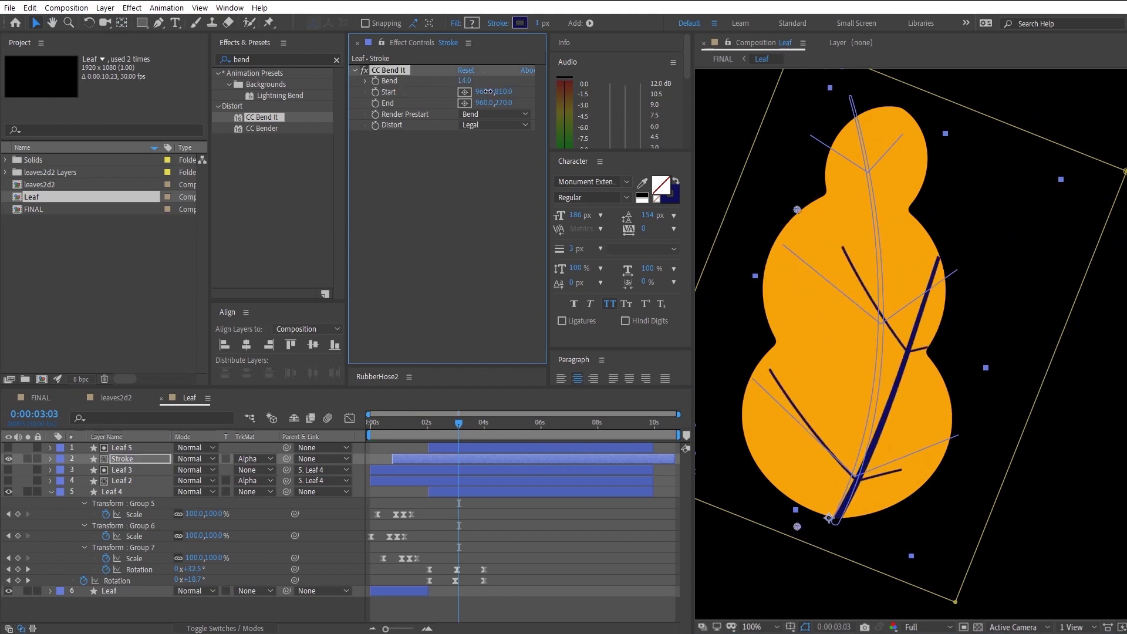
scroll(1027, 358, "down", 2)
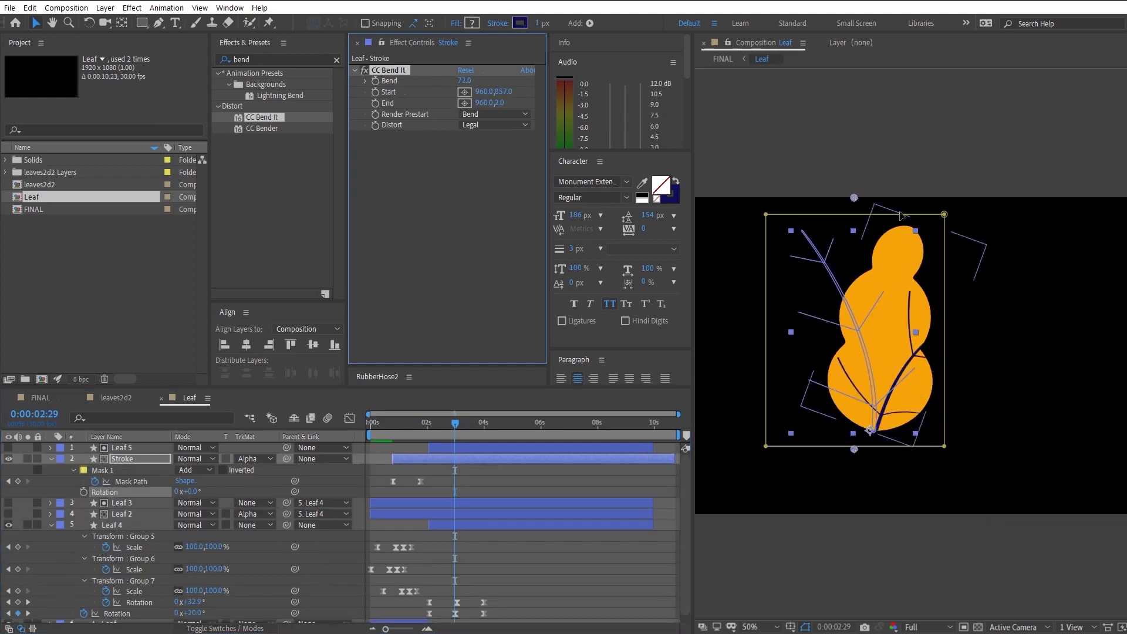
left_click_drag(853, 197, 839, 191)
left_click_drag(464, 79, 463, 102)
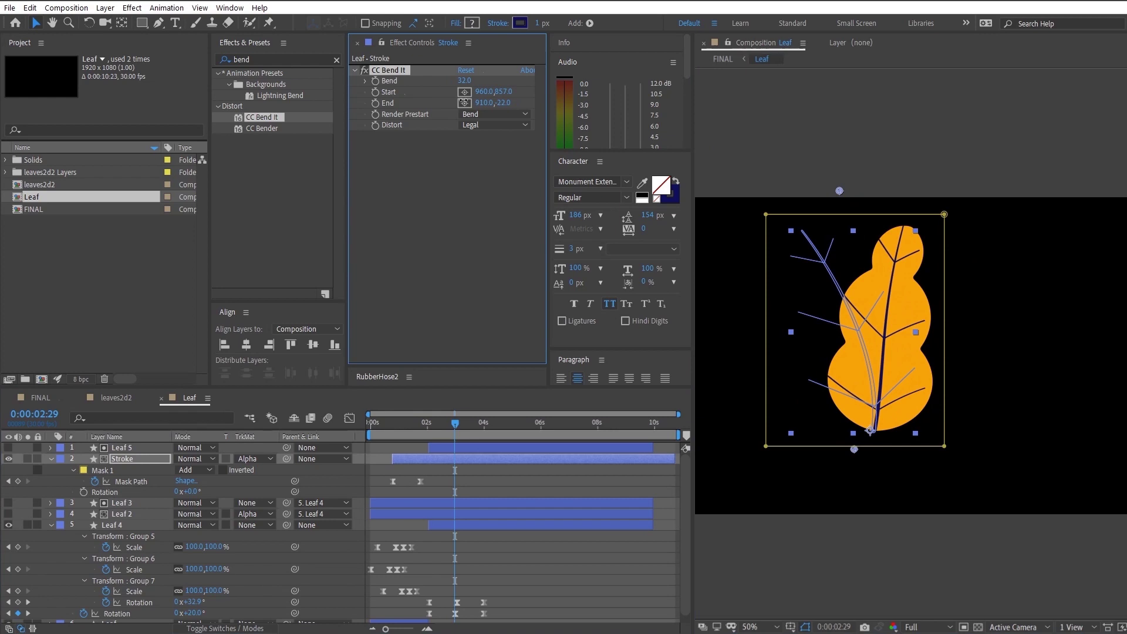
Step: Keyframe the Stroke layer's Bend at 32 at 0:00:02:29 and at 0 at 0:00:02:02
left_click(82, 492)
left_click(84, 491)
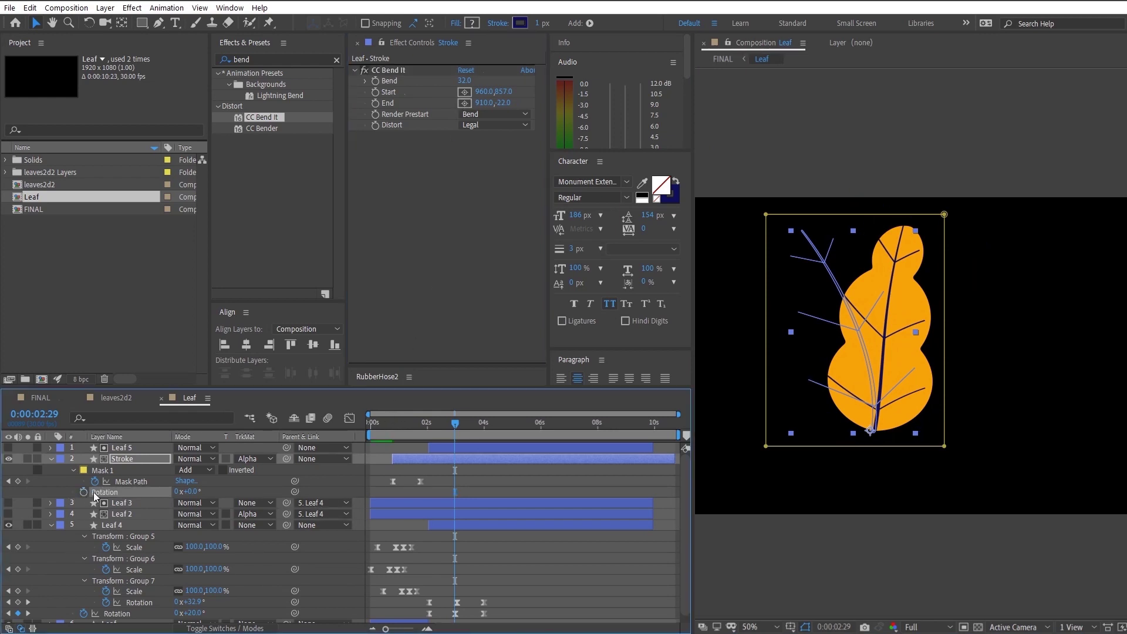
left_click(384, 73)
key("u")
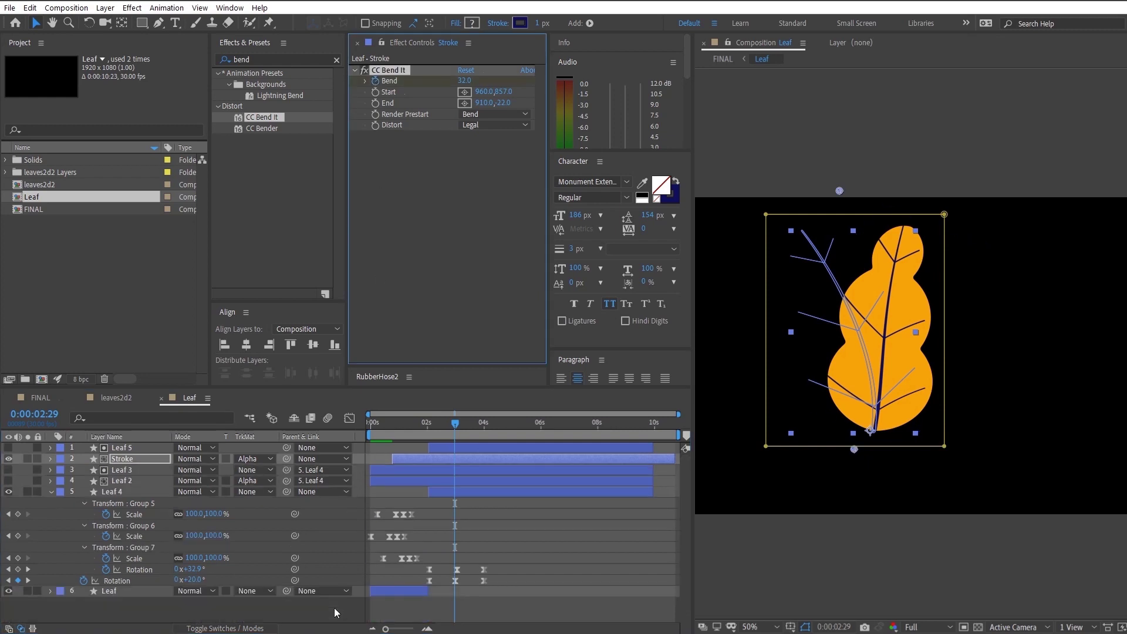
key("u")
left_click(9, 613)
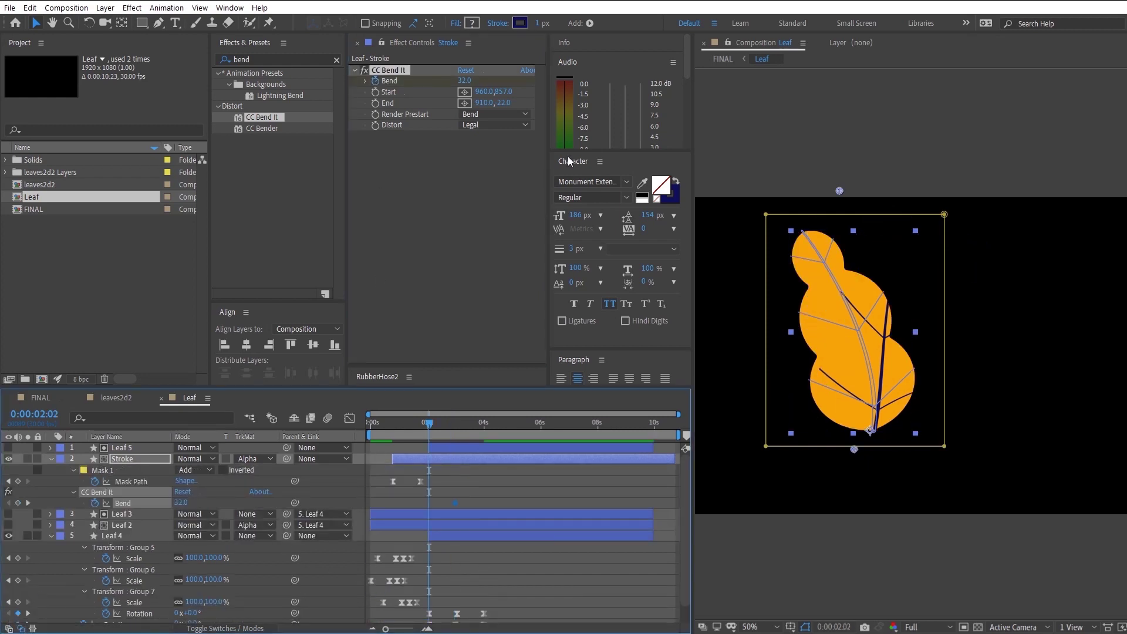
left_click_drag(463, 82, 443, 85)
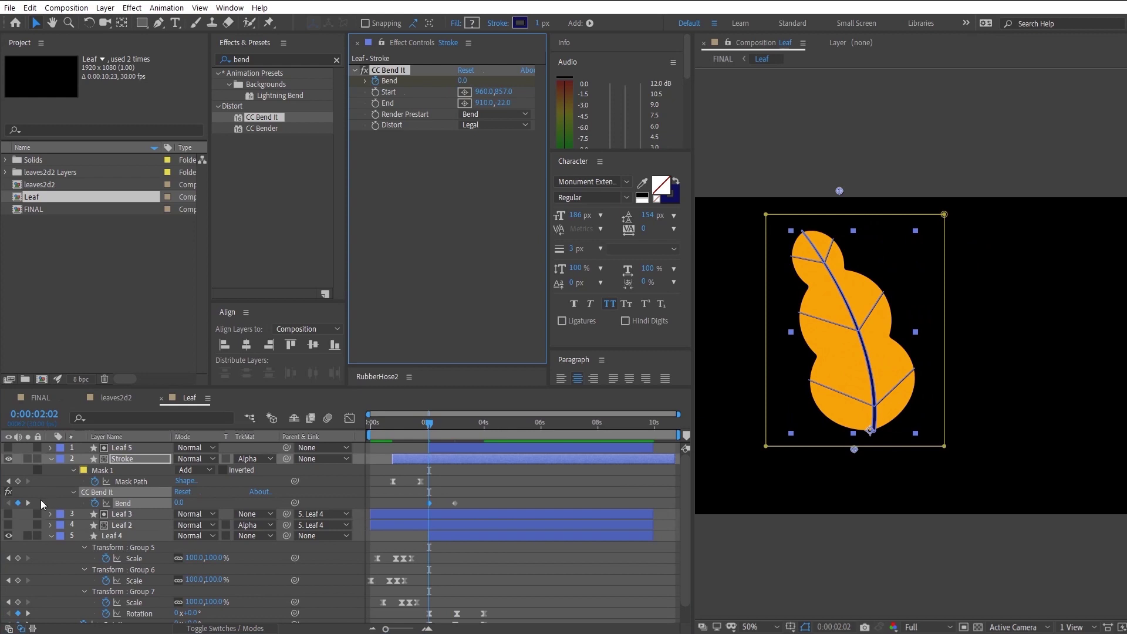
Step: Copy the 0 Bend keyframe to 0:00:04:00 and set the middle Bend keyframe at 0:00:02:29 to 40
left_click(28, 503)
left_click(27, 613)
left_click(28, 613)
left_click_drag(406, 501, 435, 508)
key("ctrl+c")
key("ctrl+v")
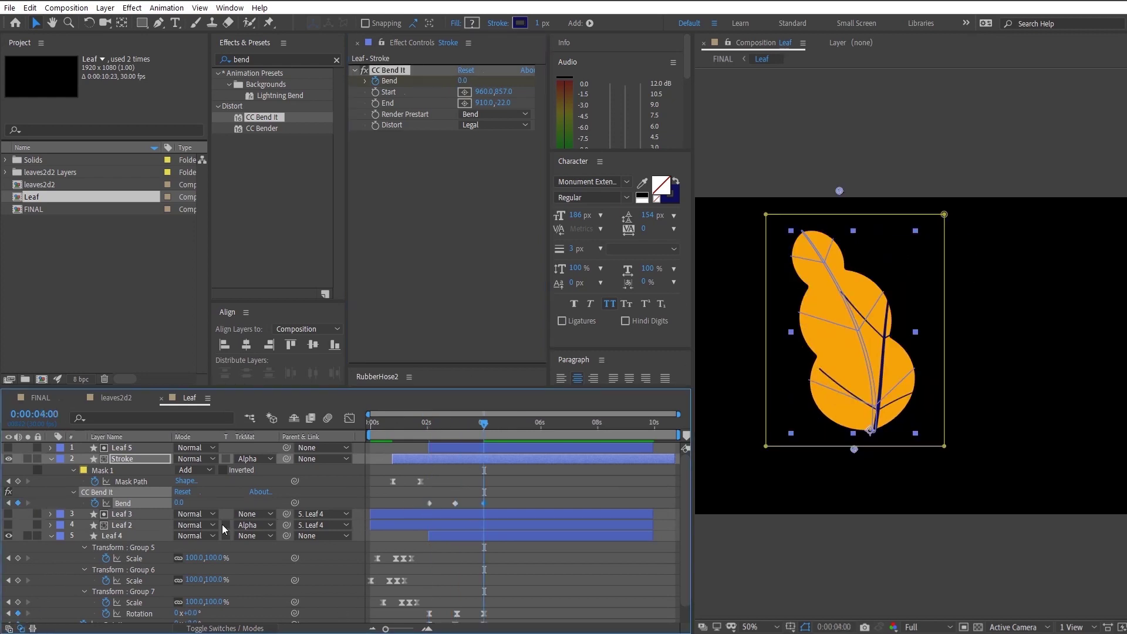
left_click(9, 504)
left_click_drag(465, 83, 471, 82)
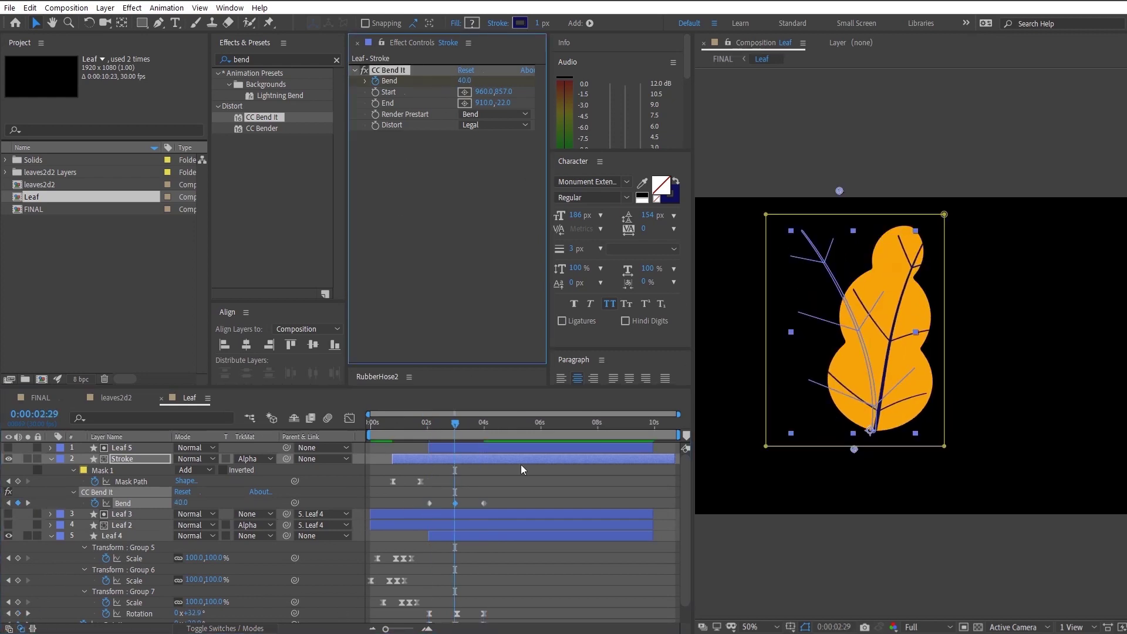
Step: Ease the three Bend keyframes, reshape their curve in the Graph Editor for a steeper rise and fall, and preview
left_click_drag(522, 470, 424, 513)
left_click(349, 418)
left_click_drag(486, 446, 429, 454)
left_click_drag(473, 591, 459, 591)
key("space")
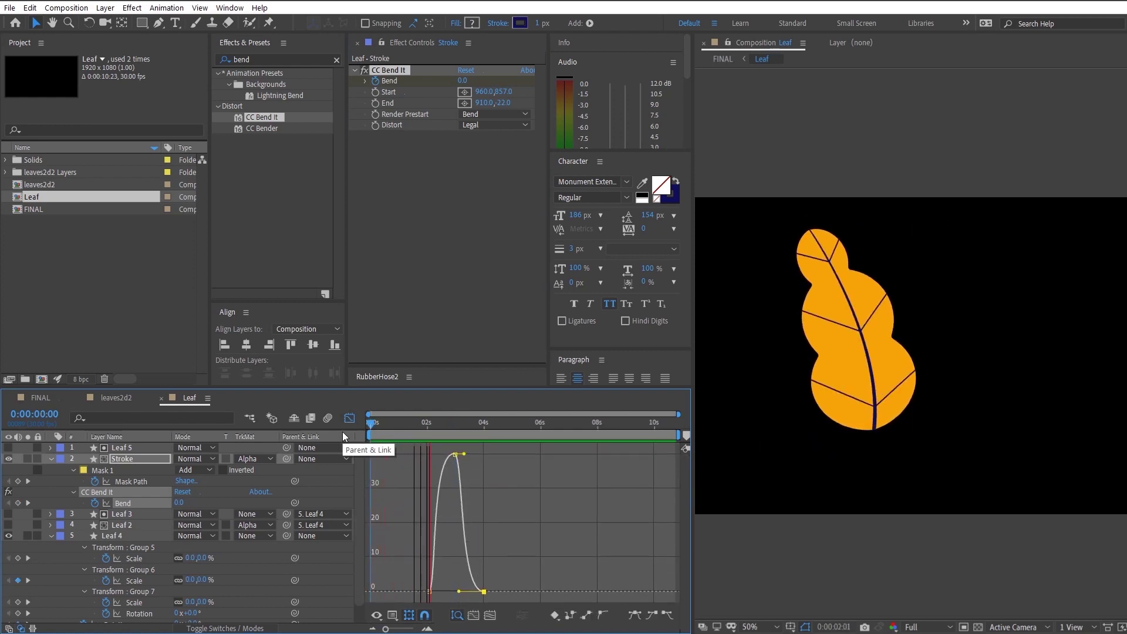
left_click(350, 419)
Step: Split the Stroke layer at 0:00:01:28
left_click_drag(445, 428, 425, 438)
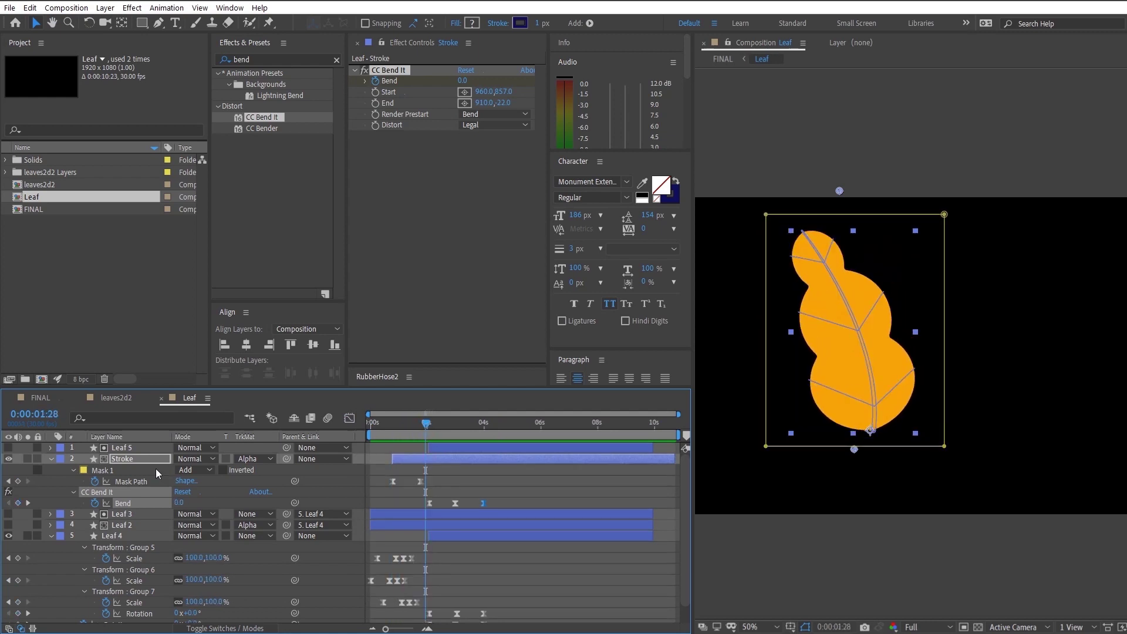
left_click(138, 470)
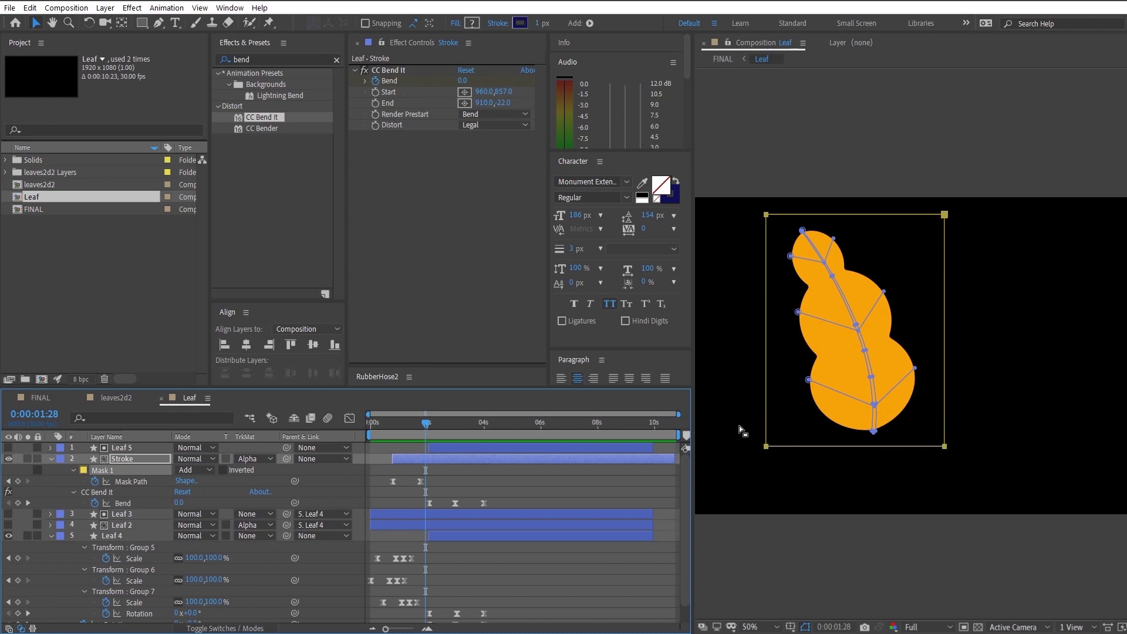
scroll(738, 425, "up", 2)
scroll(813, 412, "down", 2)
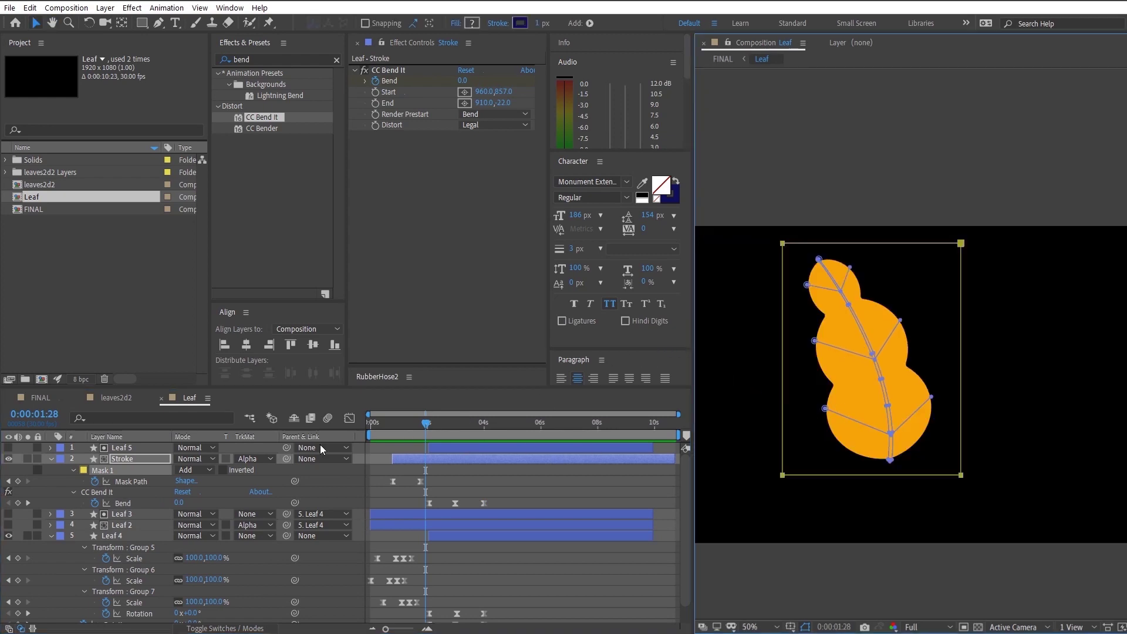
key("ctrl+shift+d")
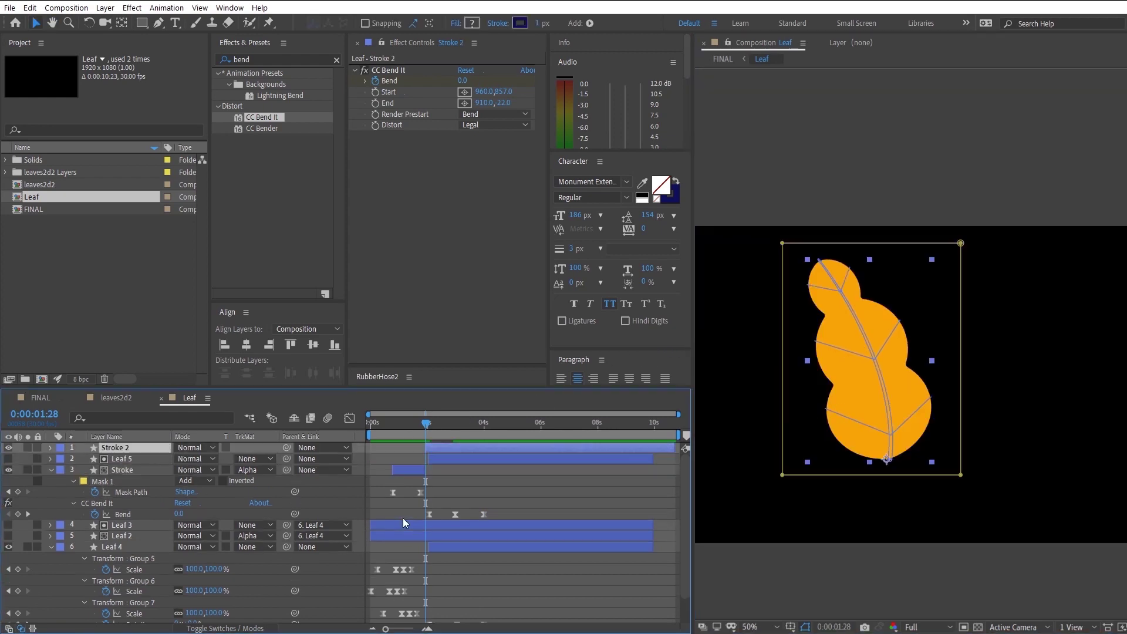
Step: Place Stroke 2 directly below Leaf 5 and set the original Stroke layer to No Track Matte
left_click_drag(136, 469, 136, 466)
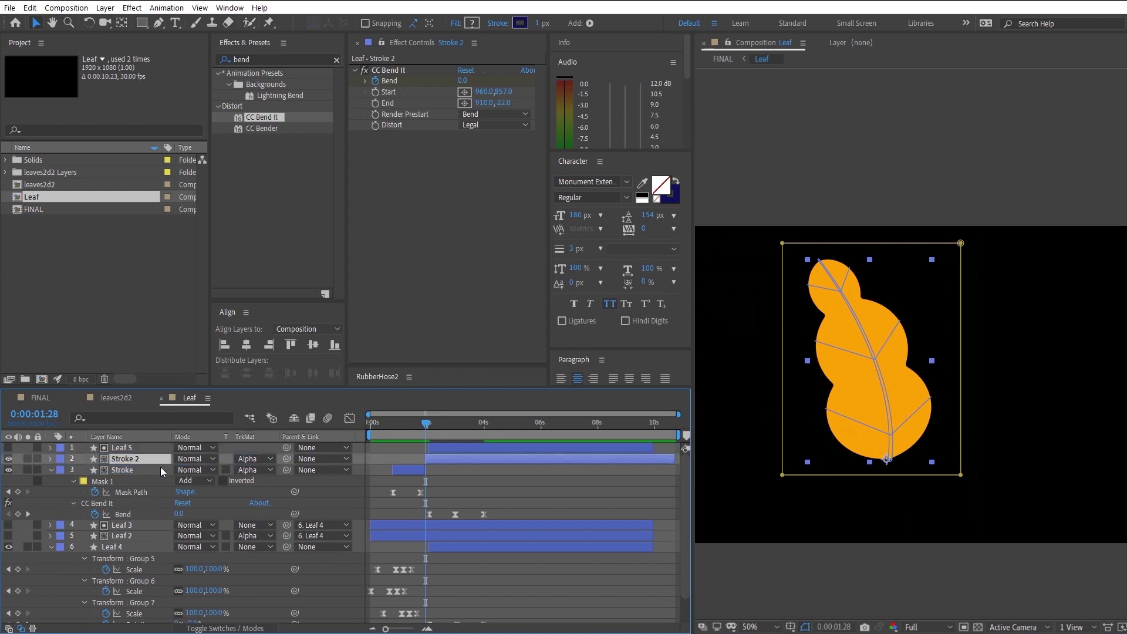
left_click(262, 464)
left_click(267, 481)
left_click(520, 511)
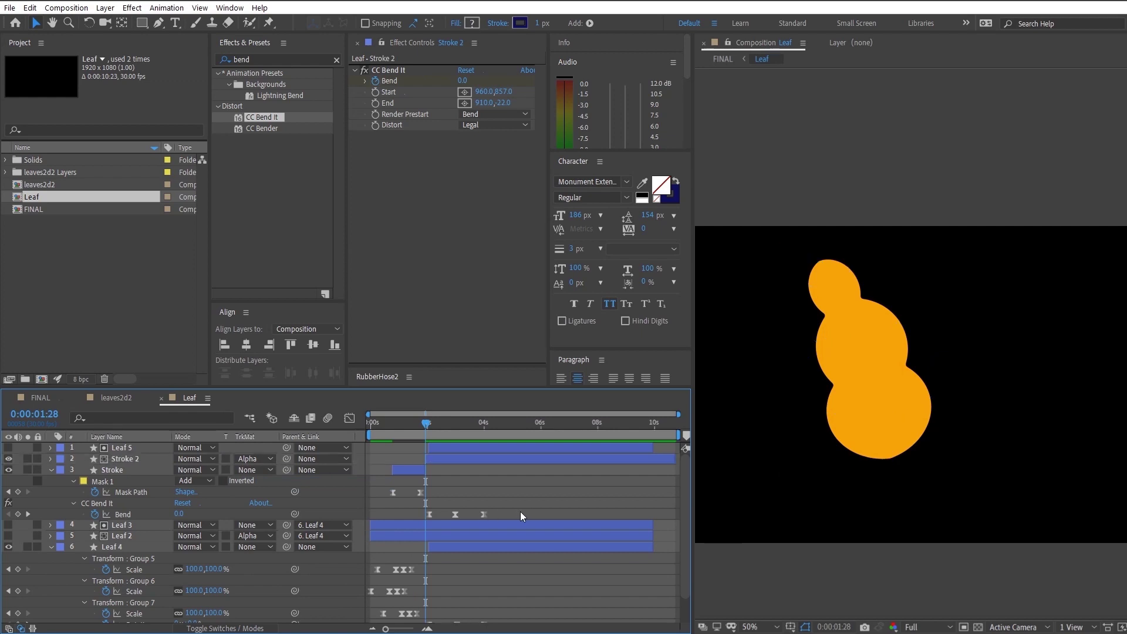
Step: Extend the start of Leaf 5 back to the start of Stroke 2 and preview the transition
left_click(137, 447)
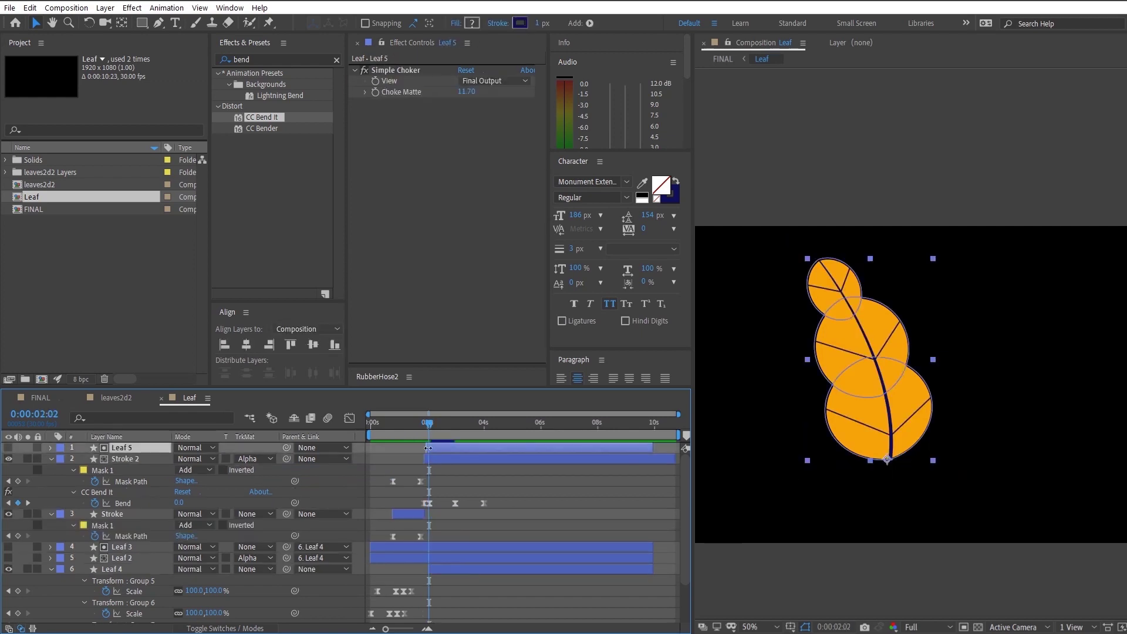
mouse_move(426, 425)
left_mouse_down()
mouse_move(399, 425)
mouse_move(392, 447)
mouse_move(423, 447)
left_mouse_up()
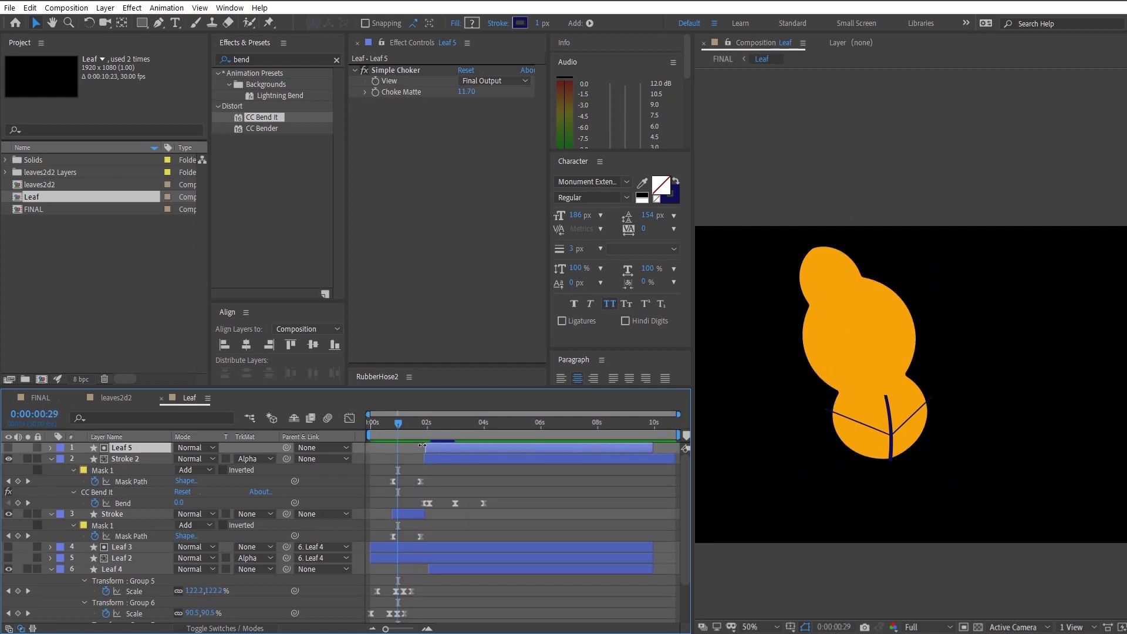
key("space")
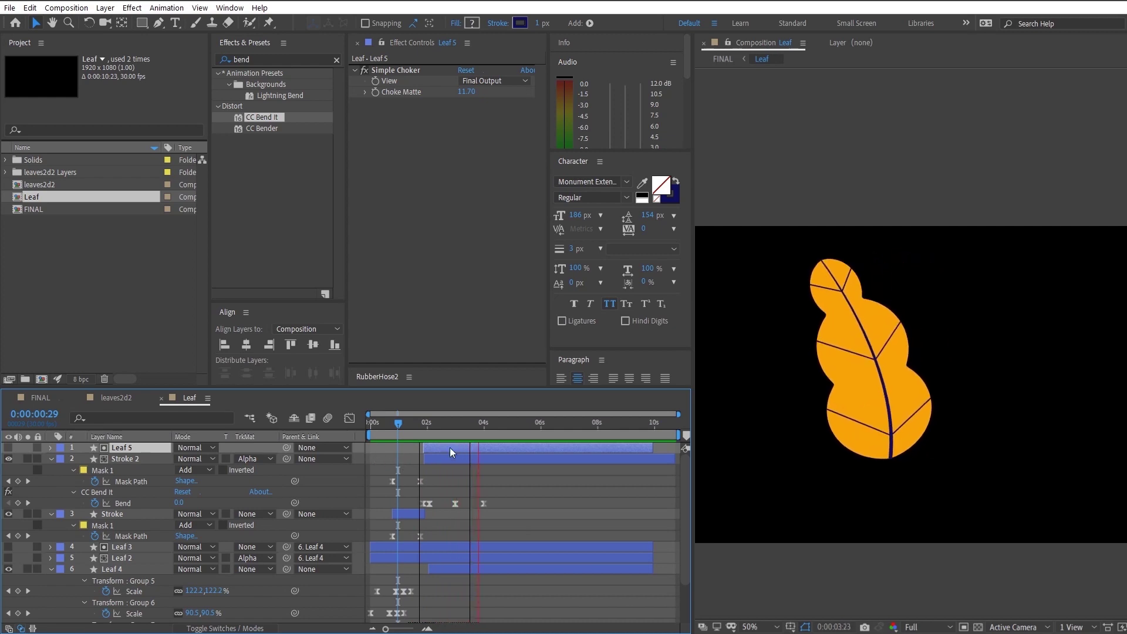
left_click_drag(431, 423, 449, 428)
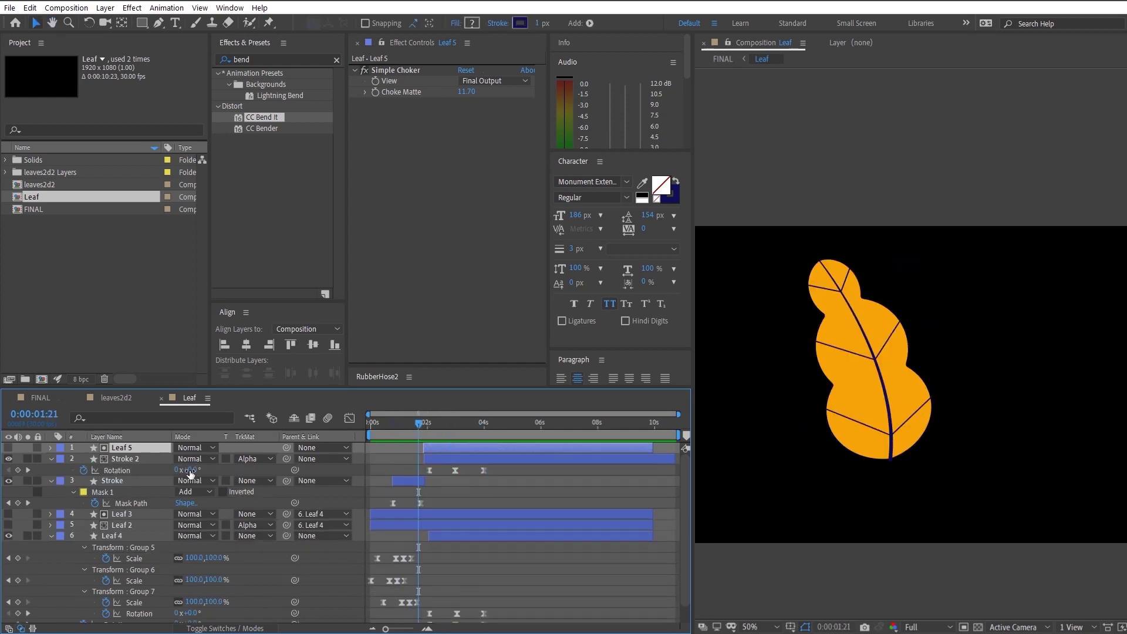
Step: Copy the Leaf 5 layer and paste the duplicate directly above the Stroke layer
left_click(129, 480)
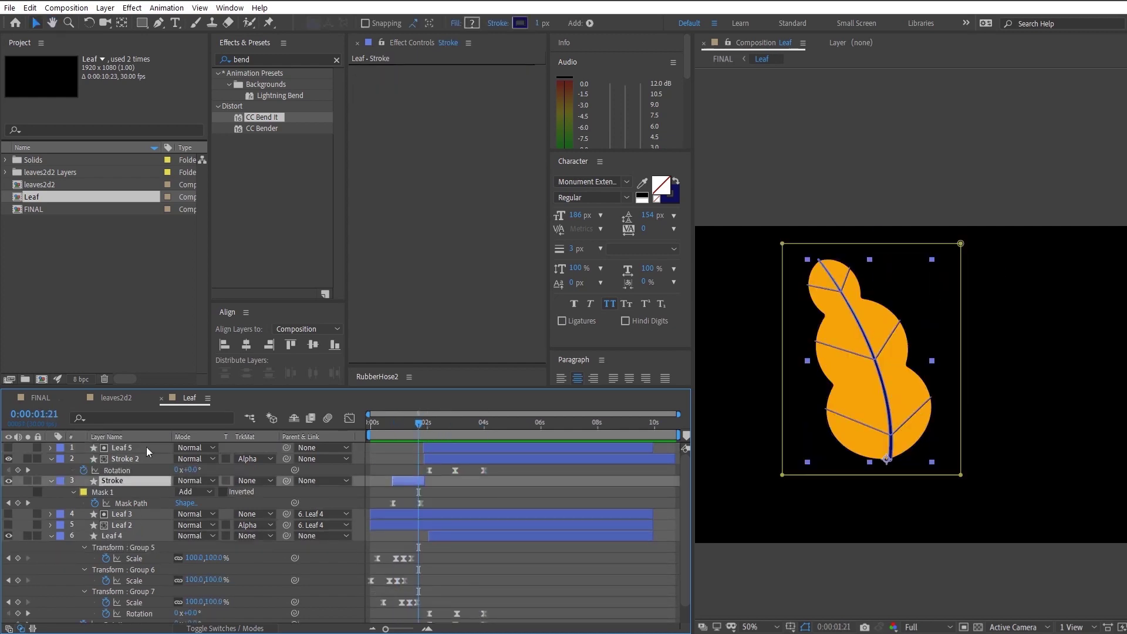
left_click(146, 448)
key("ctrl+c")
left_click(138, 481)
key("ctrl+v")
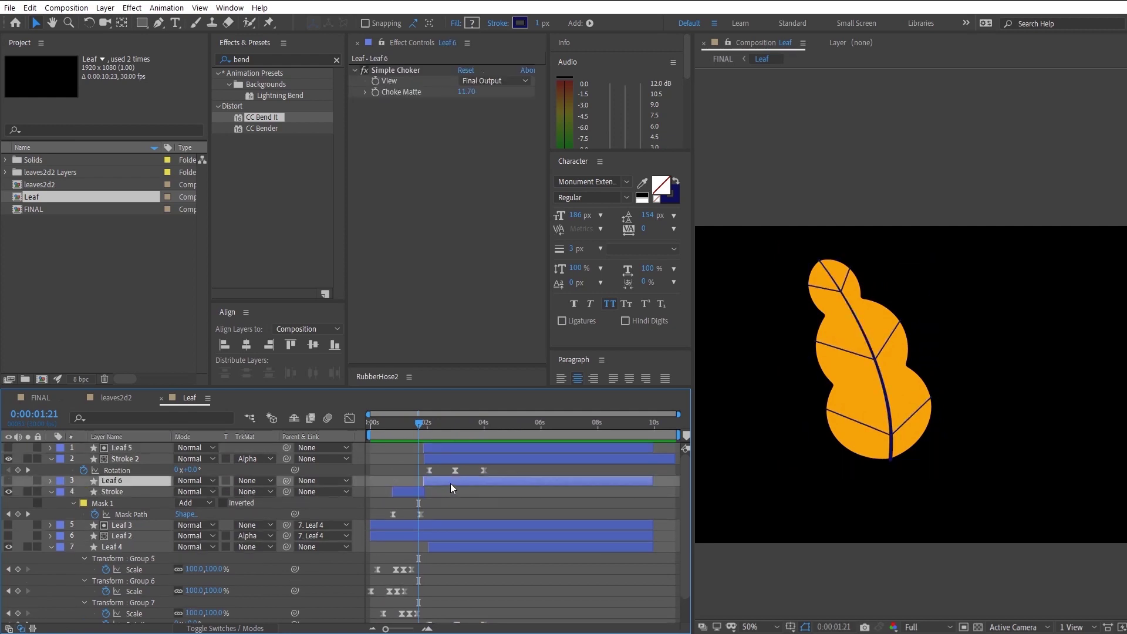
Step: Trim Leaf 6 to start with the Stroke layer and end at 0:00:02:03
left_click_drag(450, 484, 389, 482)
key("ctrl+z")
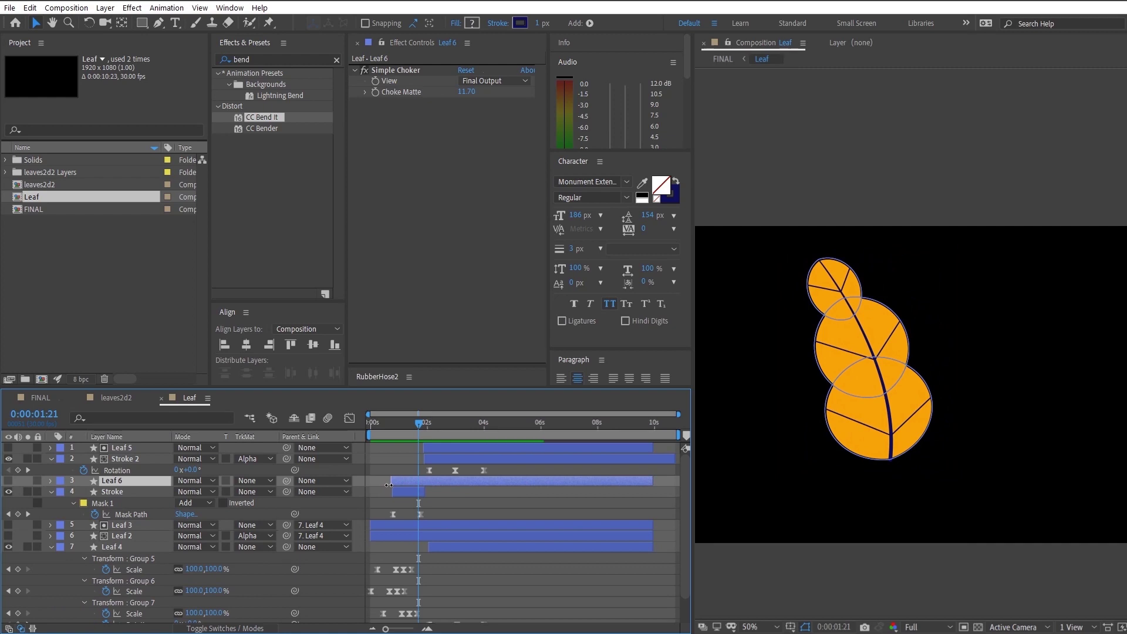
left_click(430, 431)
left_click_drag(654, 481, 430, 481)
Step: Give the Stroke layer an Alpha Matte from Leaf 6
left_click(307, 493)
left_click(301, 508)
left_click(254, 492)
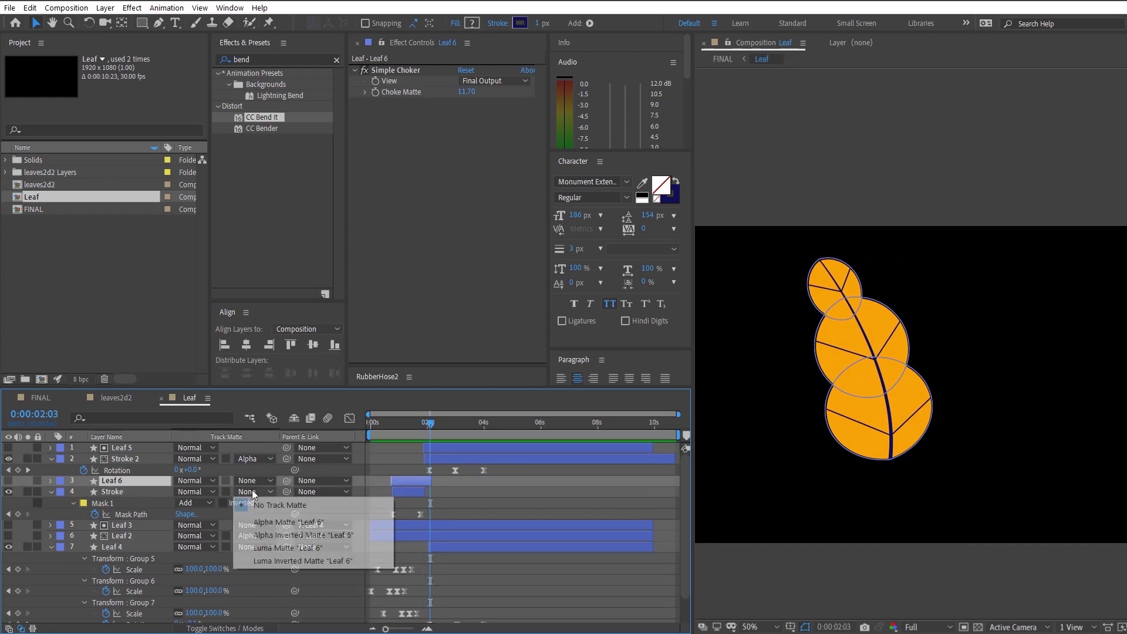
left_click(276, 523)
Step: Preview the veins through the leaf's growth and swing, and switch back to the FINAL composition
left_click(404, 426)
key("space")
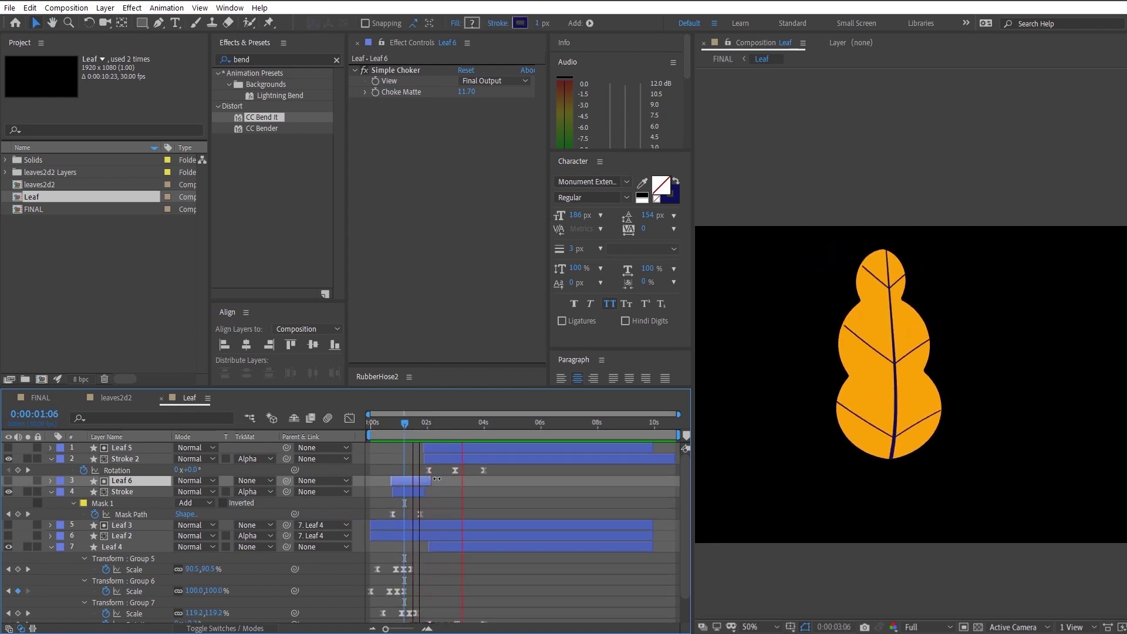
key("Tab")
left_click(405, 474)
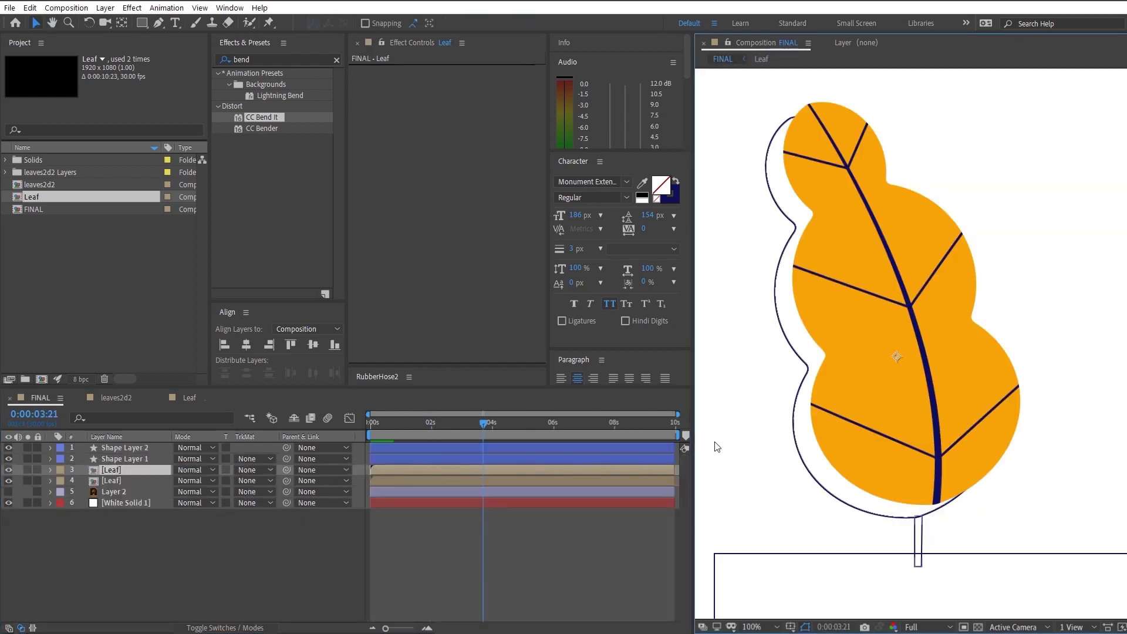
Step: Open the Leaf composition and collapse all expanded layer properties
scroll(715, 446, "down", 1)
double_click(141, 469)
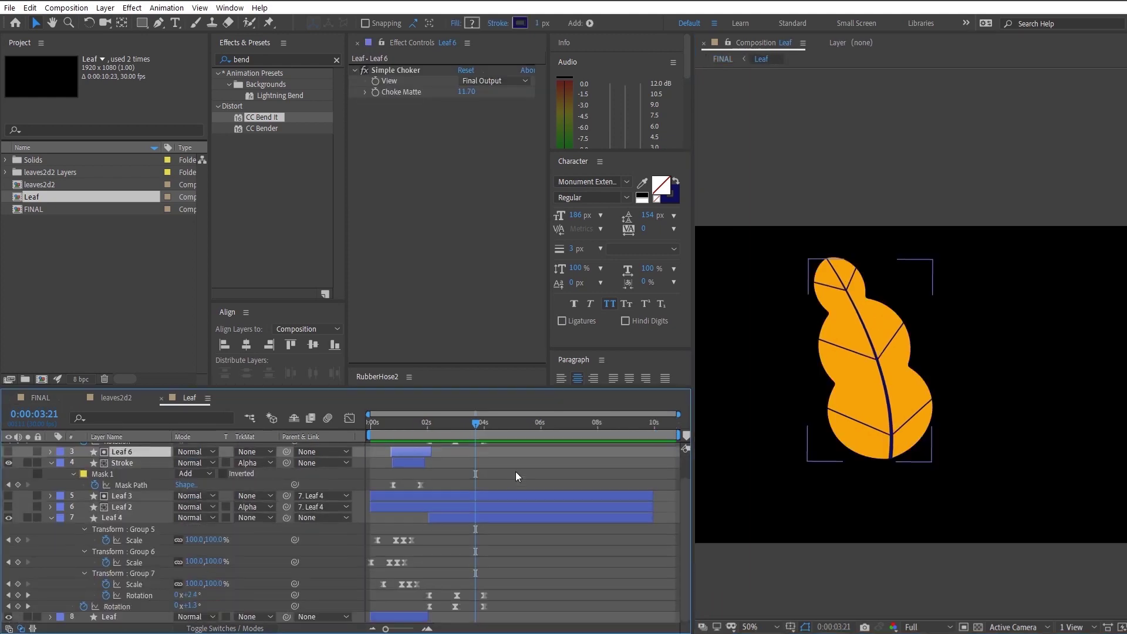
scroll(579, 546, "up", 5)
key("u")
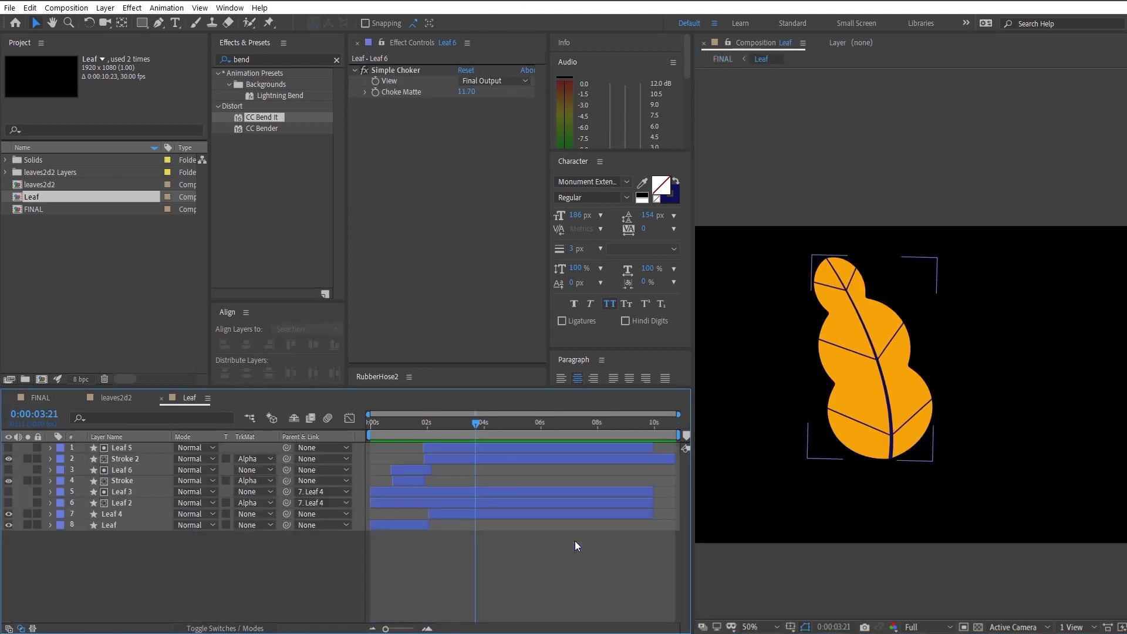
Step: Copy the Leaf 4 layer and paste the duplicate directly above Leaf 3
left_click(136, 524)
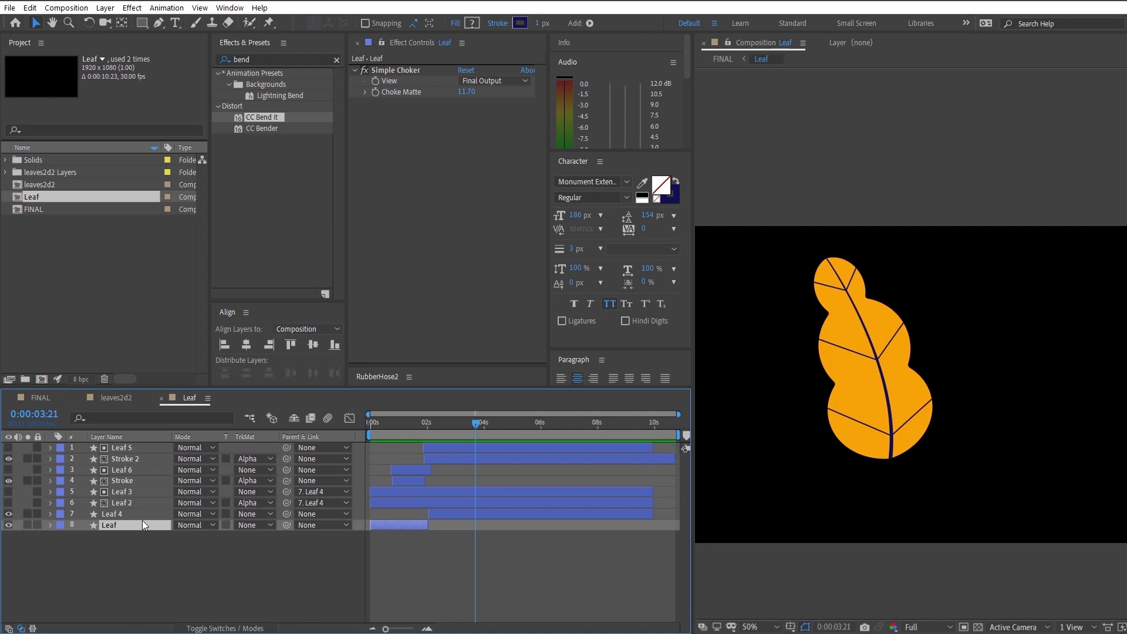
left_click(140, 513)
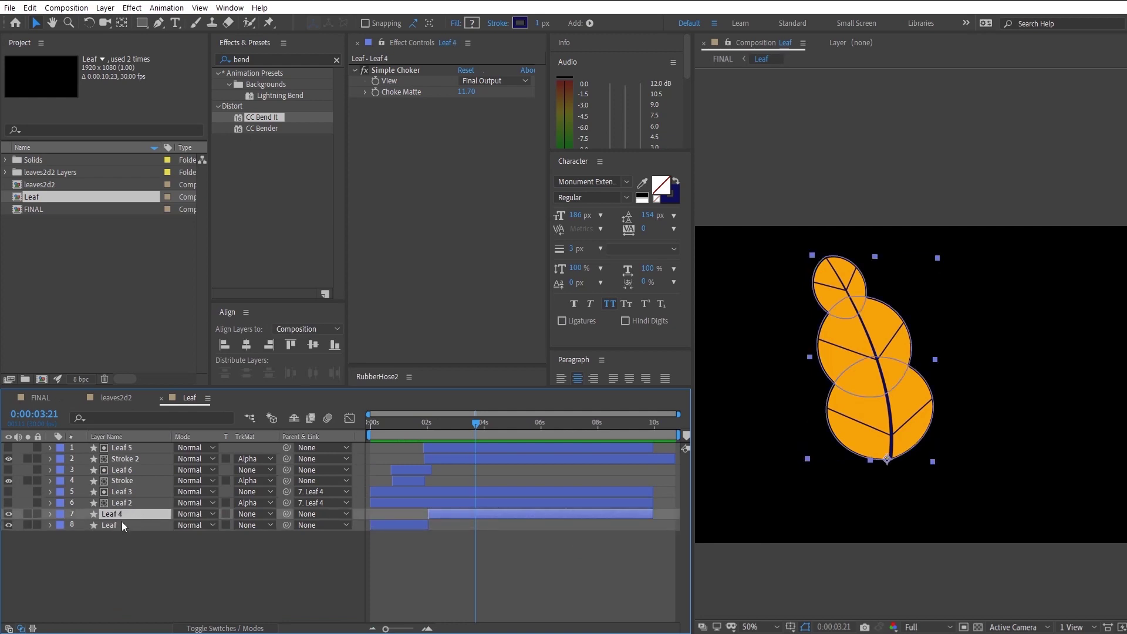
left_click(117, 525)
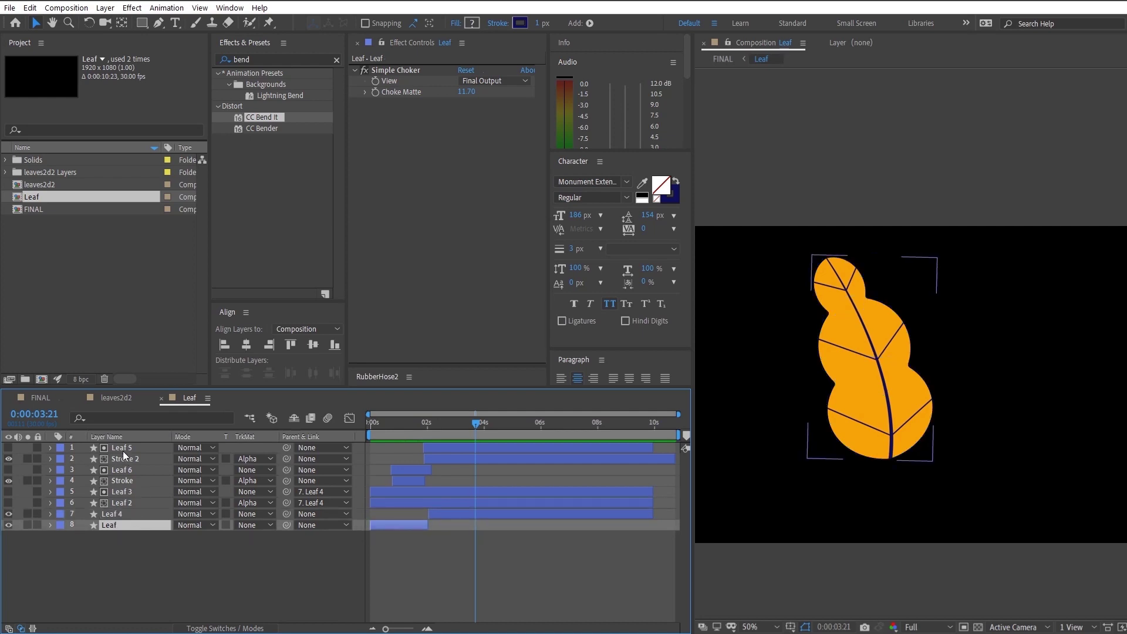
left_click(149, 492)
key("ctrl+v")
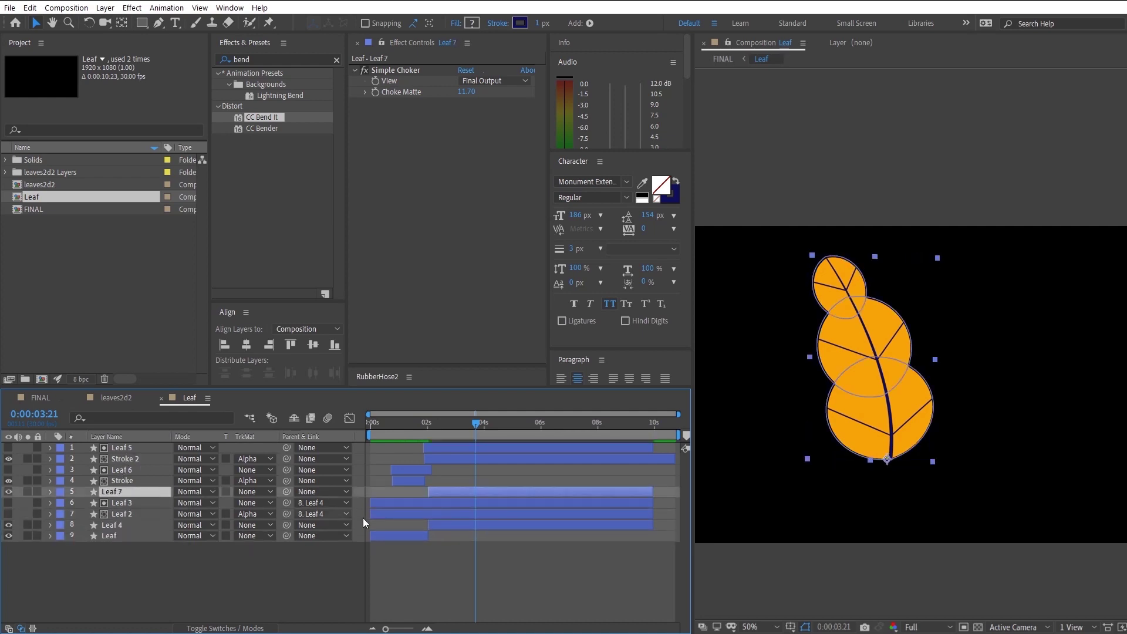
Step: Apply Fast Box Blur with a radius of 66 and Scatter with an amount of 137 to the leaf copy
left_click(263, 61)
type("fast b")
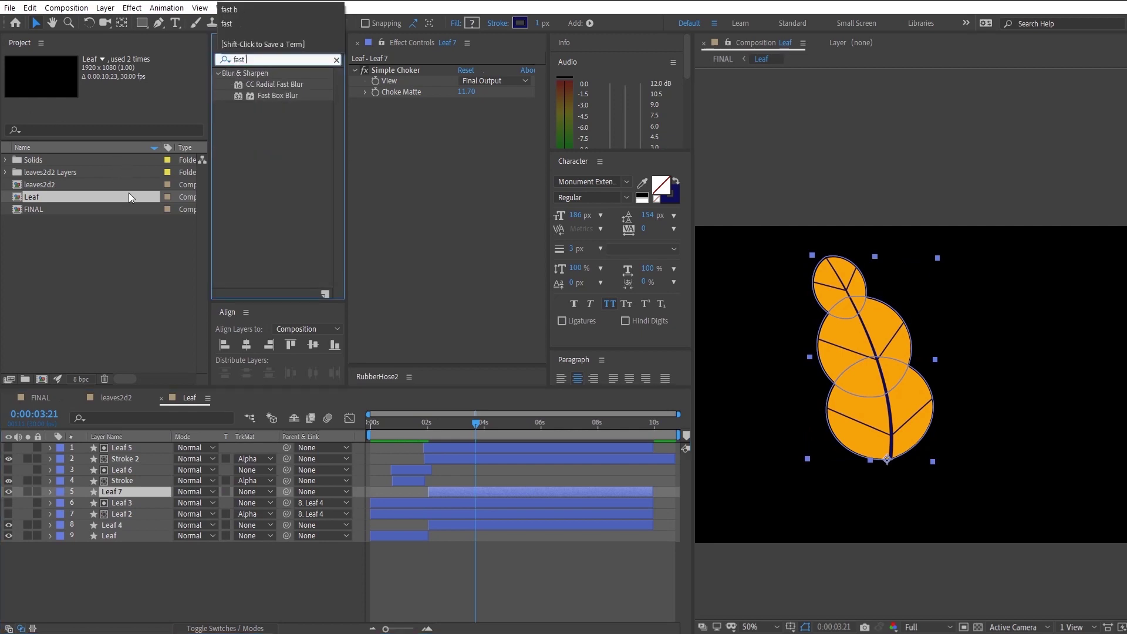
left_click_drag(278, 95, 499, 114)
left_click(293, 59)
type("scatter")
left_click_drag(256, 106, 509, 174)
Step: Apply a brown Fill effect to the leaf copy and shift the copy to the right of the original leaf
left_click(276, 59)
type("fill")
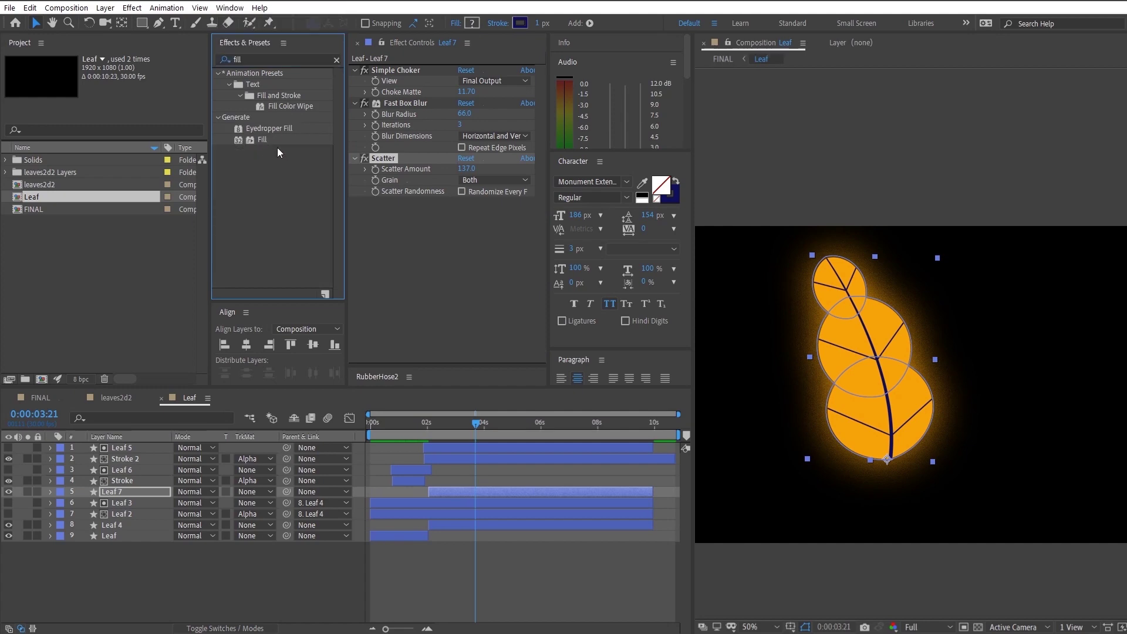
left_click_drag(262, 140, 500, 265)
left_click(464, 234)
left_click_drag(727, 531, 731, 523)
left_click(679, 470)
mouse_move(698, 402)
left_mouse_down()
mouse_move(673, 440)
mouse_move(695, 423)
left_mouse_up()
left_click(826, 371)
Step: Set the leaf copy's Scatter Amount to 233 and randomize the scatter on every frame
scroll(776, 439, "up", 2)
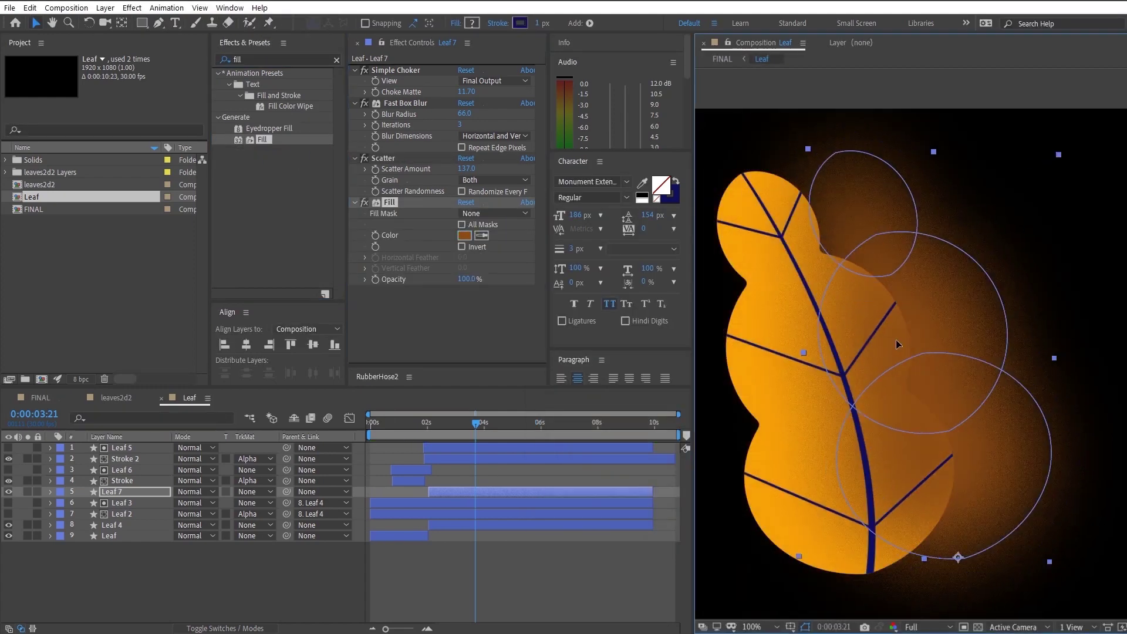
left_click_drag(466, 168, 537, 170)
scroll(801, 409, "down", 2)
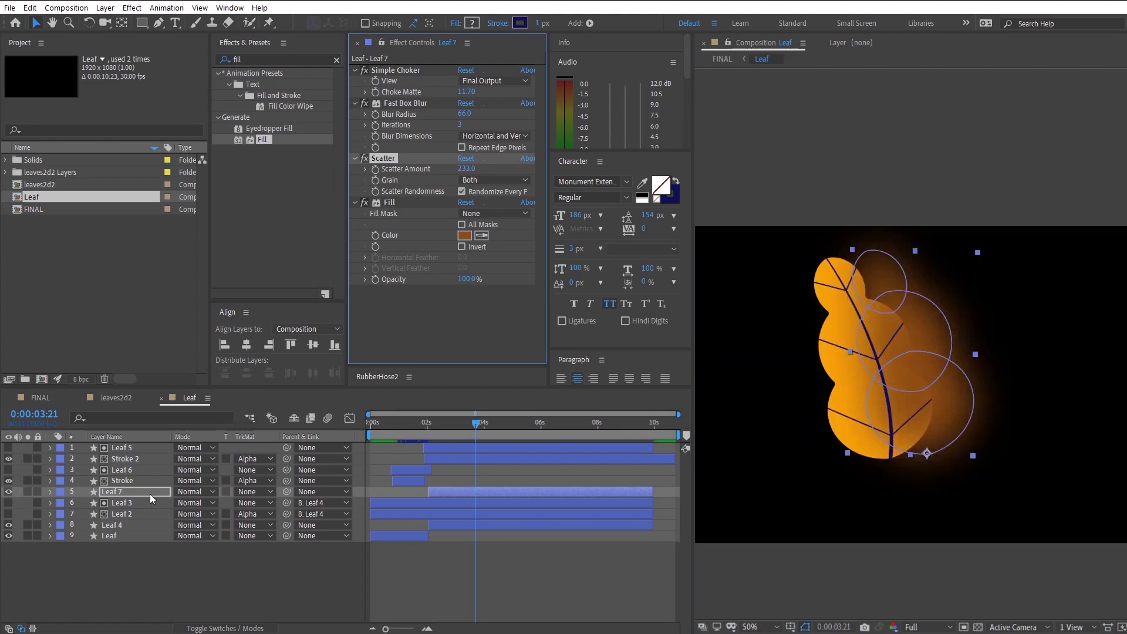
Step: Move Leaf 7 directly above Leaf 4 and extend its start to the beginning of the composition
left_click_drag(150, 494, 149, 520)
left_click_drag(429, 515, 367, 519)
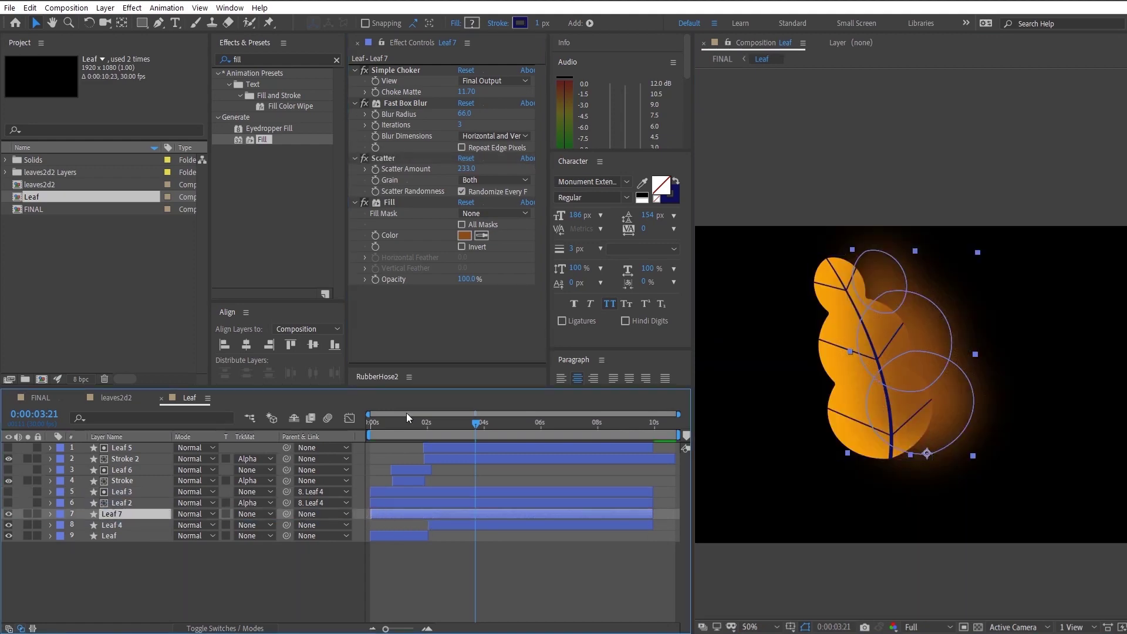
left_click_drag(406, 413, 425, 465)
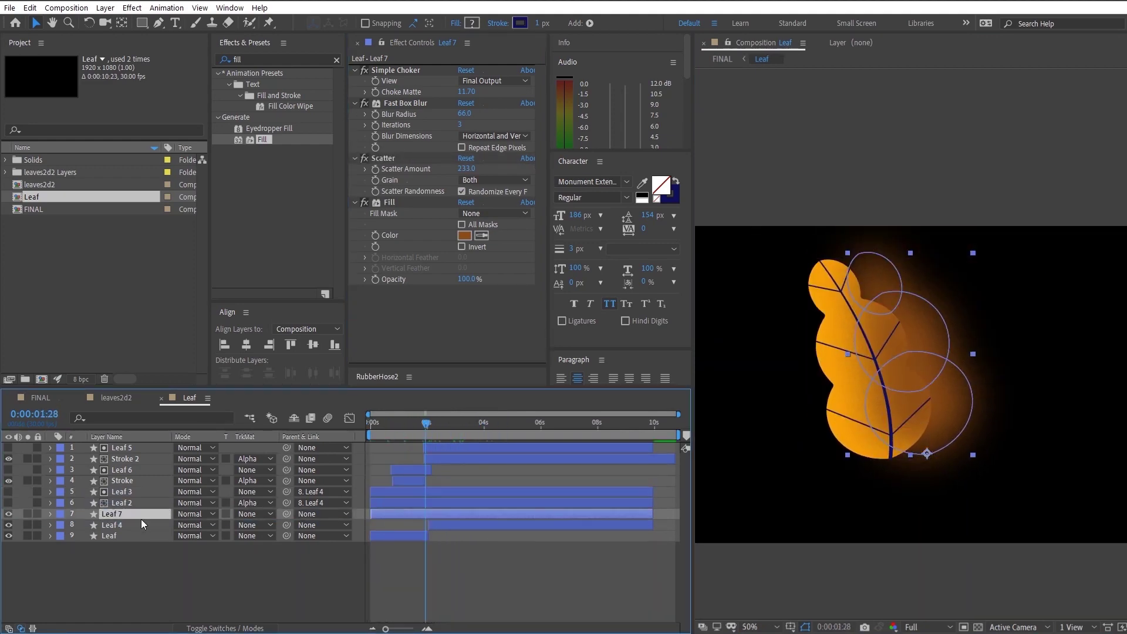
Step: Try to apply a Set Matte effect to Leaf 7 with Leaf 4 as the matte layer
double_click(246, 60)
type("set")
double_click(272, 150)
left_click(477, 301)
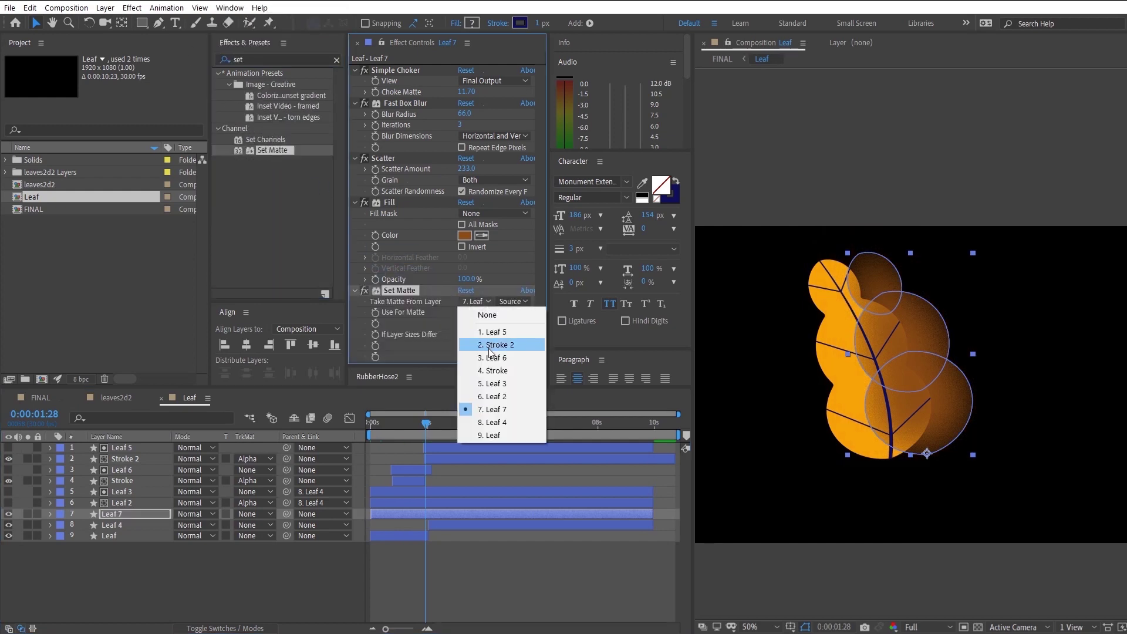
left_click(493, 422)
Step: Place a duplicate of Leaf 4 directly above Leaf 7 and extend its start to the beginning of the composition
left_click(130, 525)
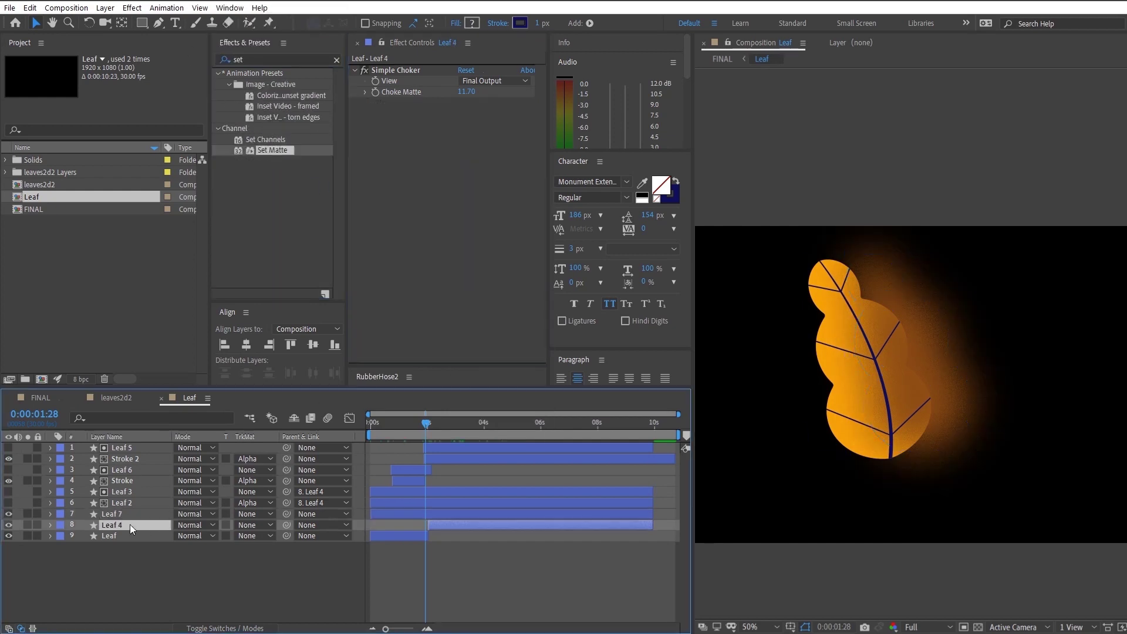
key("ctrl+z")
key("ctrl+z")
left_click_drag(428, 514, 370, 514)
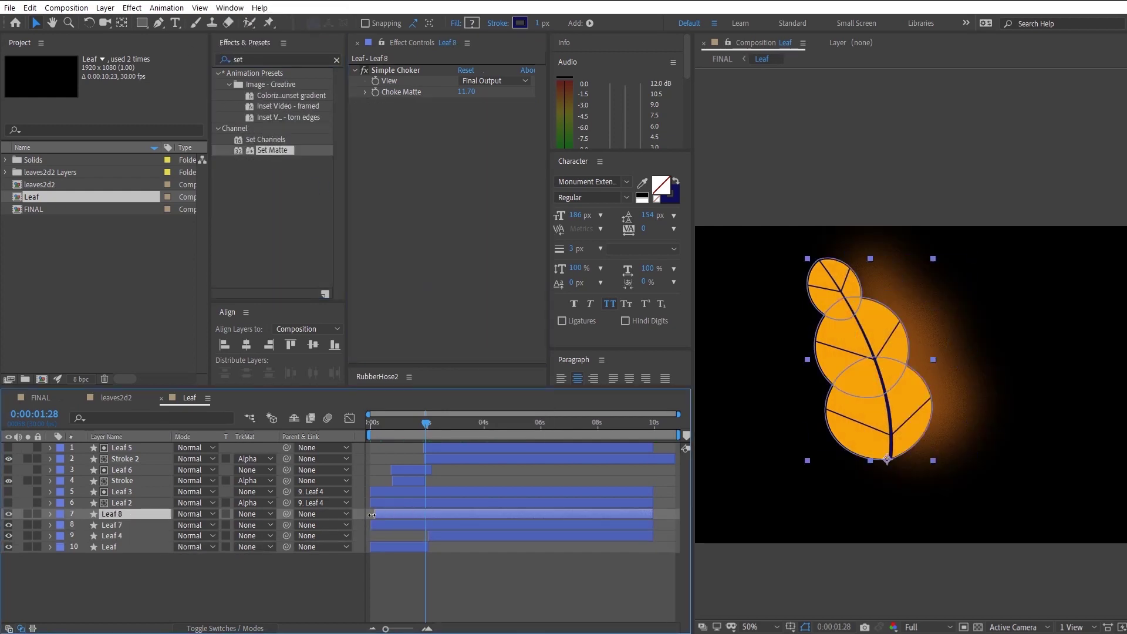
Step: Give Leaf 7 an Alpha Matte from Leaf 8 so the grainy shading stays inside the leaf
left_click(254, 525)
left_click(287, 555)
left_click(915, 499)
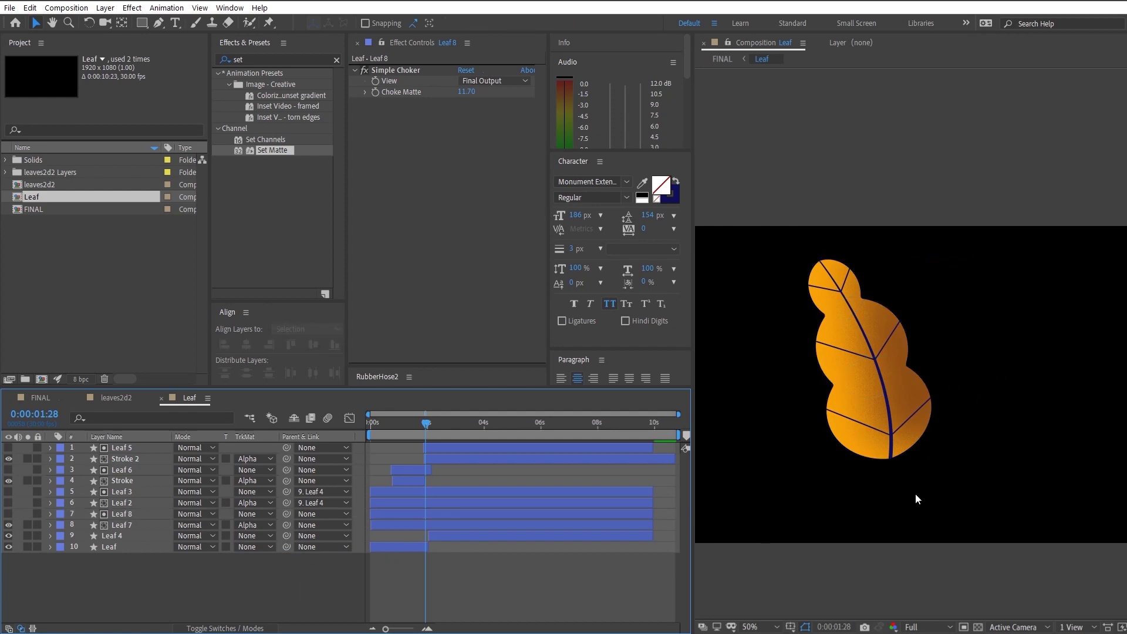
Step: Switch to the FINAL composition and preview the shaded leaf animation from the start
left_click(722, 58)
left_click_drag(426, 424, 367, 434)
key("space")
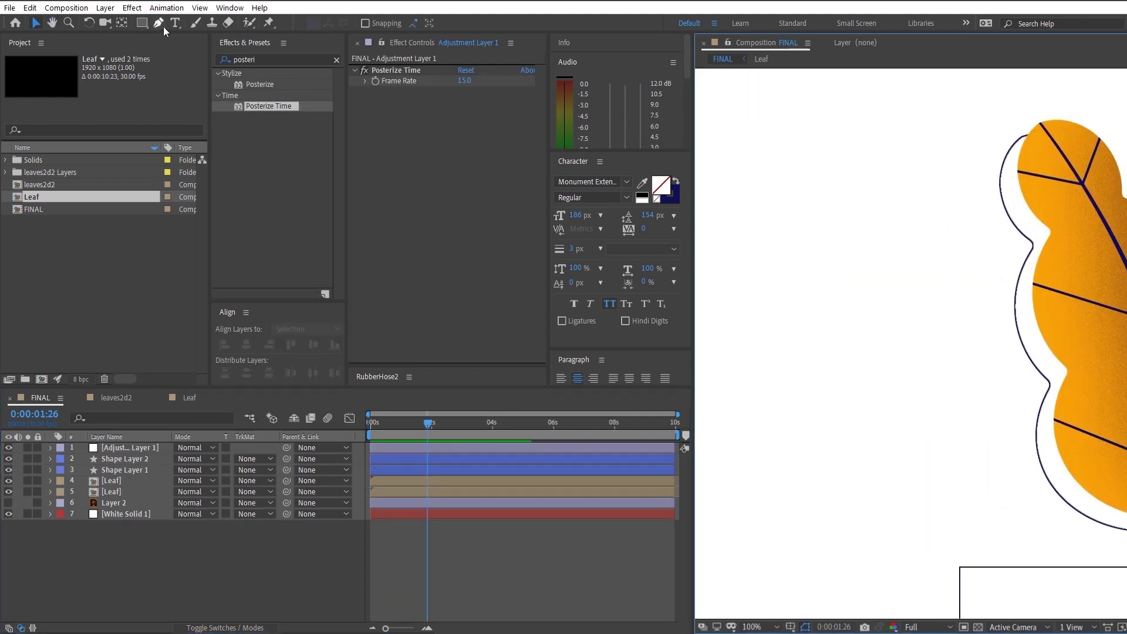
Step: Draw a horizontal line with the Pen tool beside the leaf, curving its end up and back into a loop
left_click(159, 23)
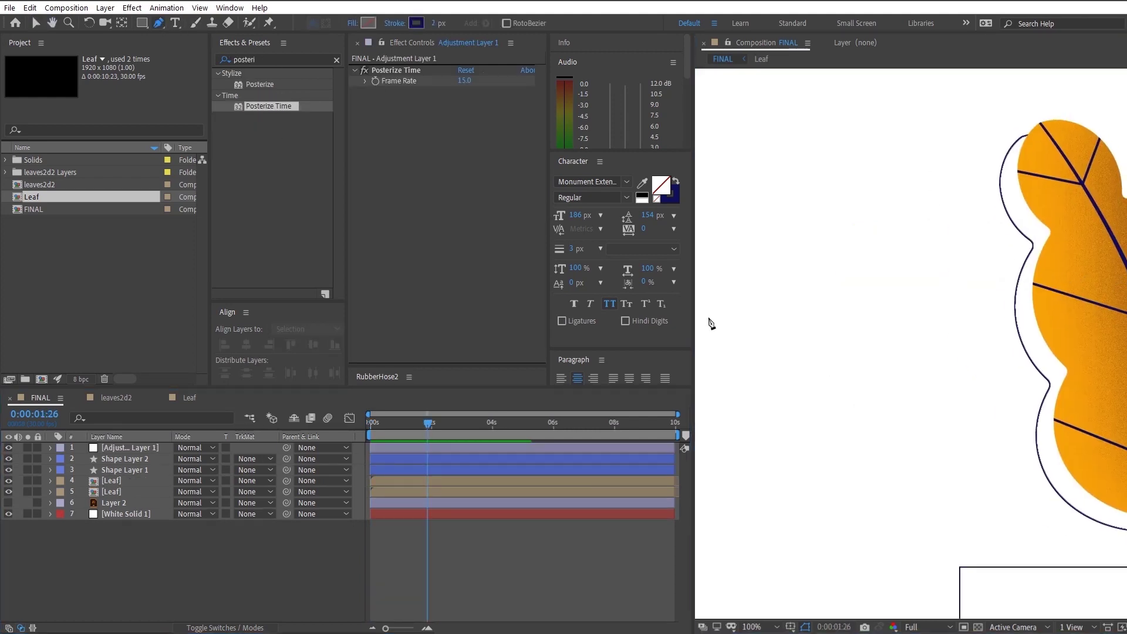
left_click(732, 314)
left_click(887, 313)
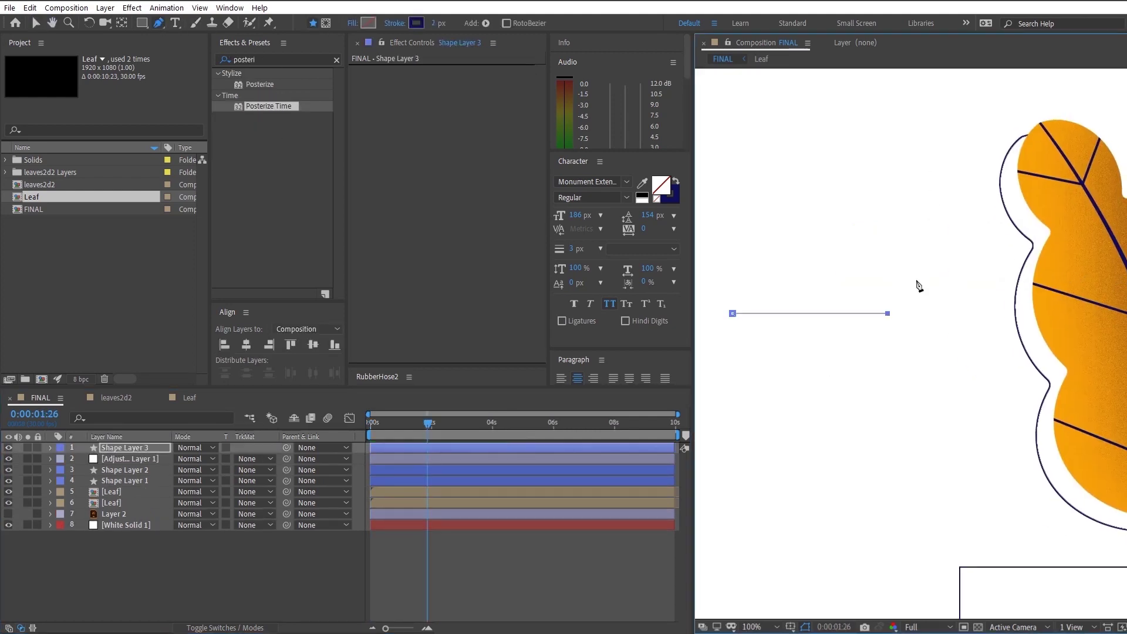
left_click_drag(917, 284, 919, 259)
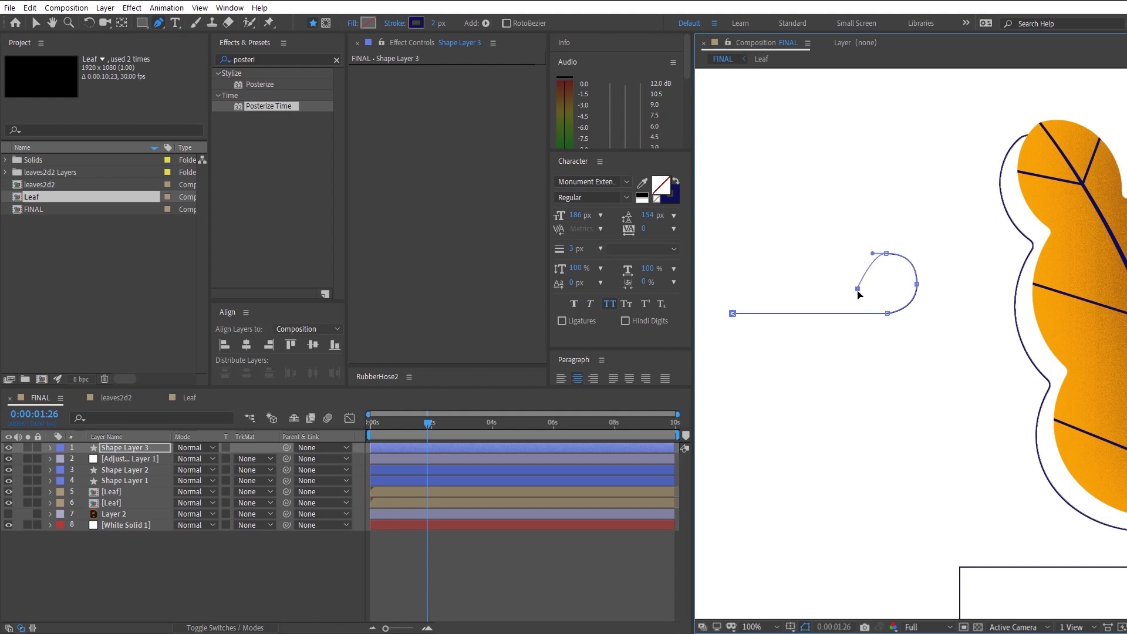
left_click_drag(858, 290, 859, 317)
Step: Adjust the curve handles of the loop's upper points to make it rounder
scroll(872, 293, "up", 1)
left_click_drag(918, 277, 900, 278)
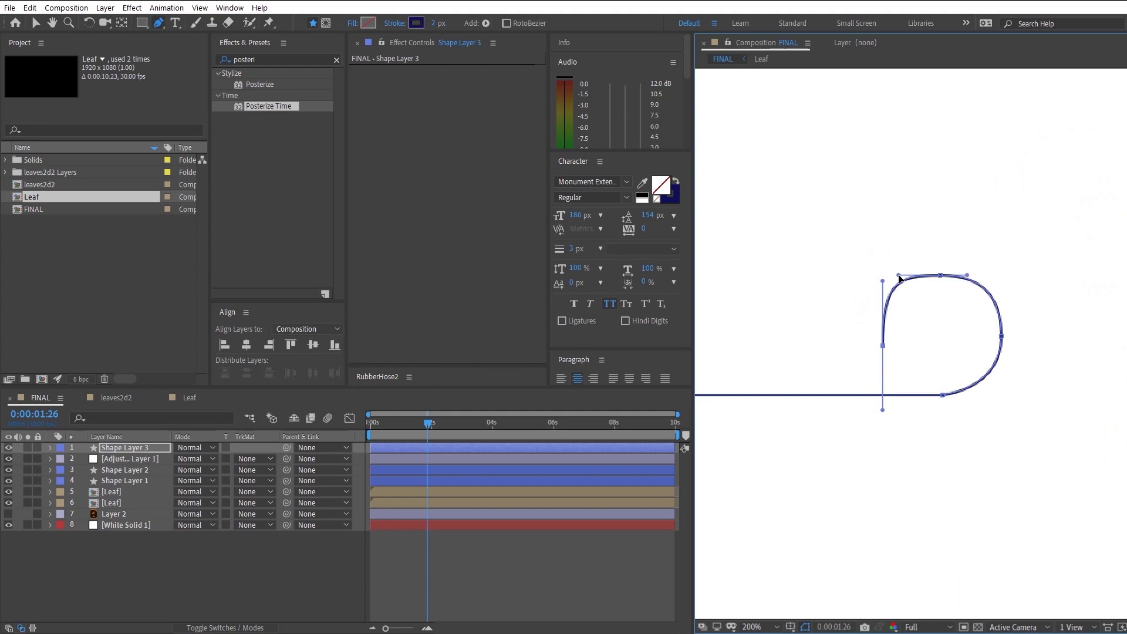
left_click(940, 276)
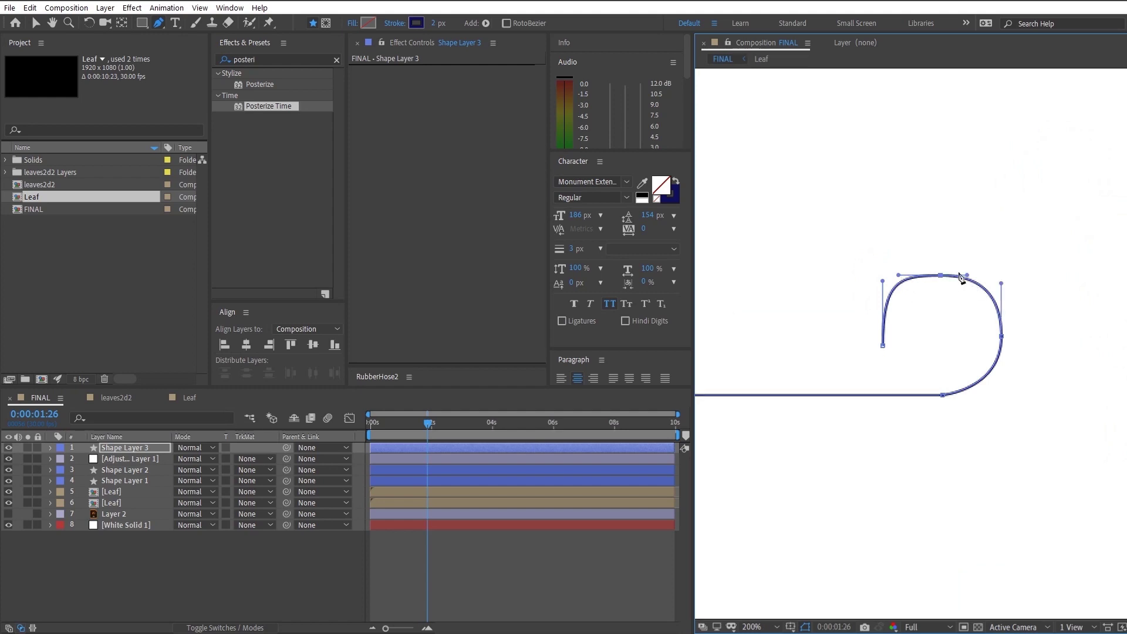
left_click_drag(982, 277, 986, 278)
left_click_drag(898, 276, 884, 296)
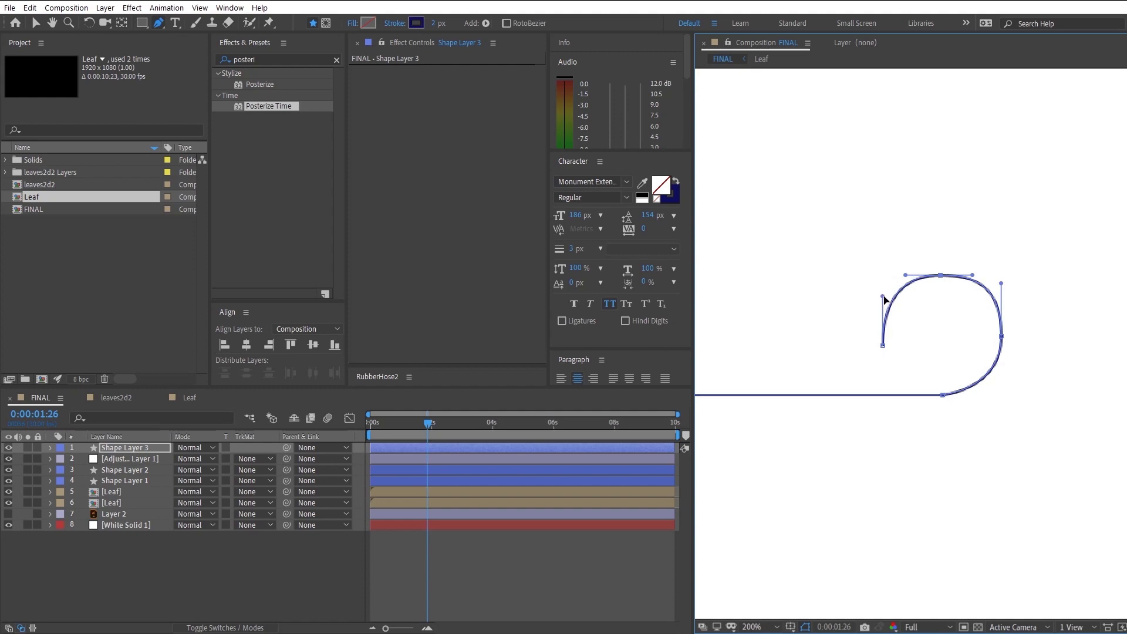
Step: Close the loop back onto the baseline and extend the line horizontally to the leaf
left_click_drag(883, 347, 883, 410)
left_click_drag(1009, 472, 1066, 408)
key("ctrl+z")
left_click_drag(998, 397, 936, 393)
scroll(1039, 394, "down", 1)
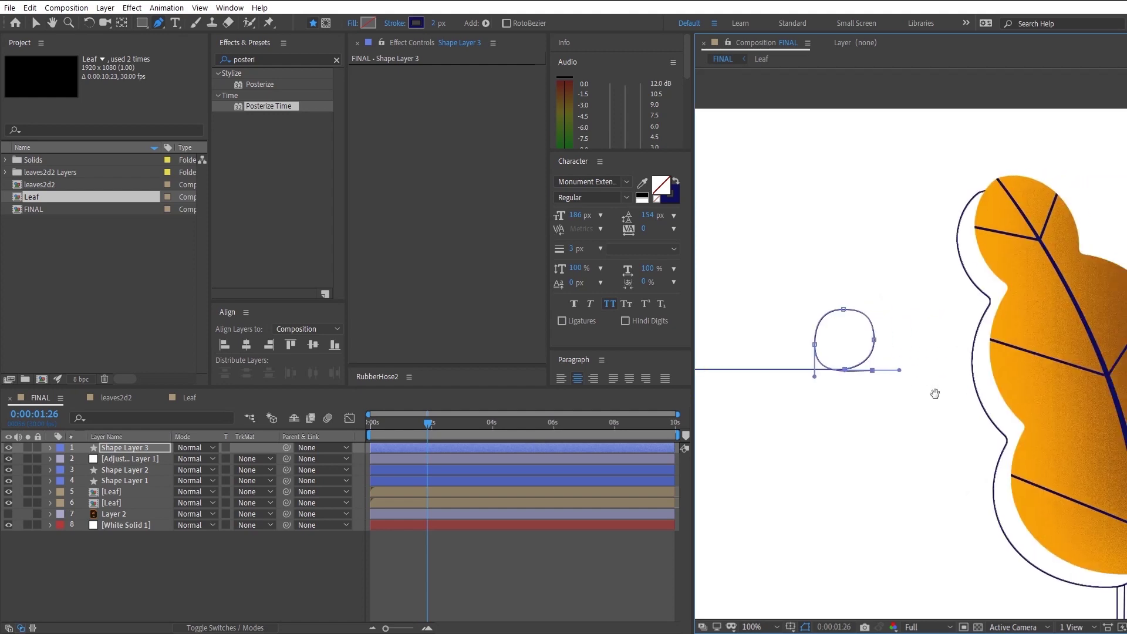
left_click(996, 372)
Step: Set the looping line's stroke width to 3 px and deselect the shape
scroll(909, 394, "up", 1)
left_click_drag(804, 376, 883, 493)
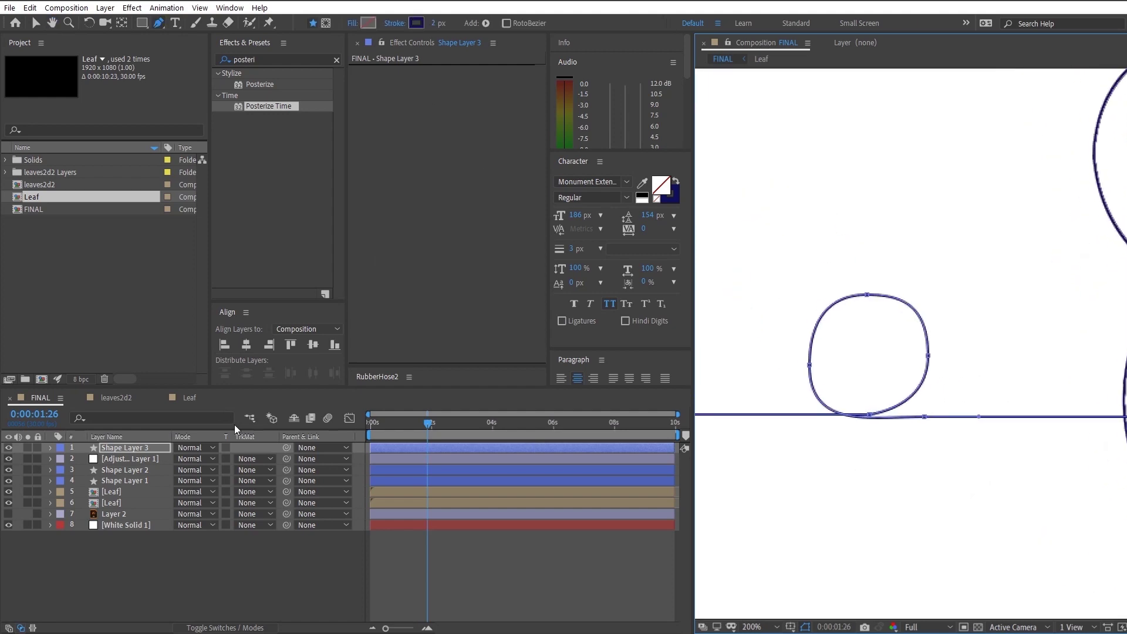
mouse_move(433, 27)
left_mouse_down()
mouse_move(455, 27)
mouse_move(440, 25)
left_mouse_up()
scroll(976, 362, "down", 2)
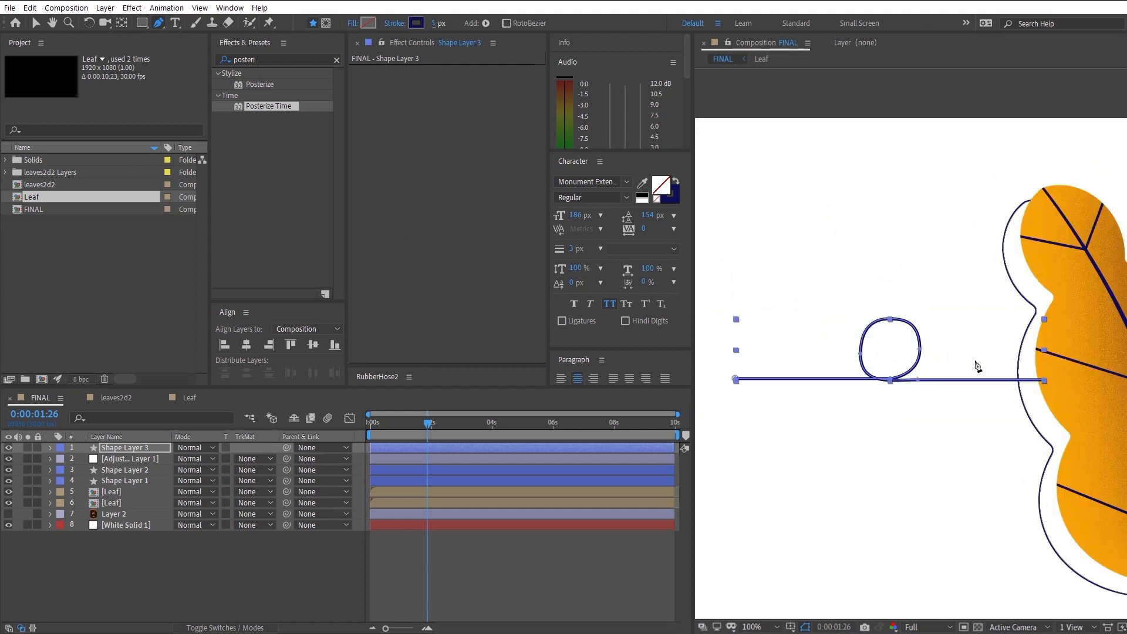
scroll(904, 334, "up", 2)
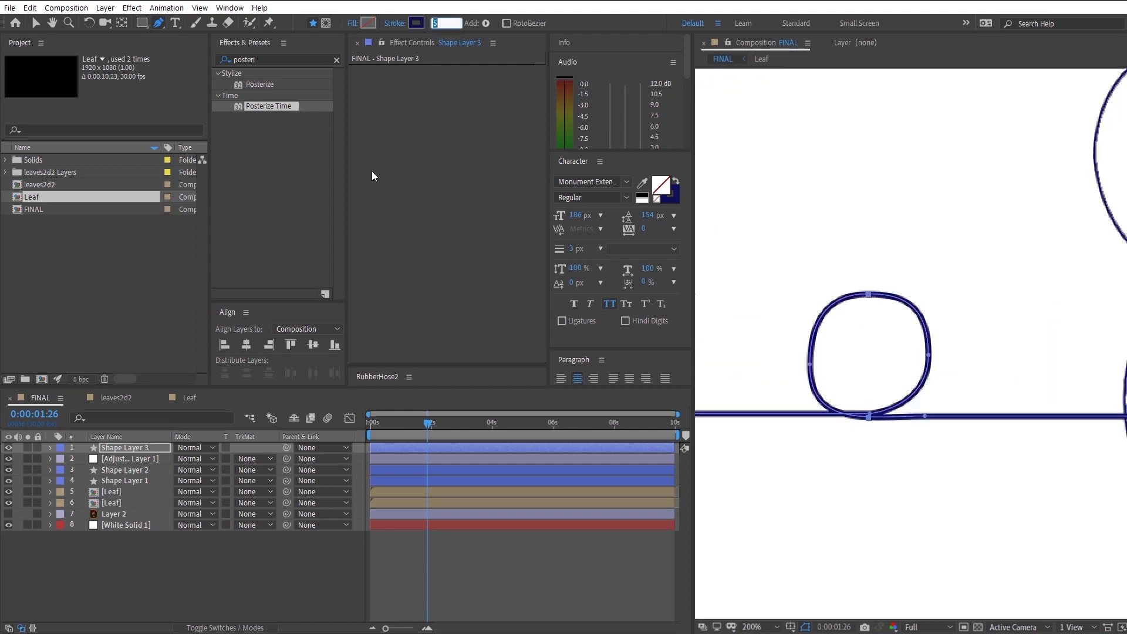
type("3")
key("Return")
left_click(158, 573)
Step: Add a dash and a gap to the stroke of Shape Layer 3
left_click(50, 447)
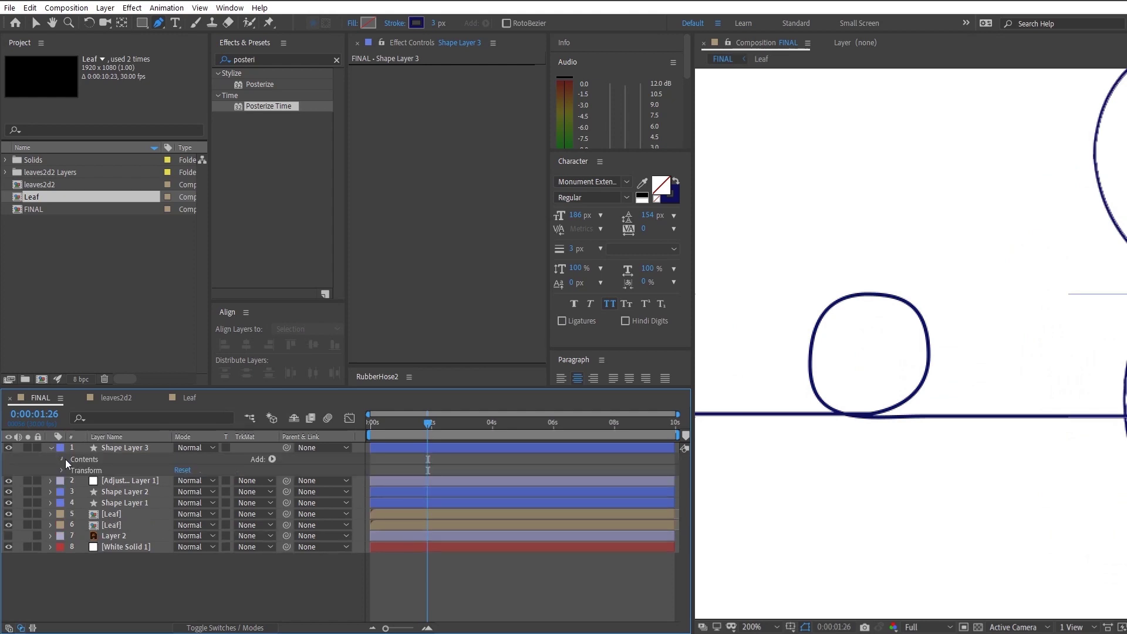
left_click(63, 459)
left_click(125, 482)
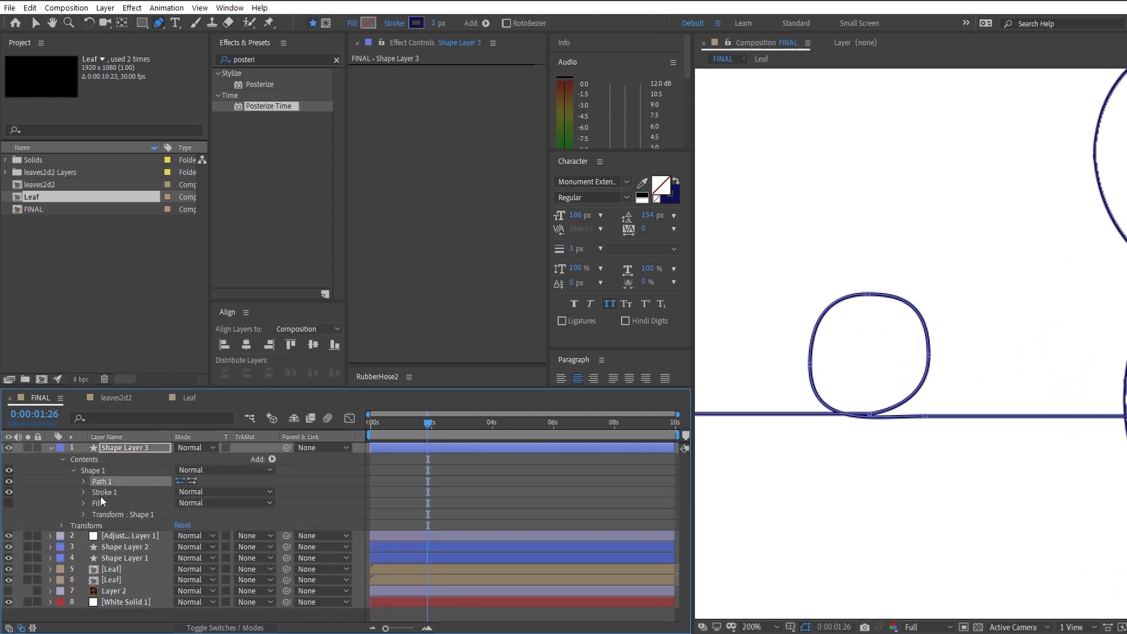
left_click(272, 459)
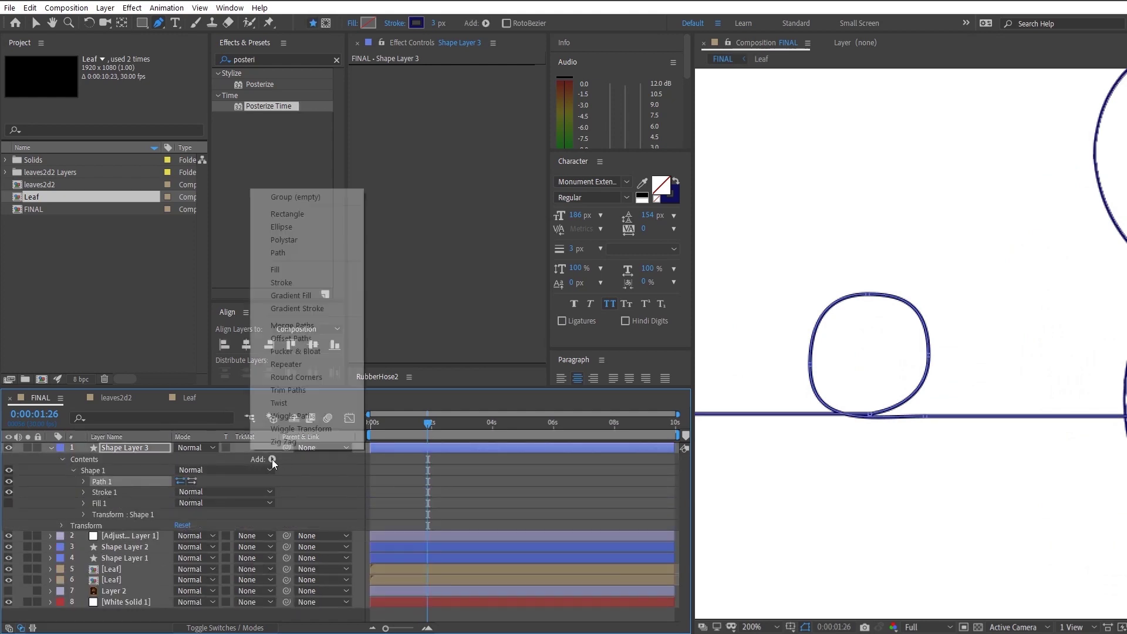
left_click(99, 493)
left_click(85, 491)
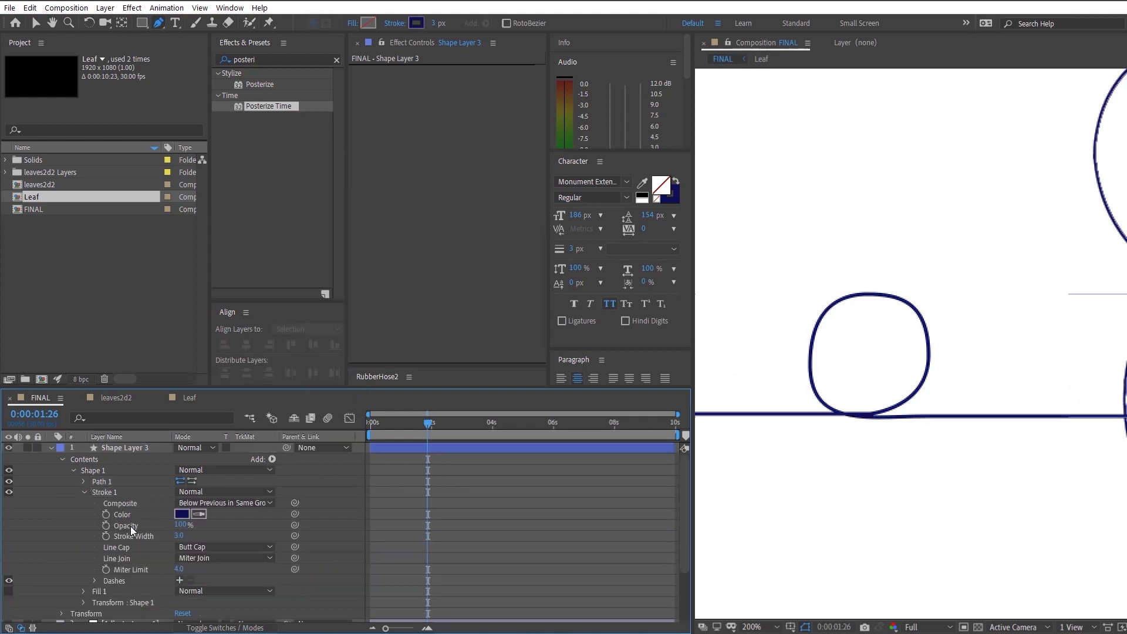
left_click(180, 580)
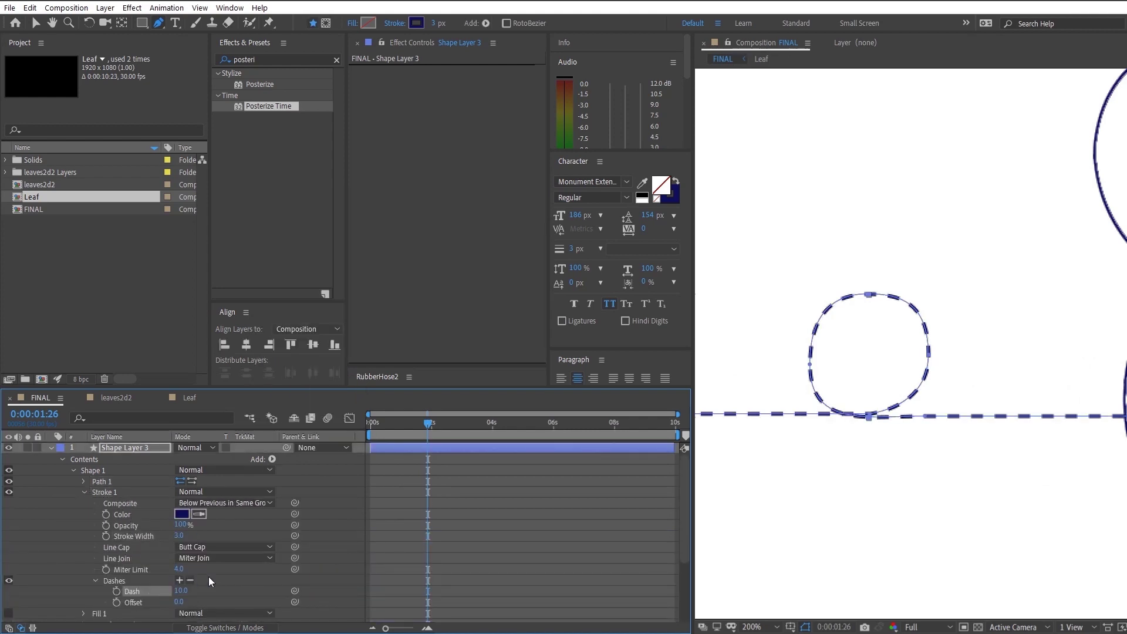
left_click(179, 581)
Step: Add a second dash to the stroke, then set Dash to 105 and Dash 2 to 68
scroll(181, 578, "down", 2)
left_click(179, 547)
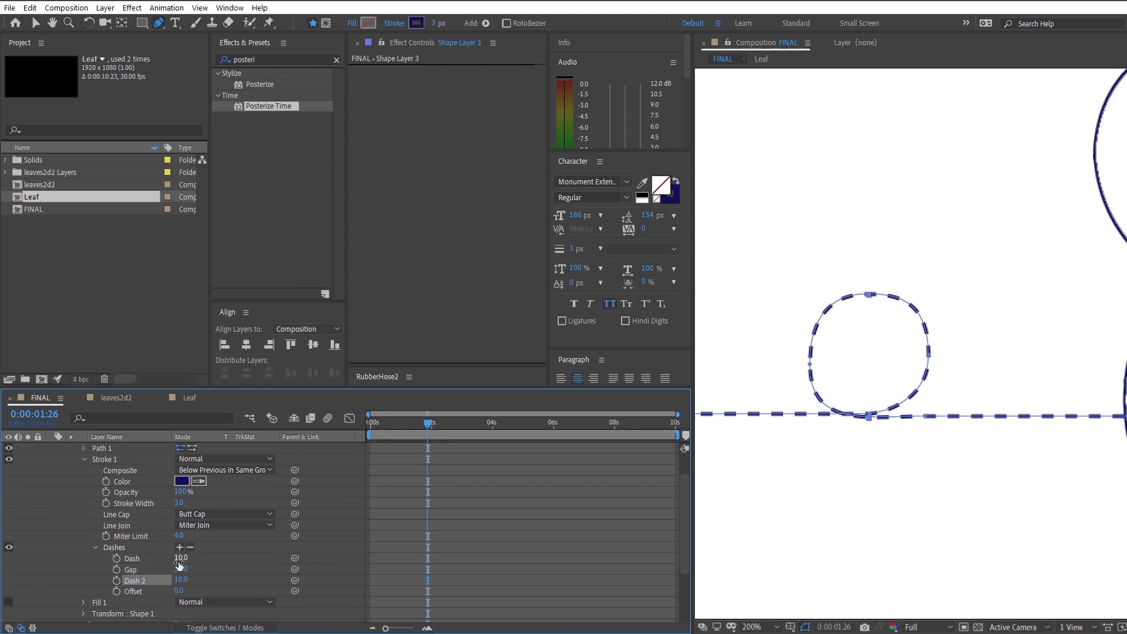
left_click_drag(180, 557, 244, 554)
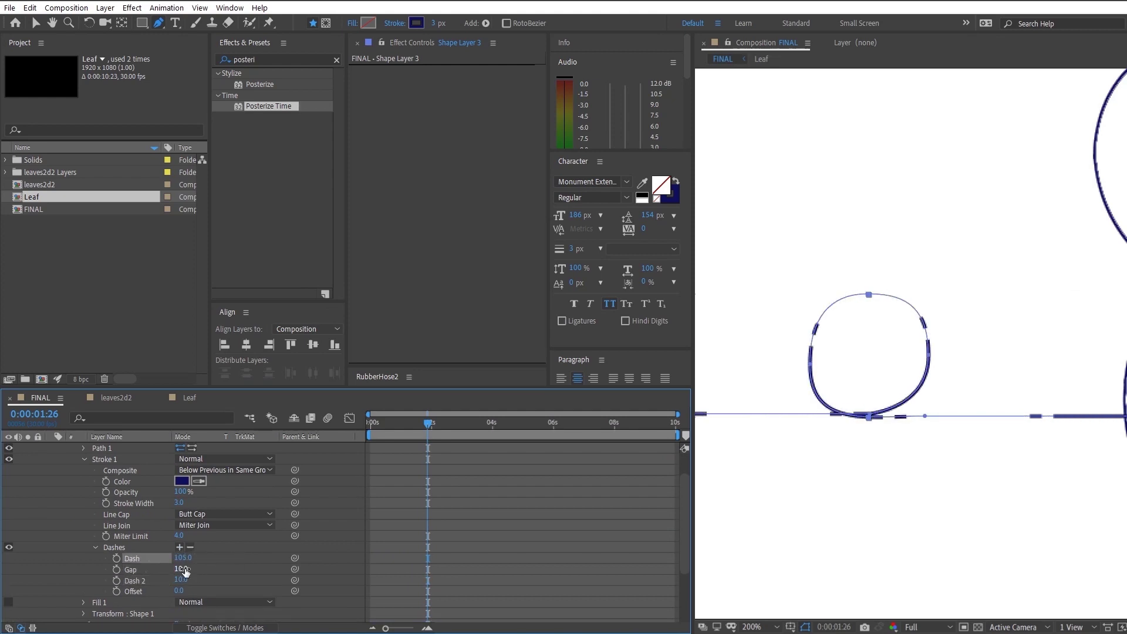
left_click_drag(184, 580, 247, 584)
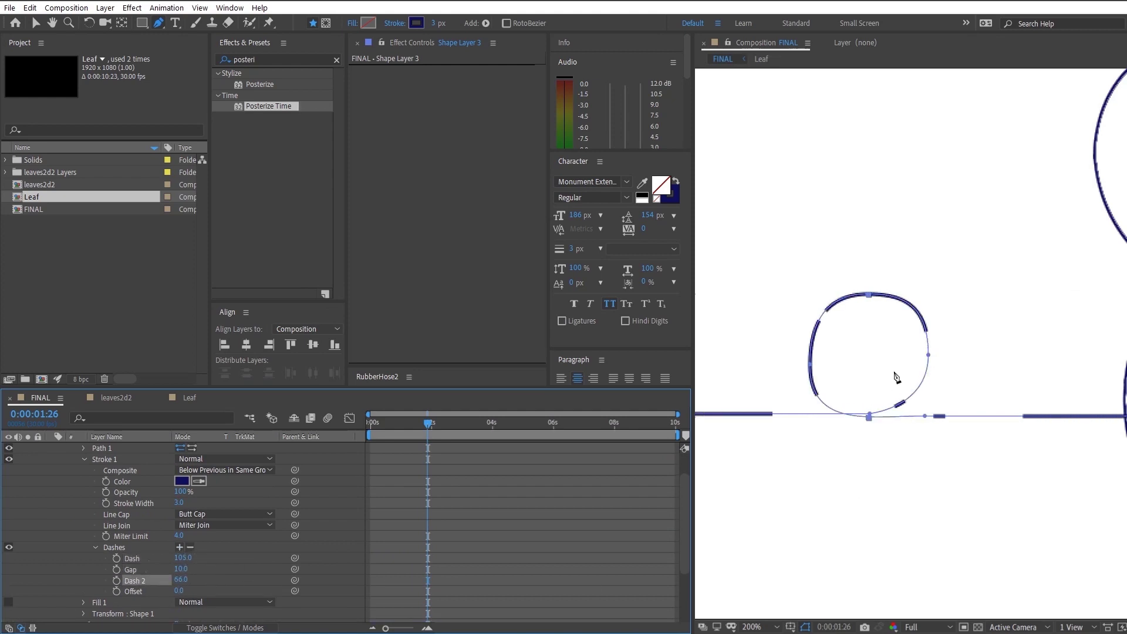
Step: Go to the start of the composition and scrub the looping line's dash Offset to about -212 to test the dash movement
scroll(910, 376, "down", 2)
key("Home")
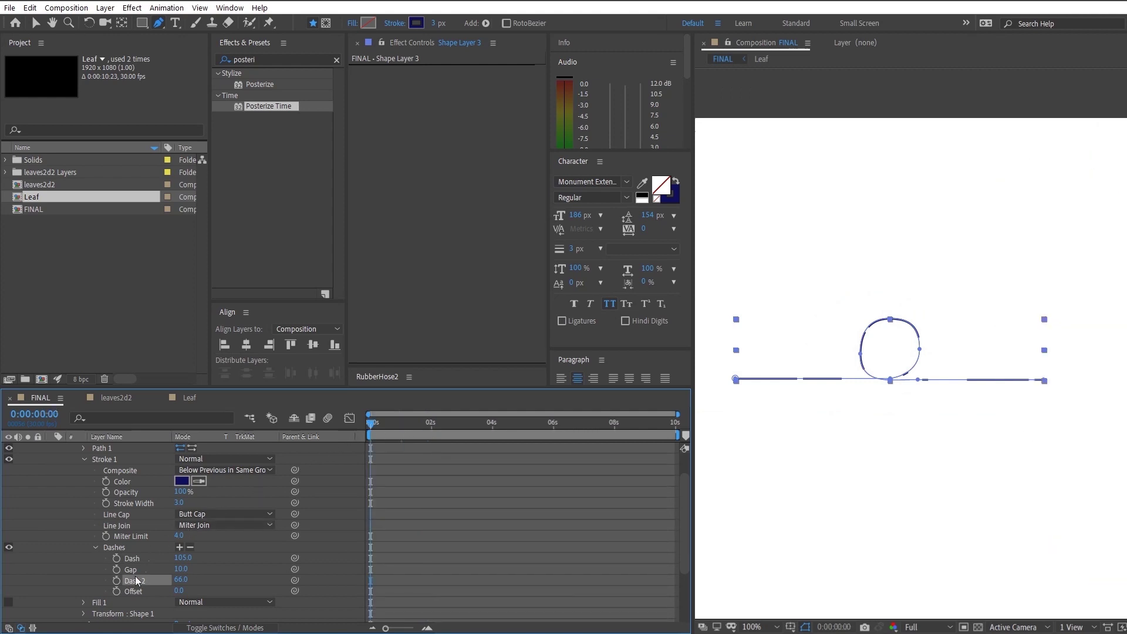
scroll(237, 577, "down", 1)
scroll(237, 577, "up", 2)
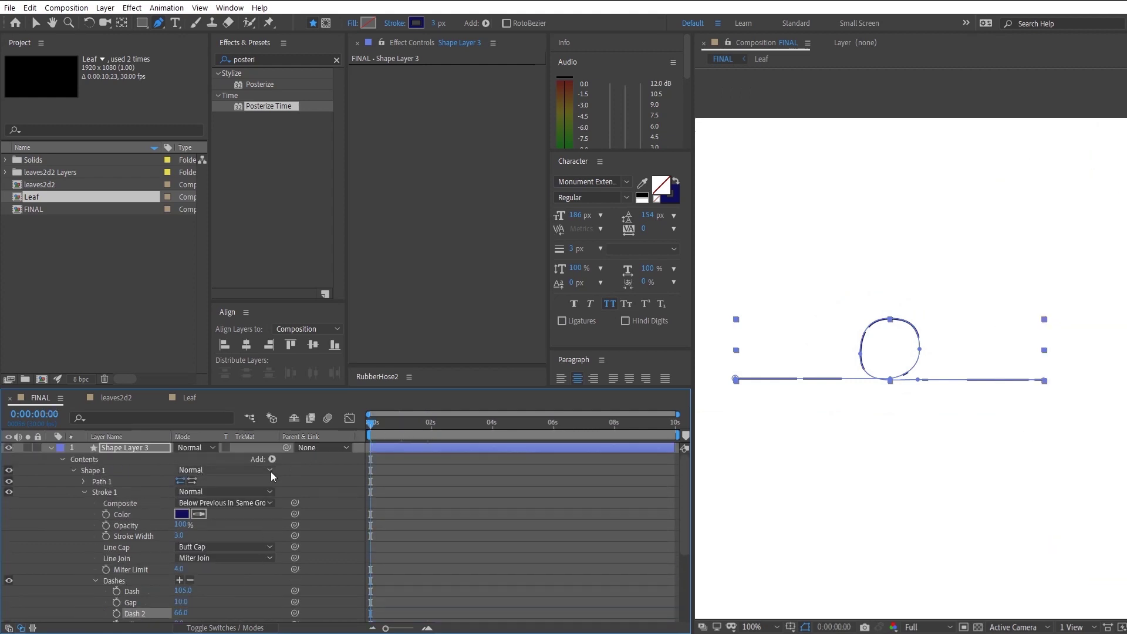
scroll(223, 553, "down", 1)
left_click_drag(180, 592, 70, 622)
Step: Add the expression -time*30; to the looping line's dash Offset and preview the moving dashes
left_click(116, 590, "alt")
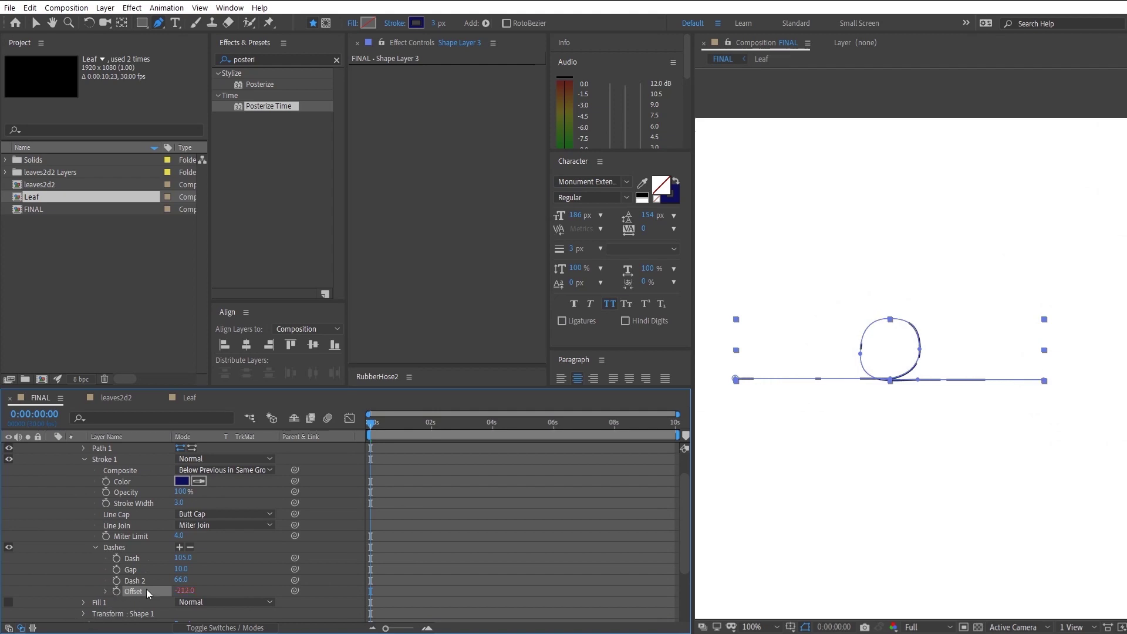
type("time")
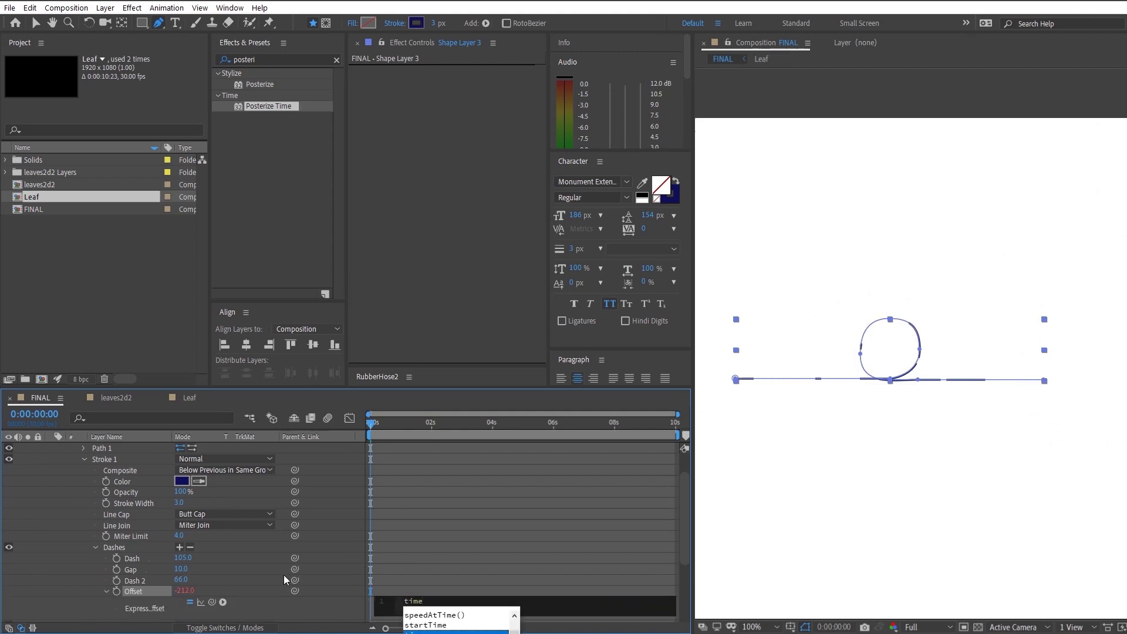
type("*30;")
key("ctrl+a")
key("Left")
type("-")
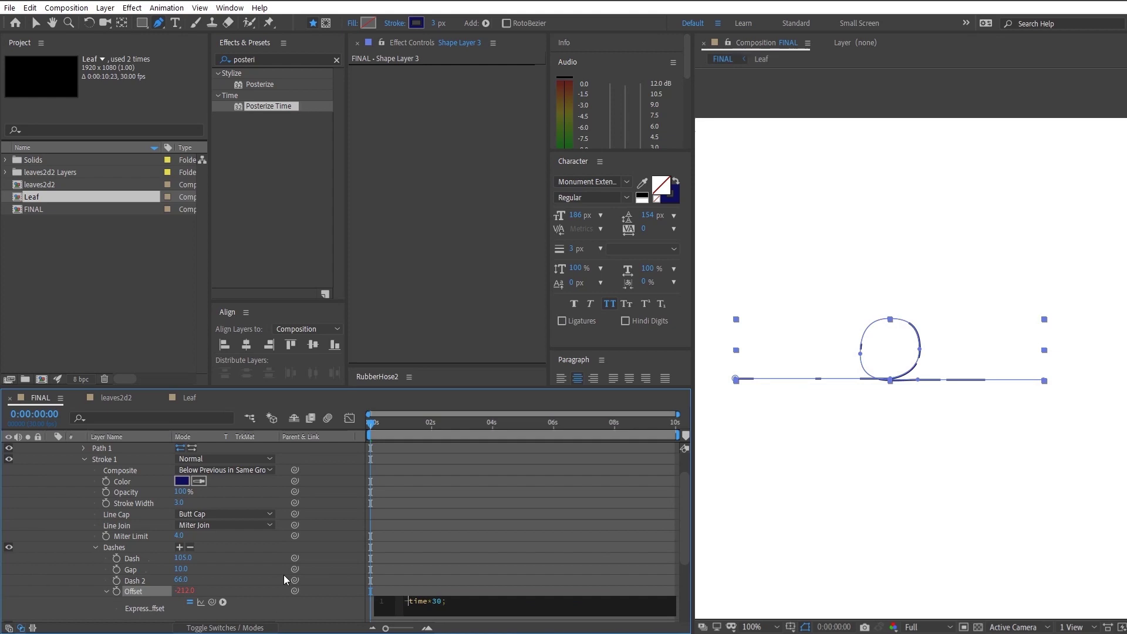
left_click(399, 527)
key("space")
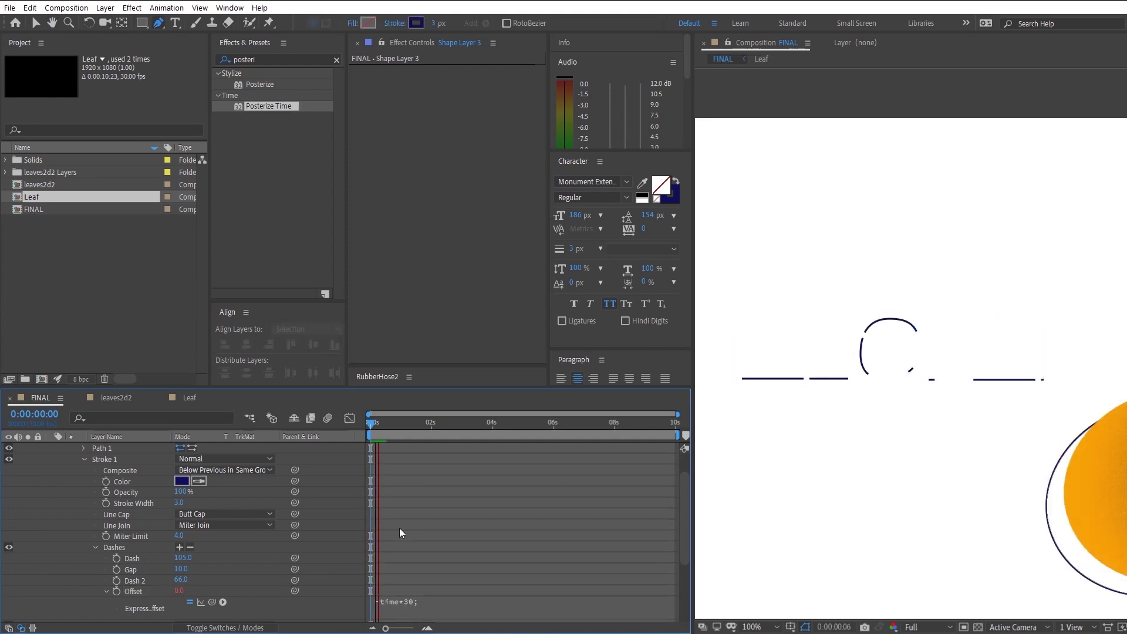
Step: Change the dash Offset expression to -time*300; and preview the faster dash movement
double_click(436, 612)
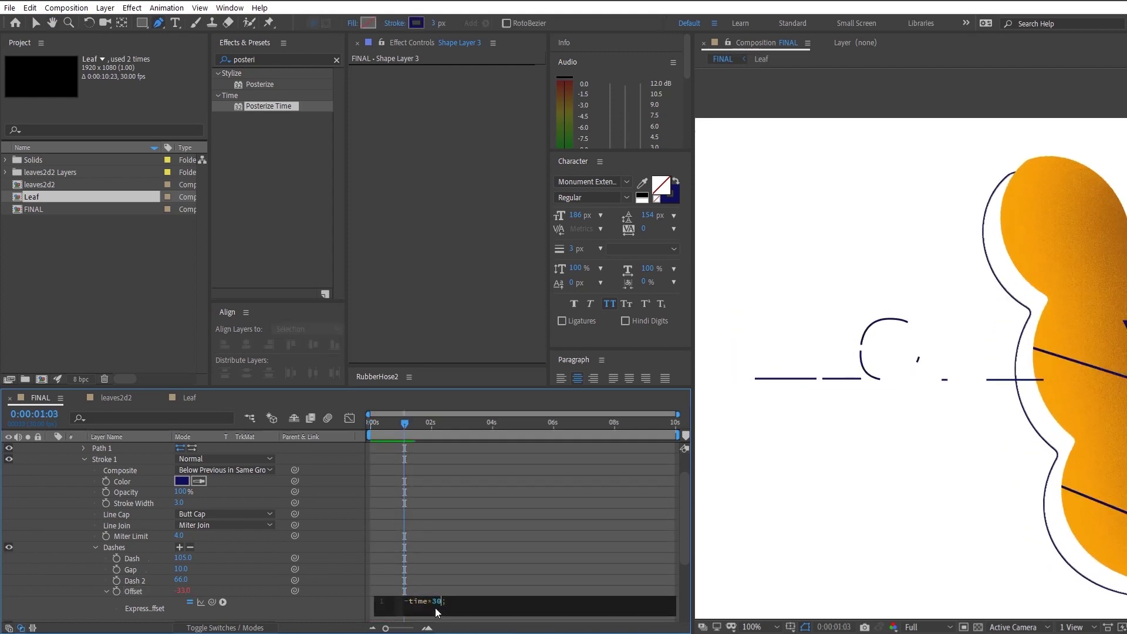
type("300")
key("Return")
left_click(481, 532)
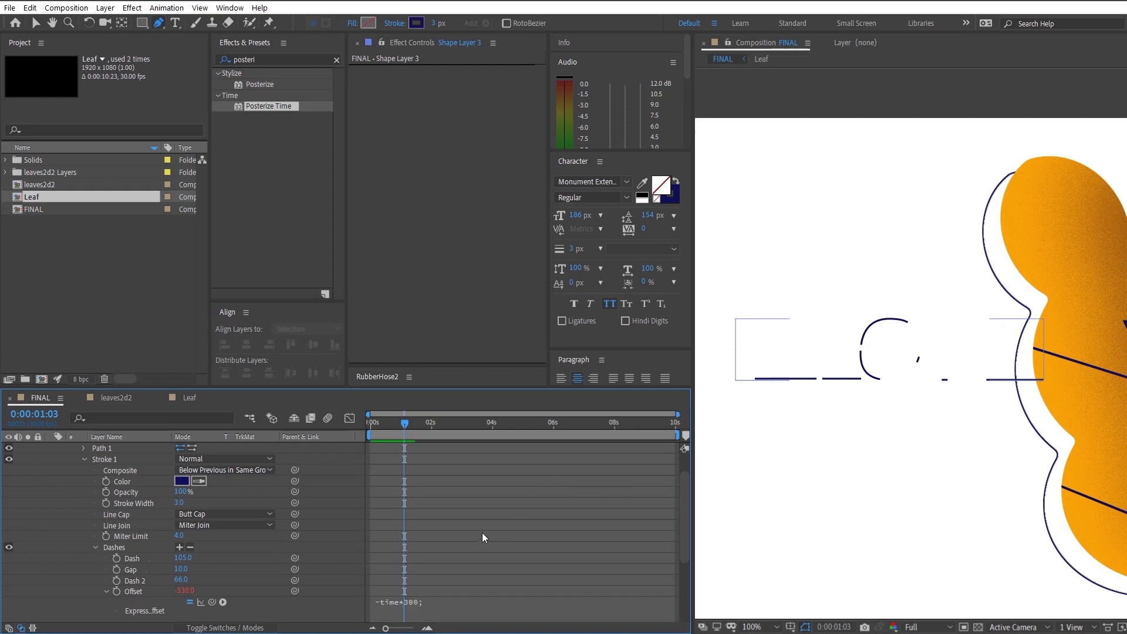
key("space")
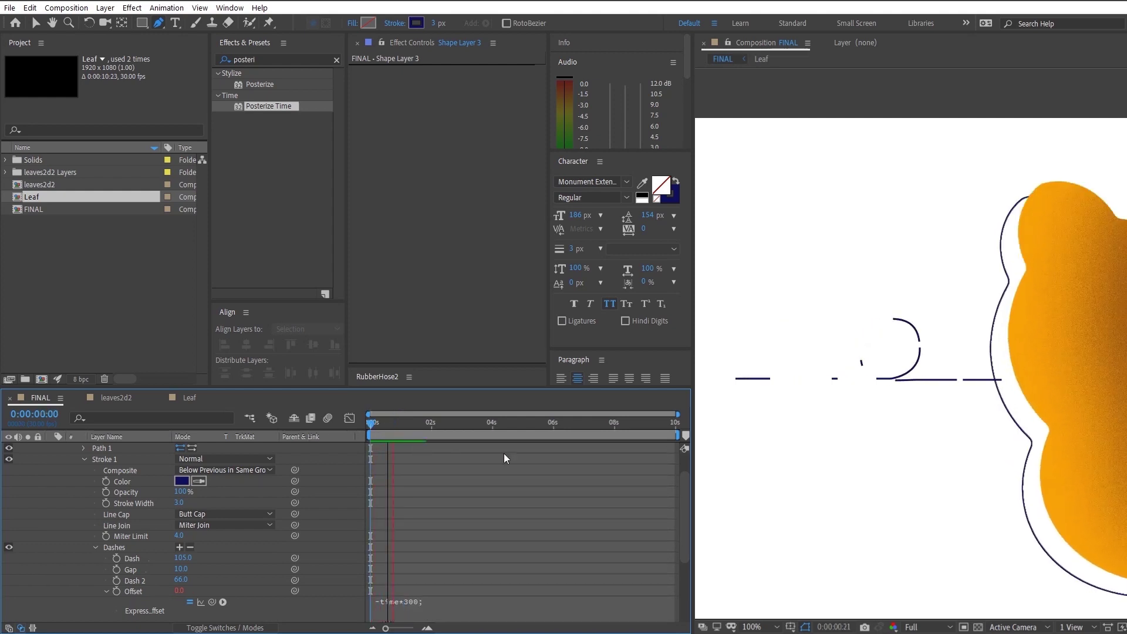
key("space")
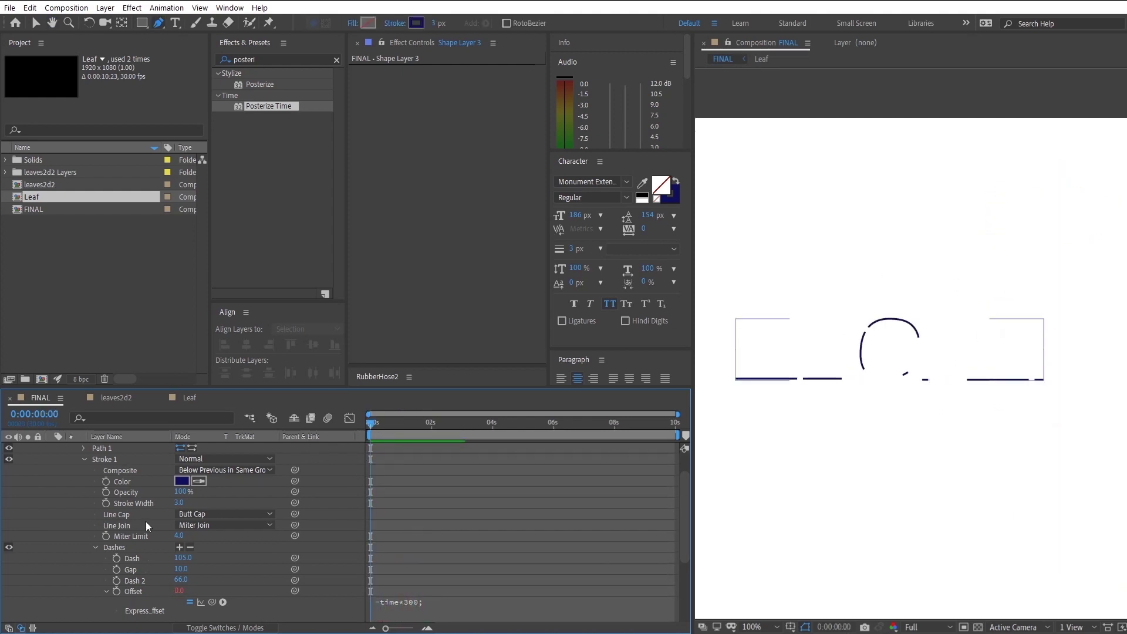
Step: Add Trim Paths to Shape Layer 3, reveal its properties and test the End value
scroll(145, 521, "up", 2)
left_click(272, 459)
left_click(298, 391)
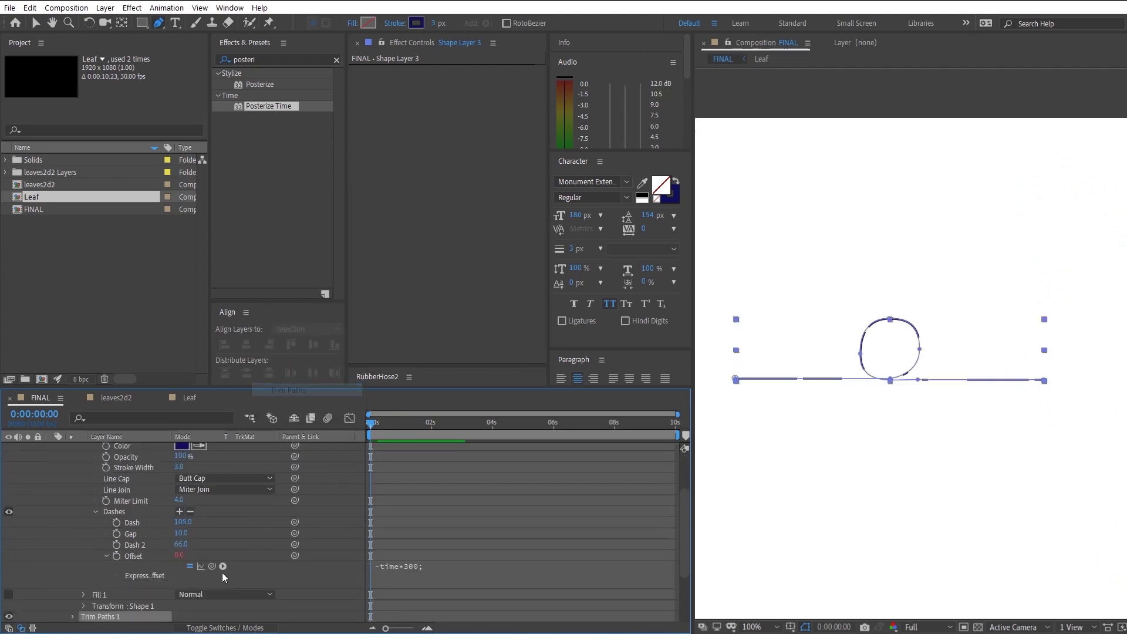
left_click(73, 550)
mouse_move(174, 573)
left_mouse_down()
mouse_move(163, 573)
mouse_move(188, 580)
left_mouse_up()
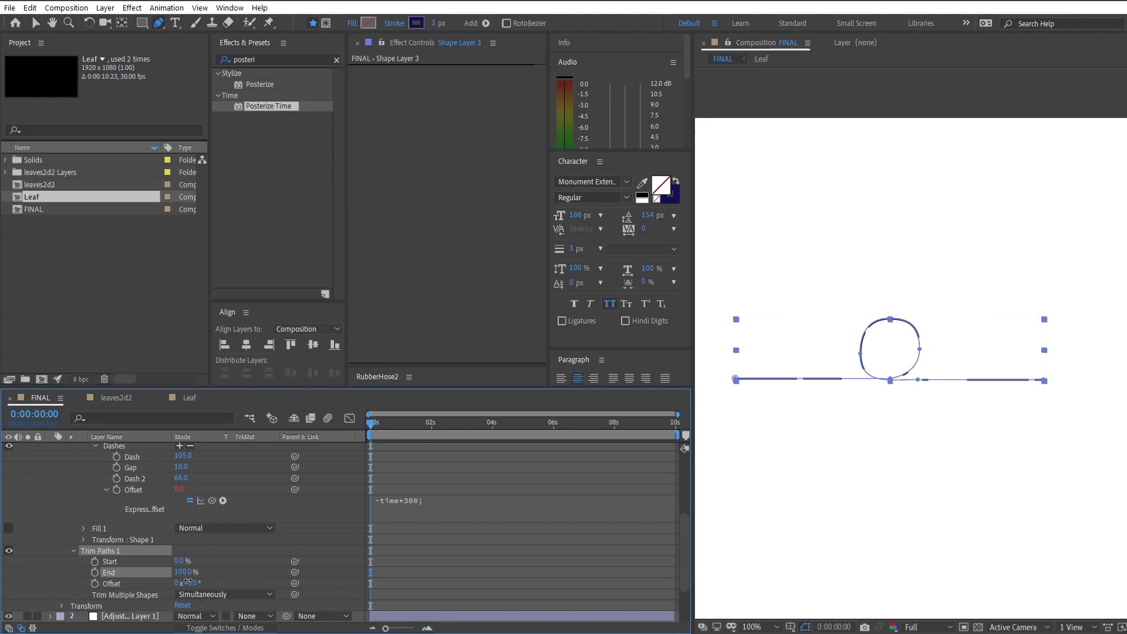
Step: Keyframe the Trim Paths End from 0% at the composition's start to 100% at 1 second
mouse_move(392, 424)
left_mouse_down()
mouse_move(436, 434)
mouse_move(410, 434)
left_mouse_up()
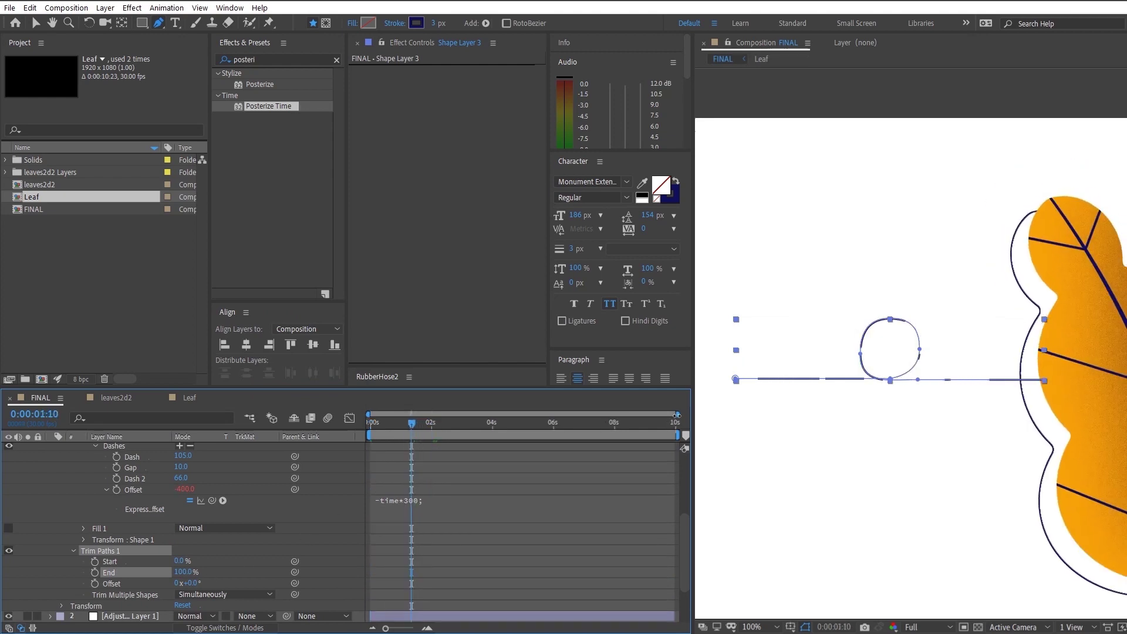
left_click_drag(677, 414, 562, 434)
left_click_drag(428, 432, 357, 434)
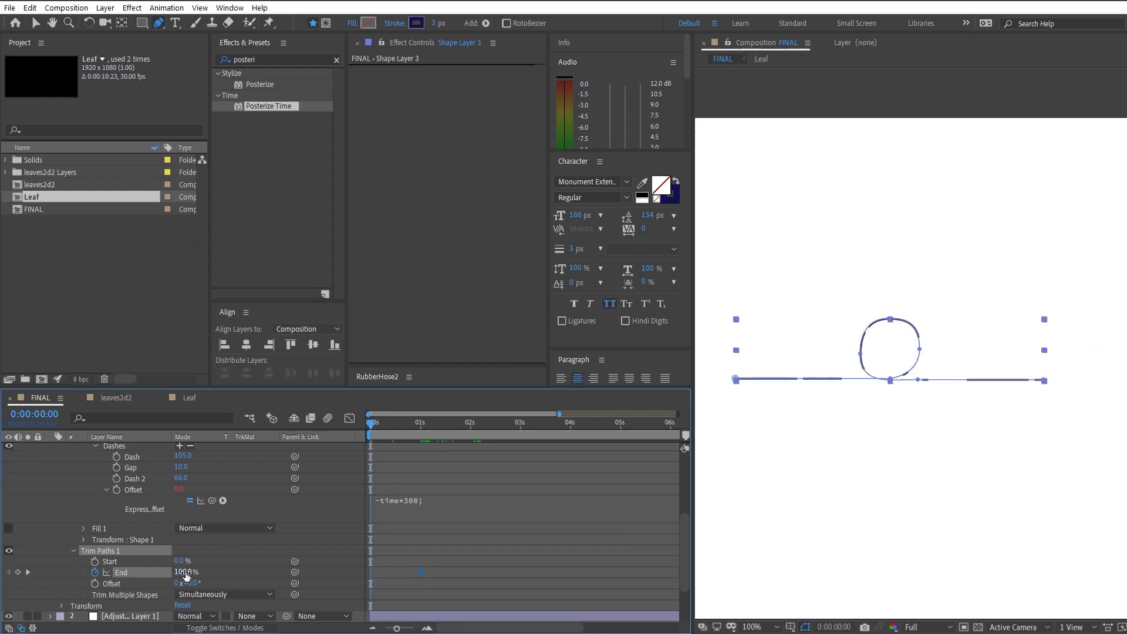
left_click_drag(182, 572, 132, 579)
Step: Keyframe the Trim Paths Start from 0% at 0:00:00:13 to 100% at 0:00:01:12 and preview the line
mouse_move(395, 438)
left_mouse_down()
mouse_move(404, 432)
mouse_move(394, 438)
left_mouse_up()
left_click(96, 562)
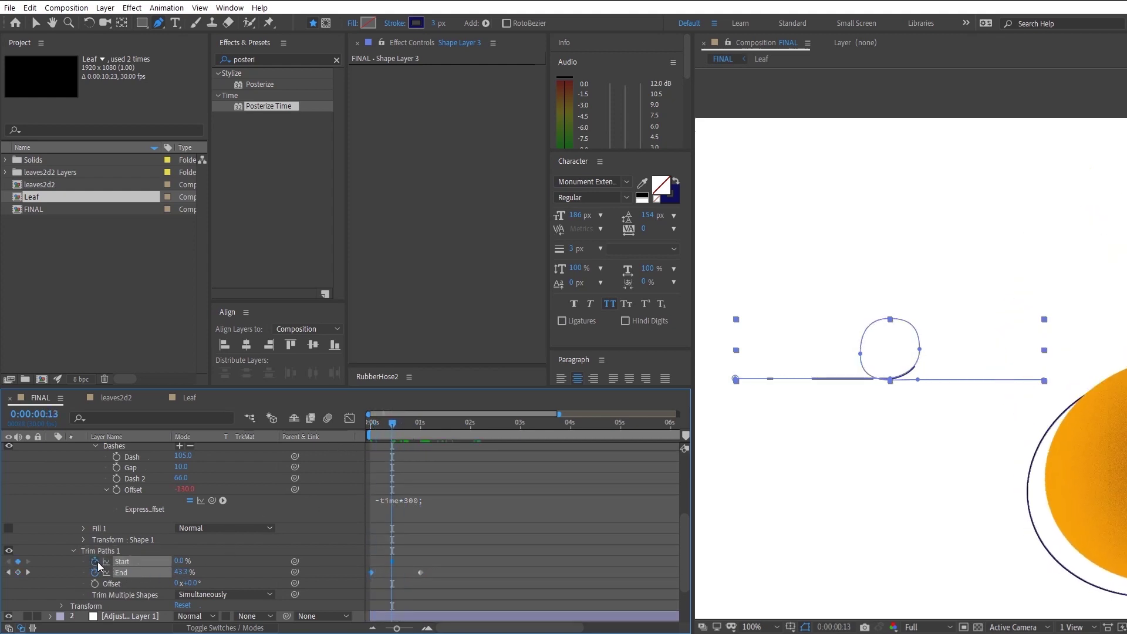
left_click(440, 422)
left_click_drag(176, 562, 259, 552)
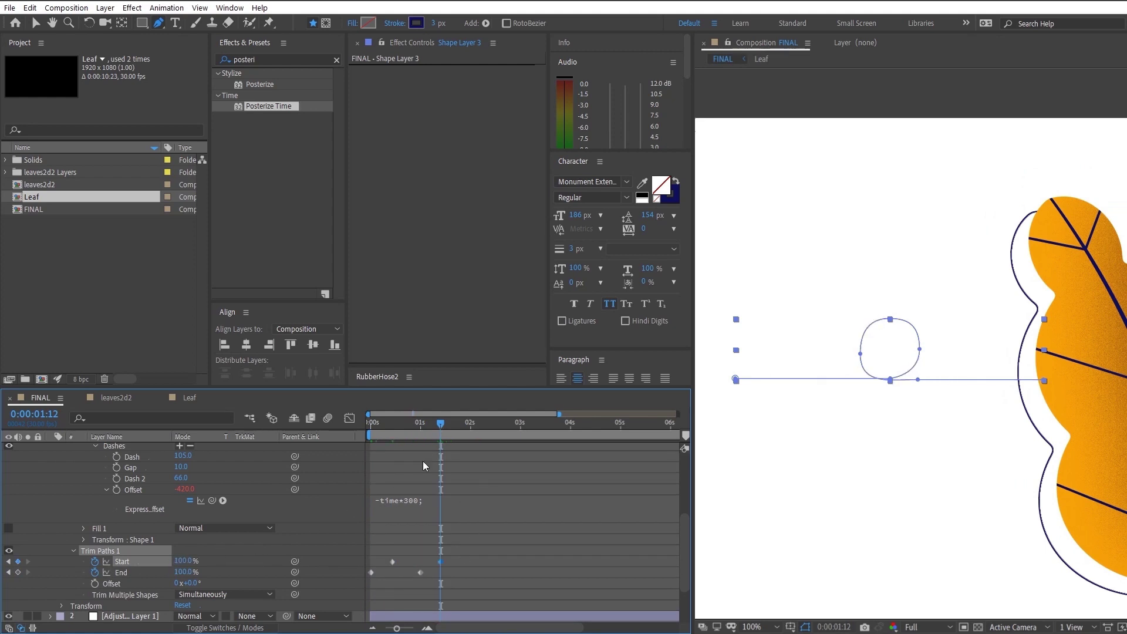
left_click_drag(429, 435, 282, 450)
scroll(855, 462, "down", 1)
key("space")
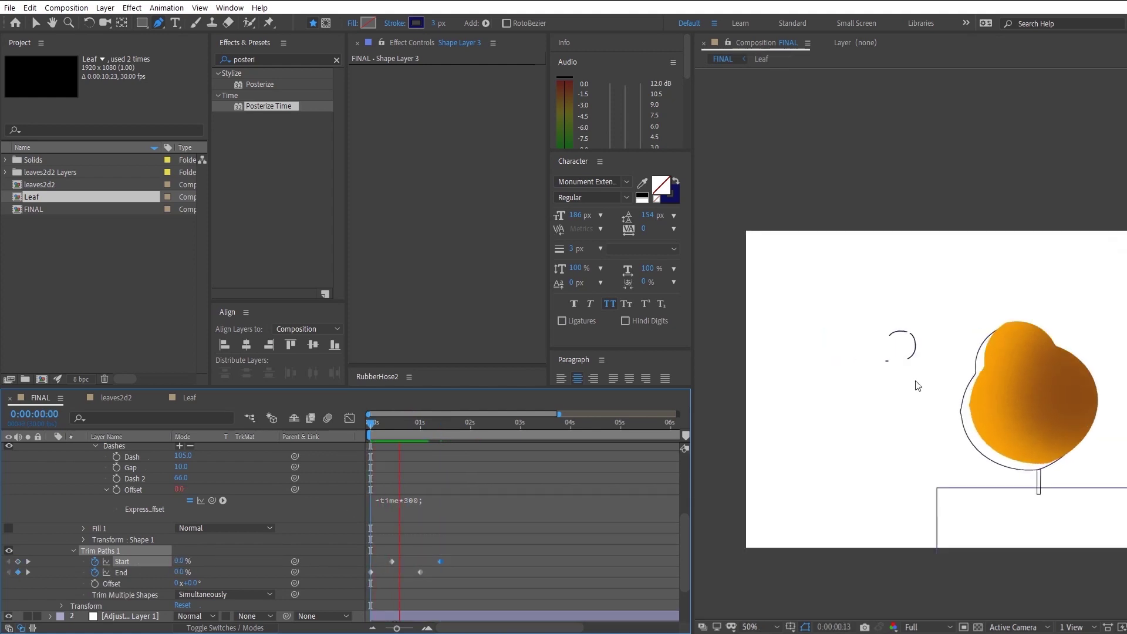
Step: Delay Shape Layer 3 to start at about 1:20, shift the looping line horizontally so it overlaps the leaf, and preview it
left_click_drag(373, 428, 496, 450)
scroll(413, 520, "up", 4)
left_click(52, 448)
key("v")
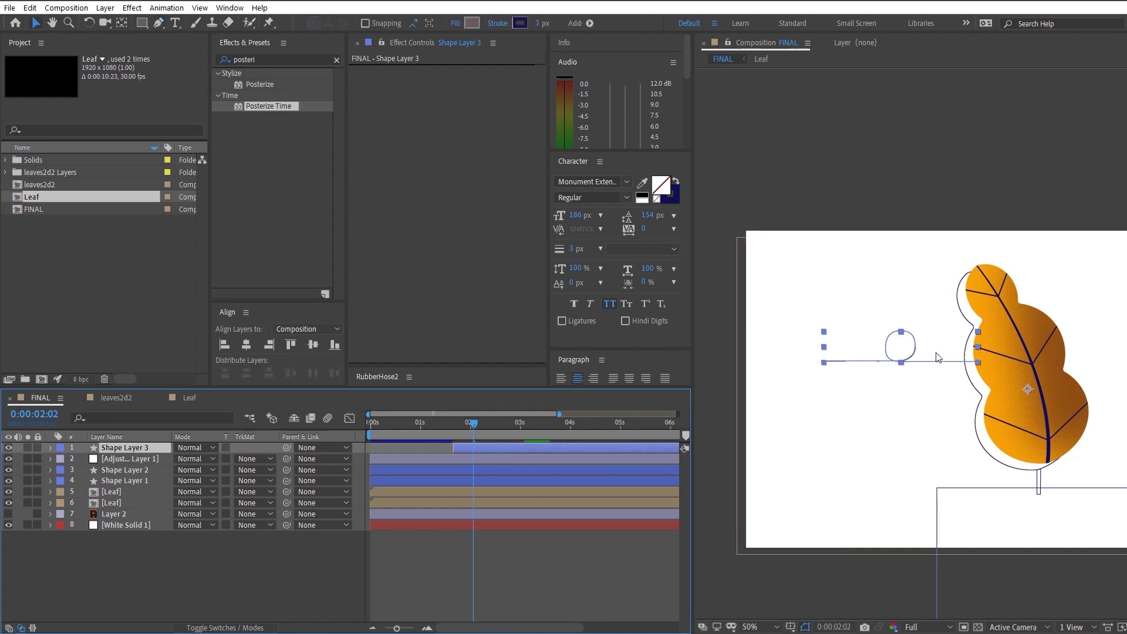
left_click_drag(935, 358, 1011, 360)
key("space")
key("space")
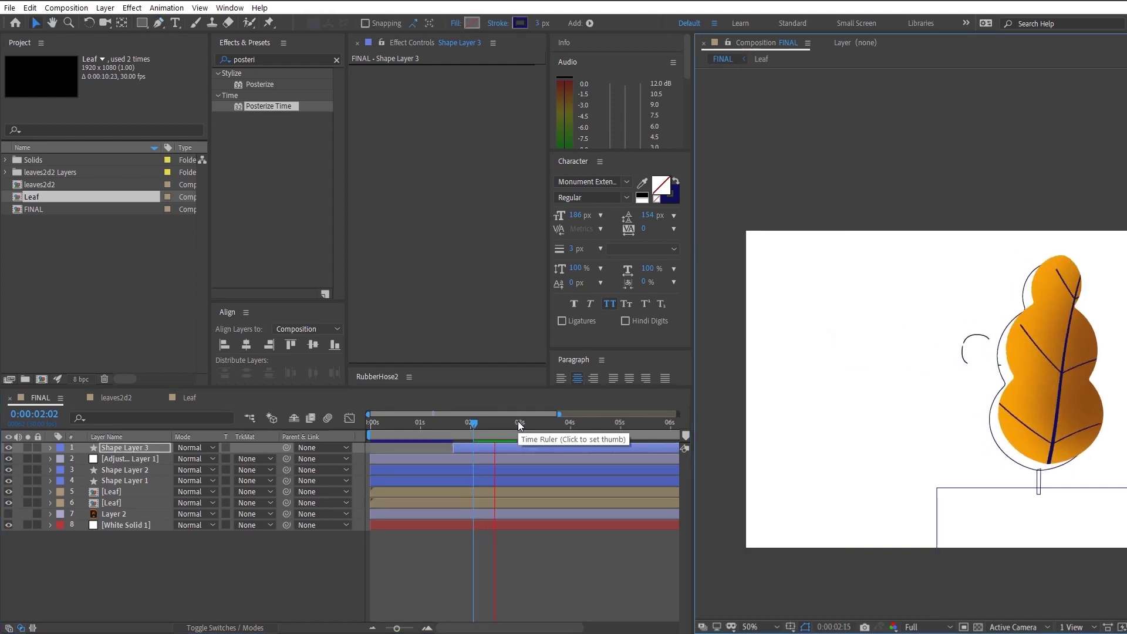
Step: Duplicate Shape Layer 3, place the copy over the leaf's lower part and start it a few frames after the original
key("v")
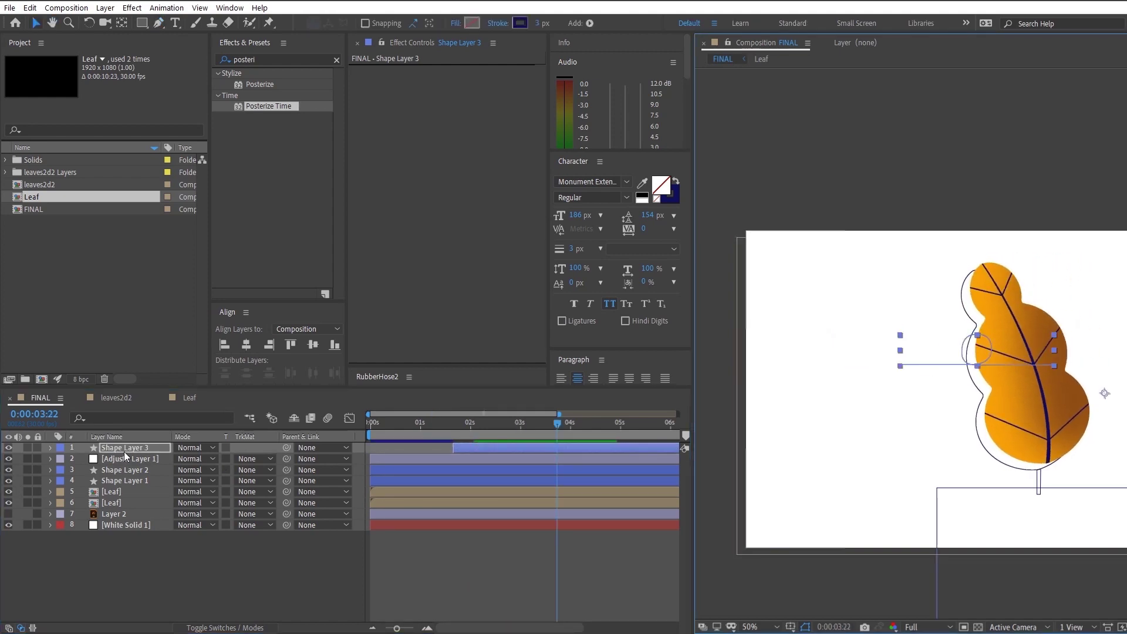
left_click(124, 450)
key("ctrl+d")
left_click_drag(945, 358, 974, 419)
left_click(495, 452)
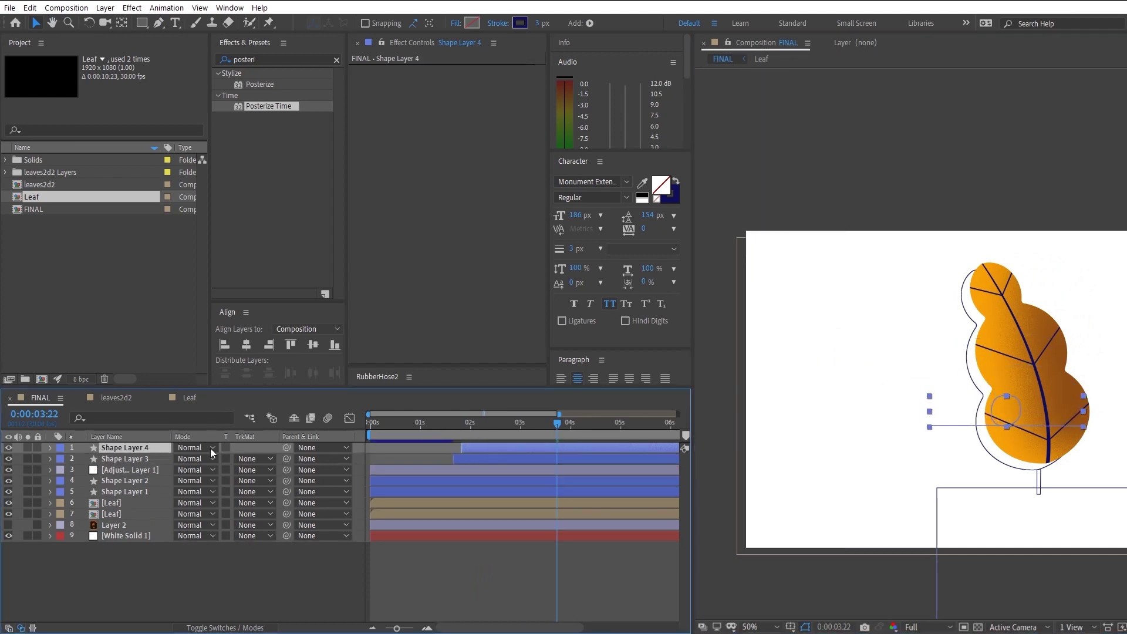
Step: Duplicate Shape Layer 4, start the copy a few frames later over the leaf's upper part, and preview the whole animation
key("ctrl+d")
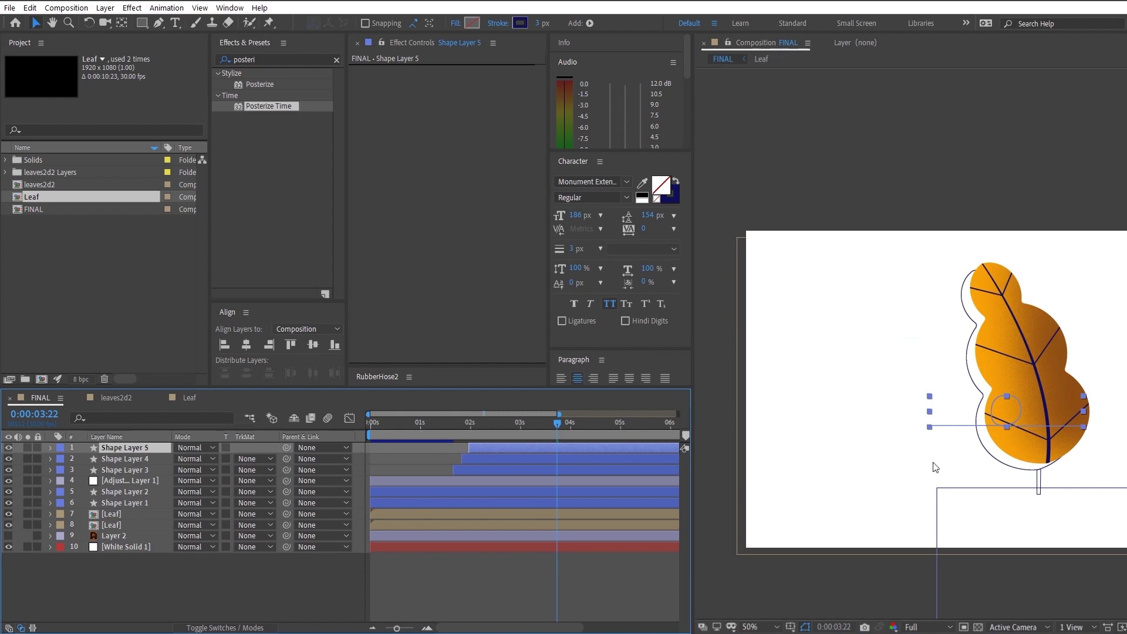
left_click_drag(1027, 418, 1043, 298)
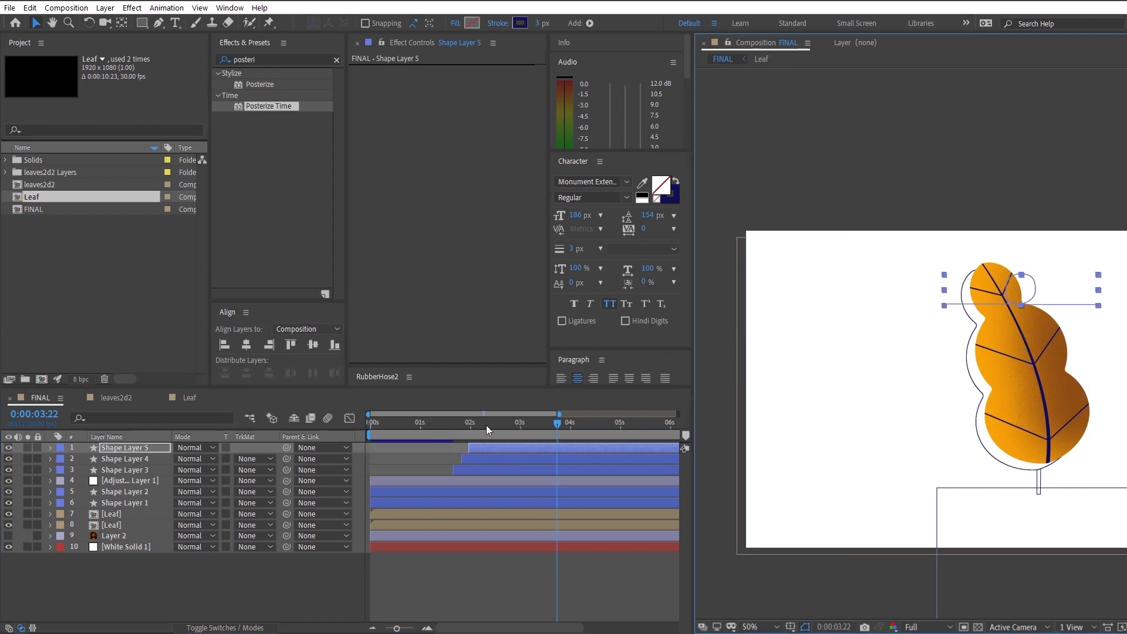
left_click_drag(483, 424, 463, 423)
key("space")
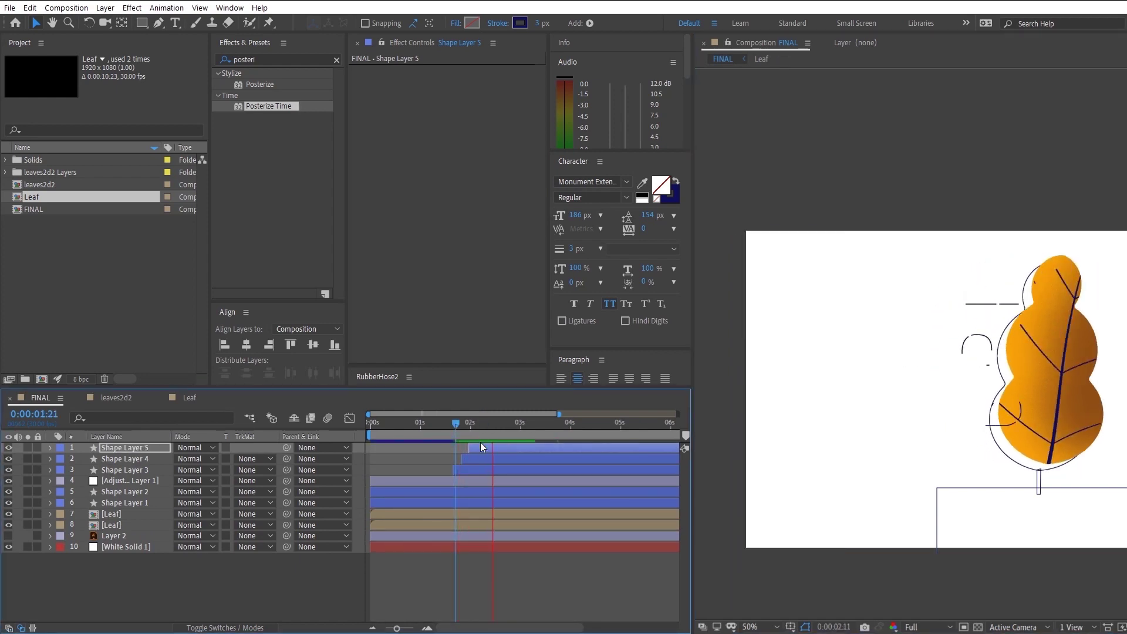
key("space")
key("comma")
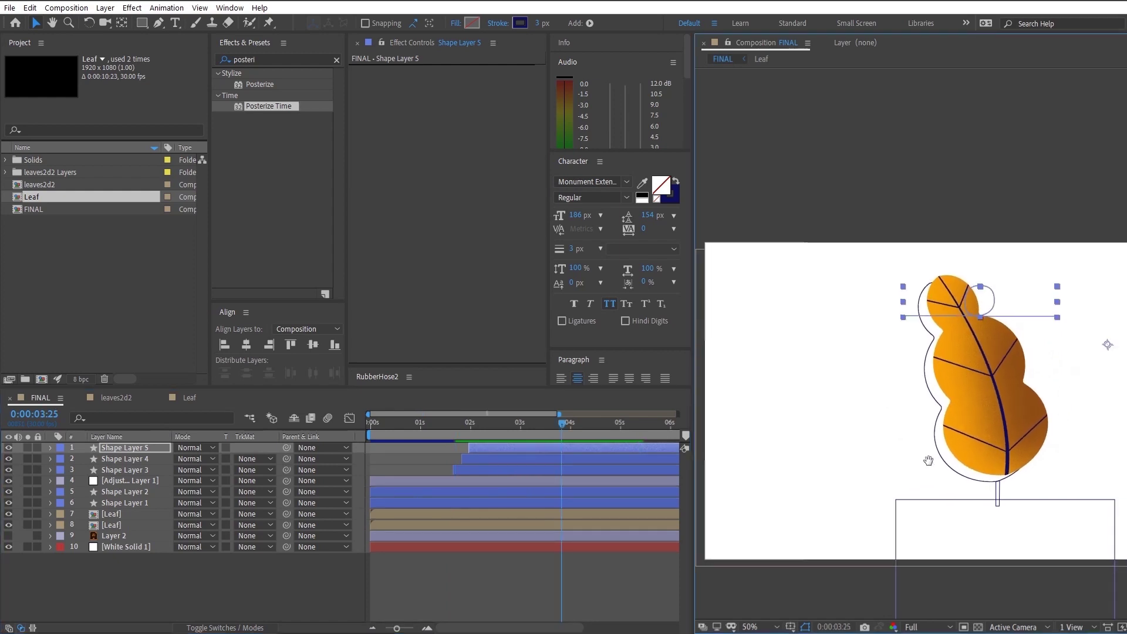
key("space")
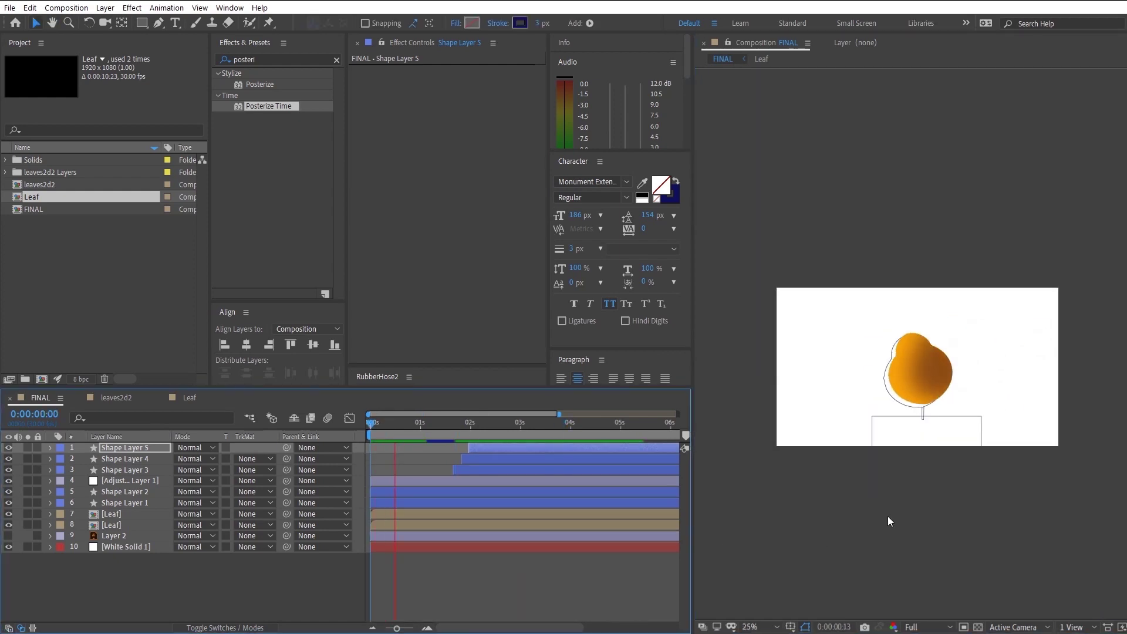